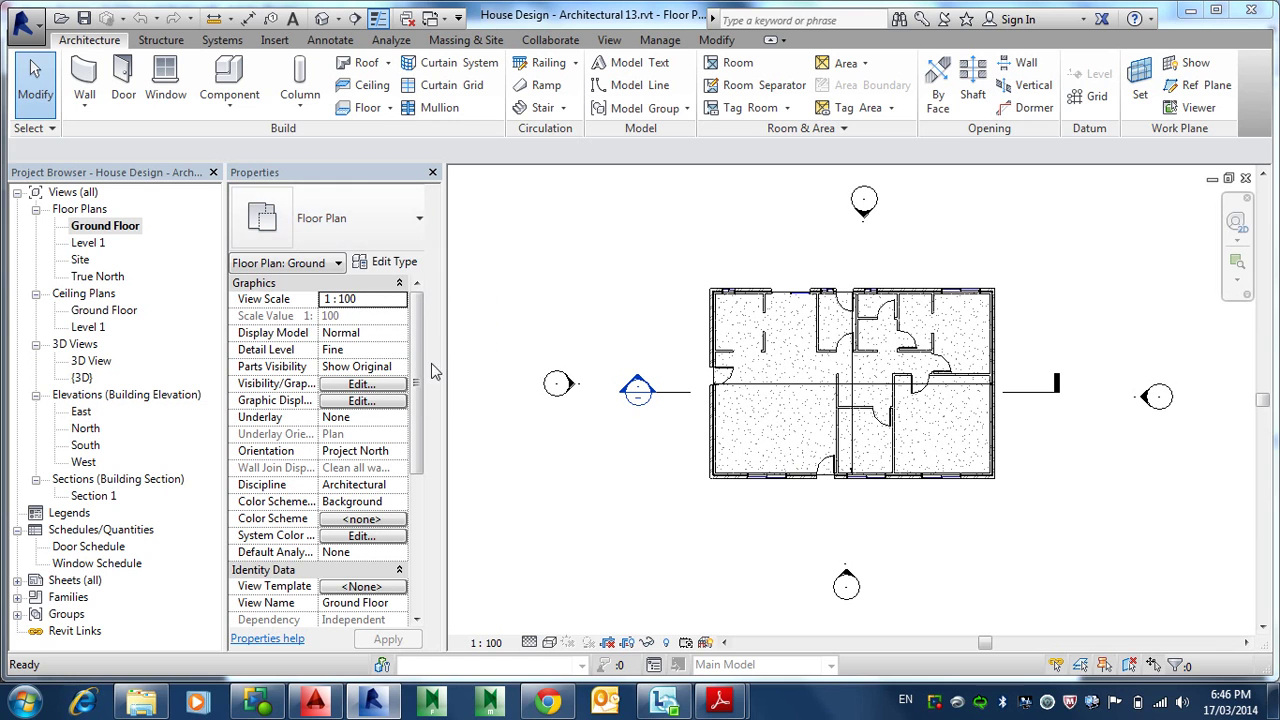
- Bring the House Design notes PDF forward in Adobe Reader from the taskbar preview
mouse_move(720, 700)
click(775, 646)
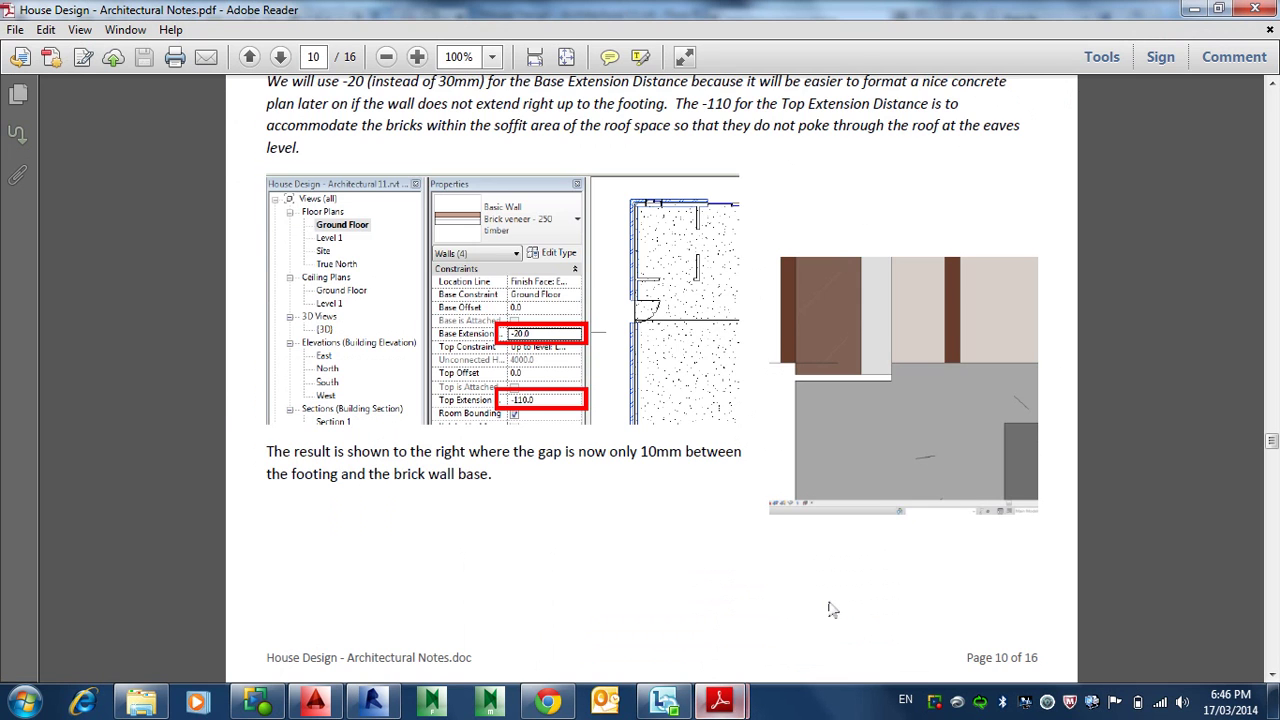
scroll(829, 606, down, 10)
scroll(803, 535, down, 8)
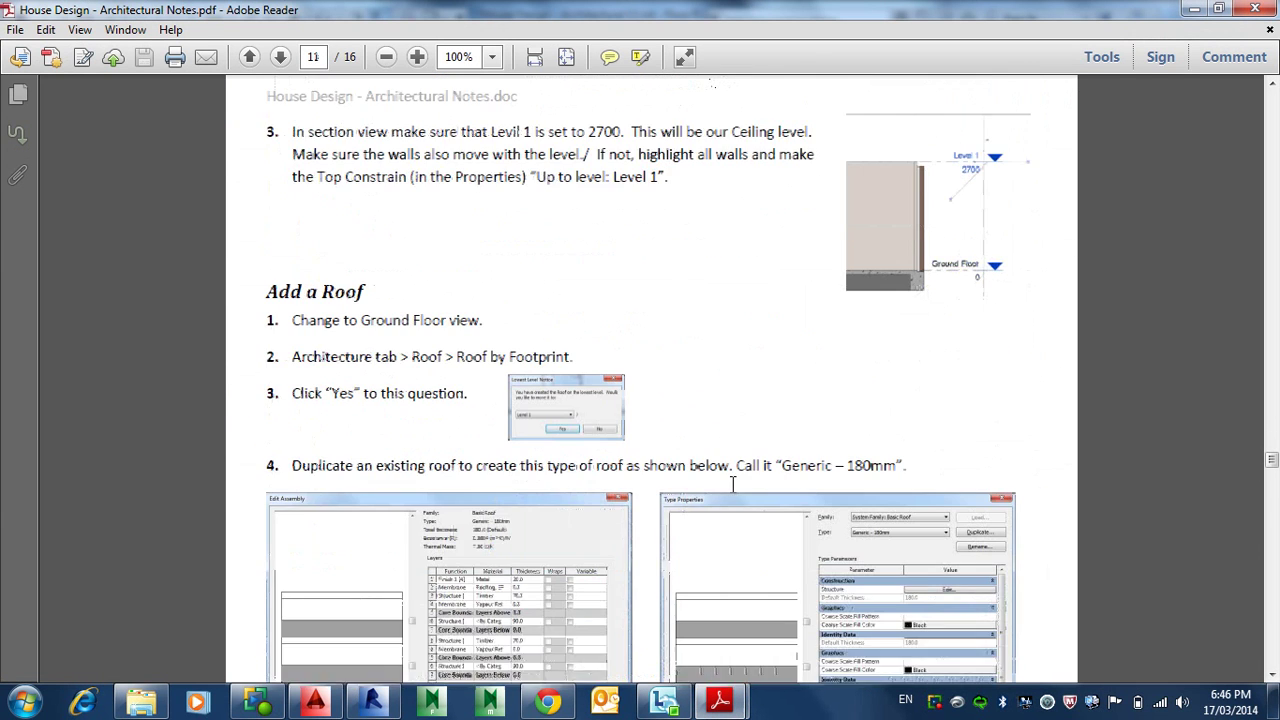
scroll(503, 428, down, 3)
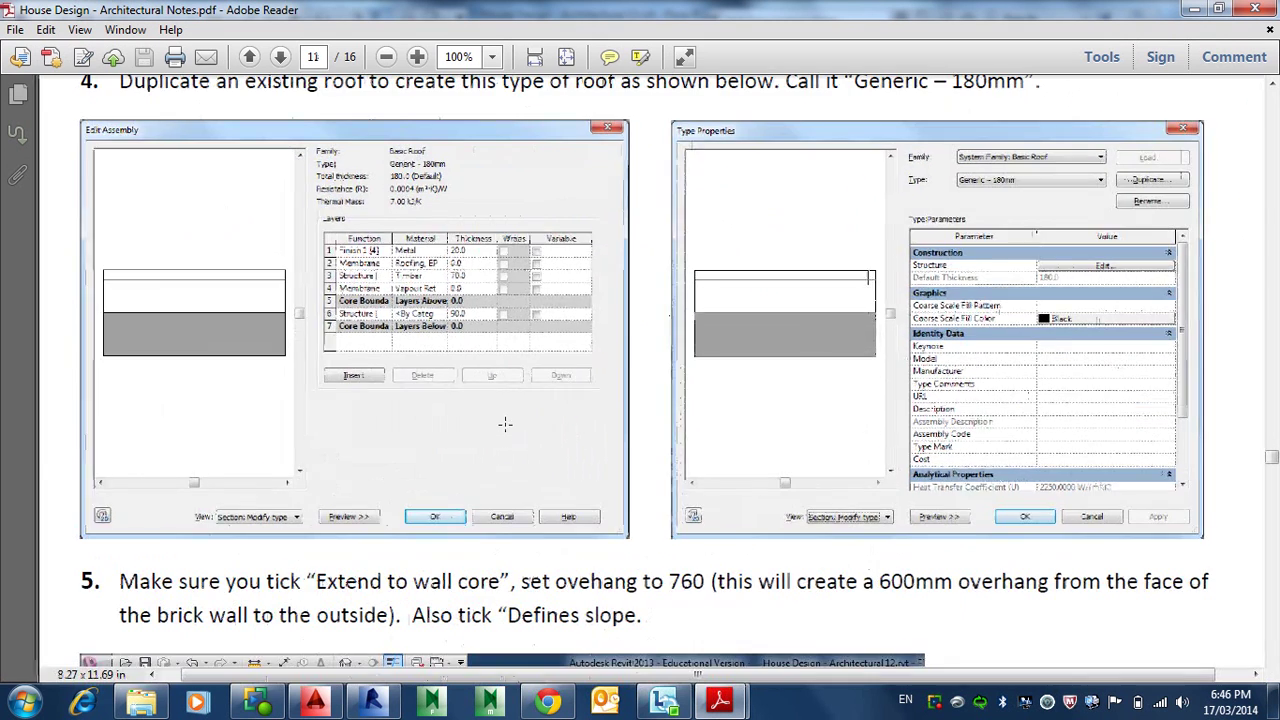
ctrl+scroll(503, 428, up, 2)
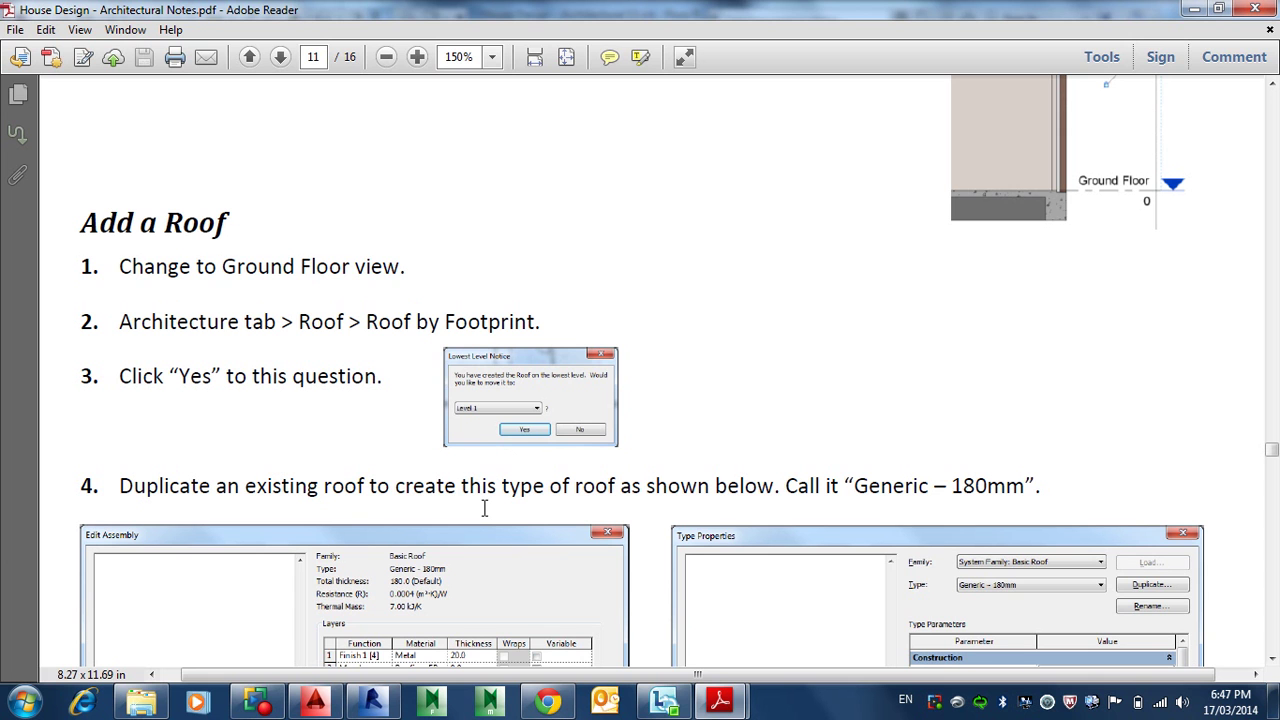
- Scroll to the Add a Roof instructions on page 11, through the overhang and finish-sketch steps
scroll(484, 508, down, 3)
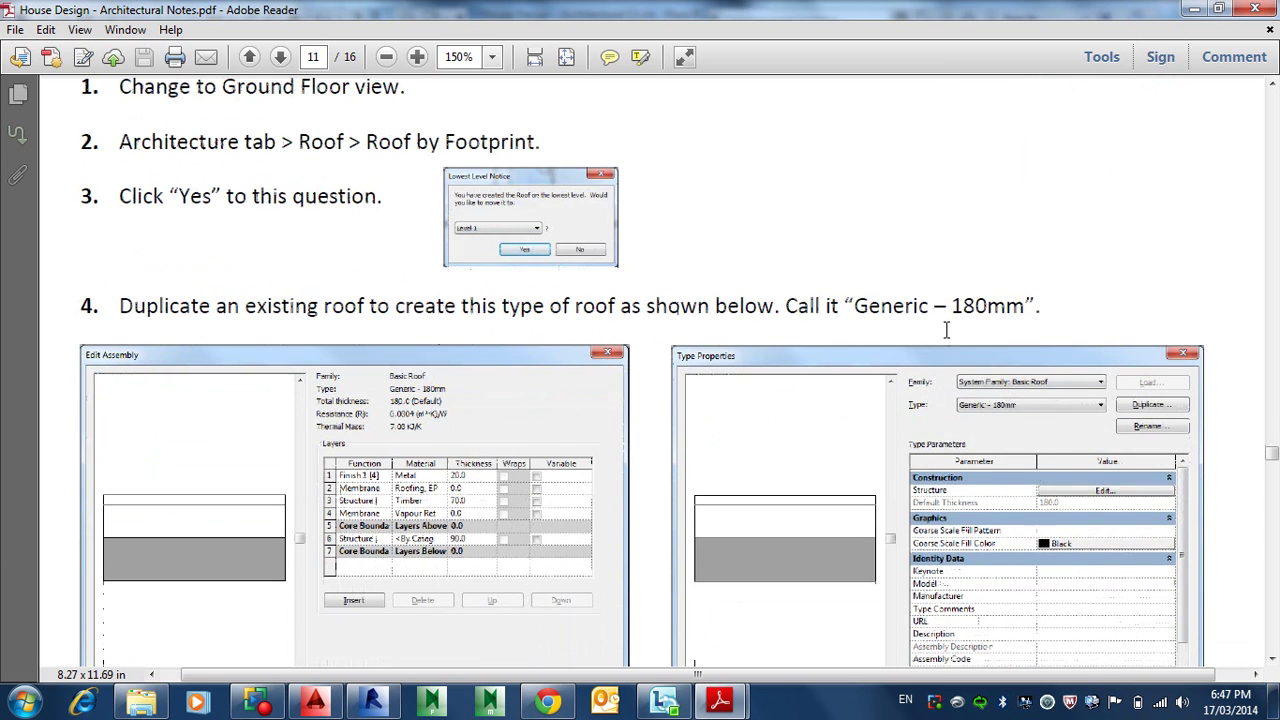
scroll(982, 309, down, 2)
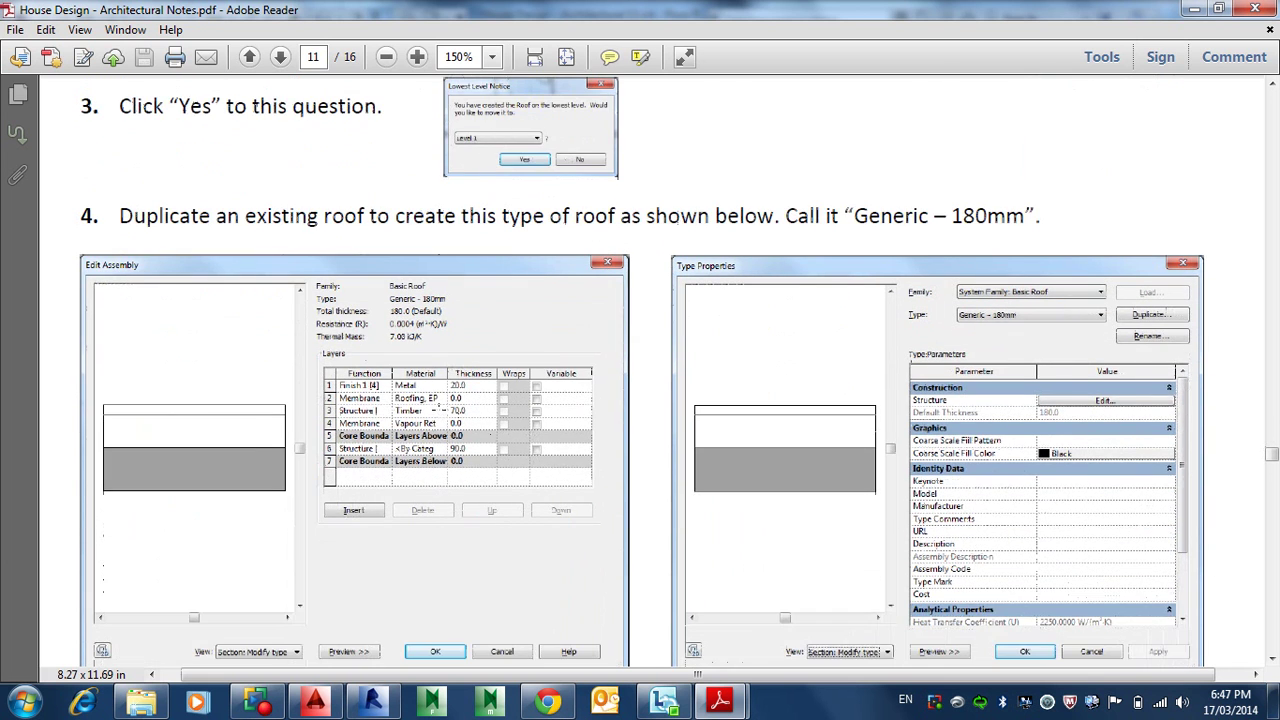
ctrl+scroll(440, 409, up, 3)
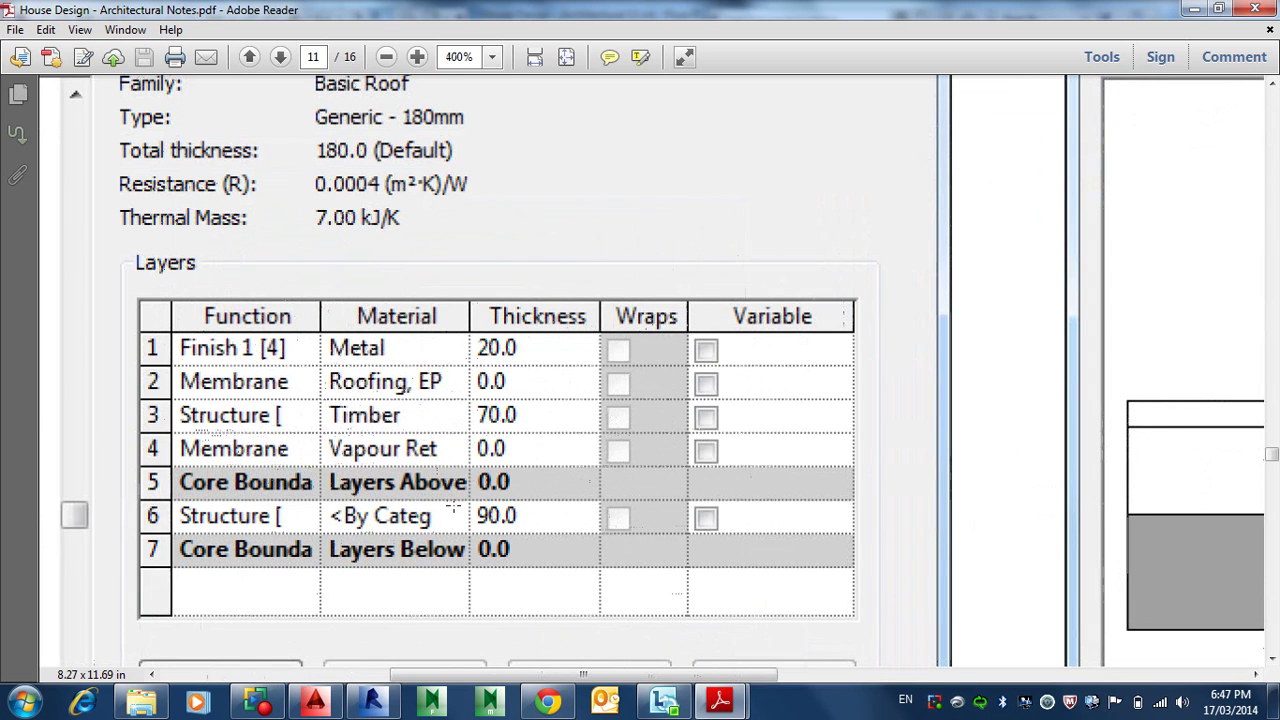
scroll(453, 507, down, 2)
ctrl+scroll(514, 481, down, 2)
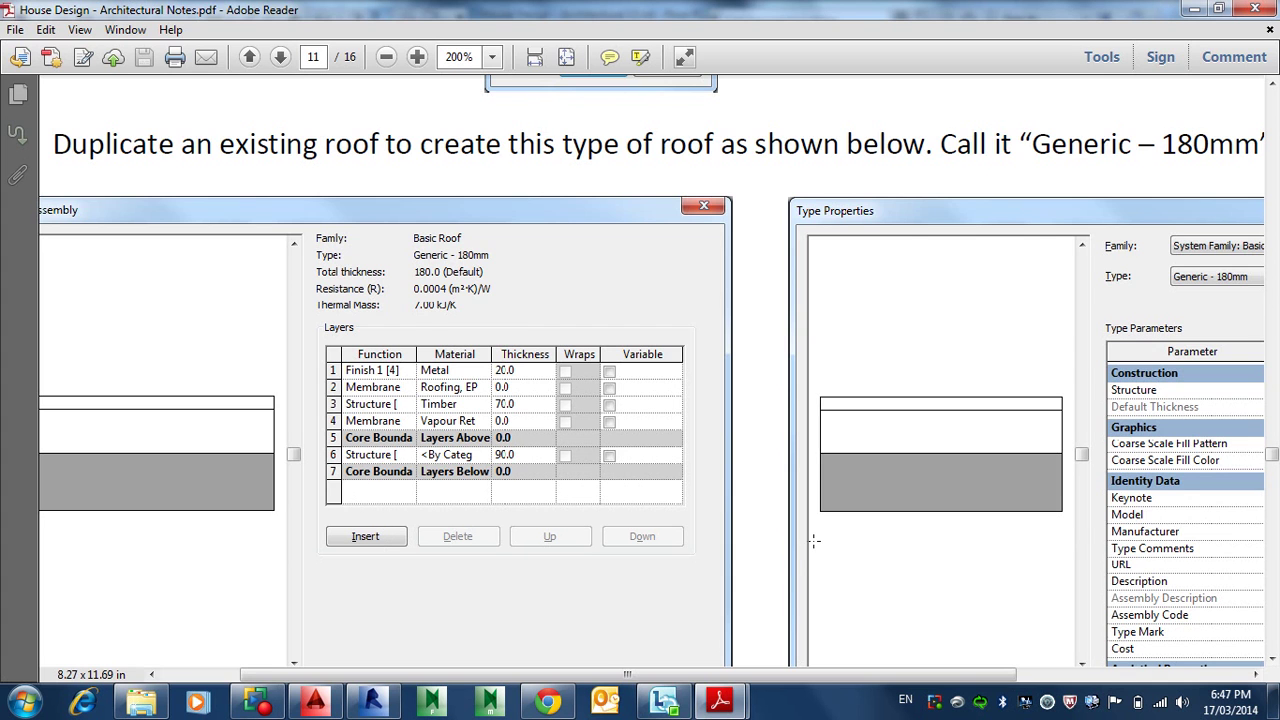
ctrl+scroll(814, 538, down, 1)
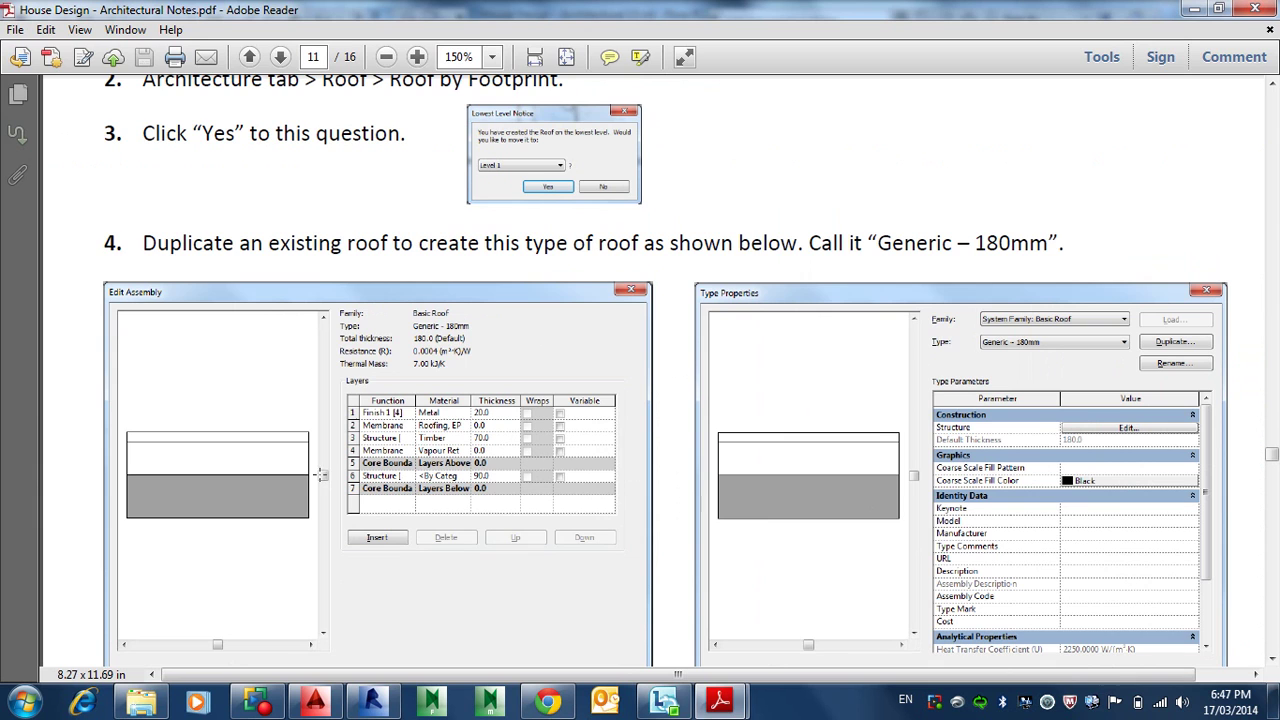
scroll(410, 338, down, 5)
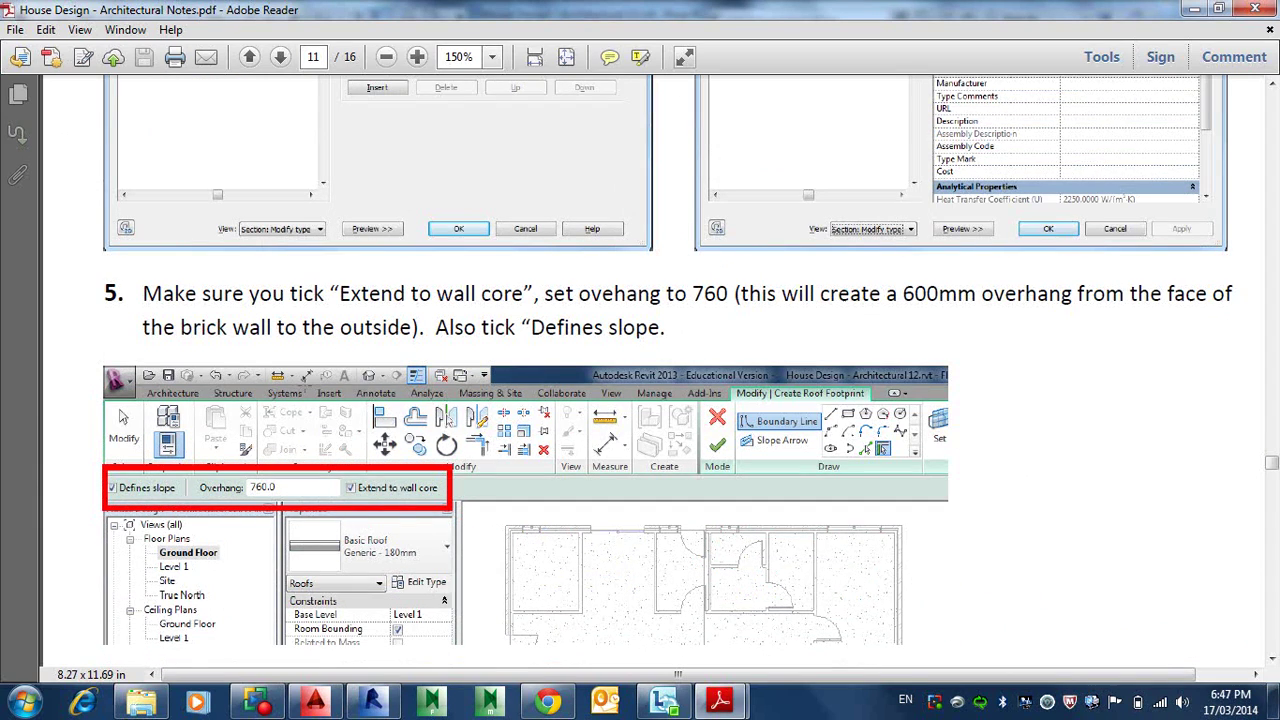
scroll(410, 338, down, 1)
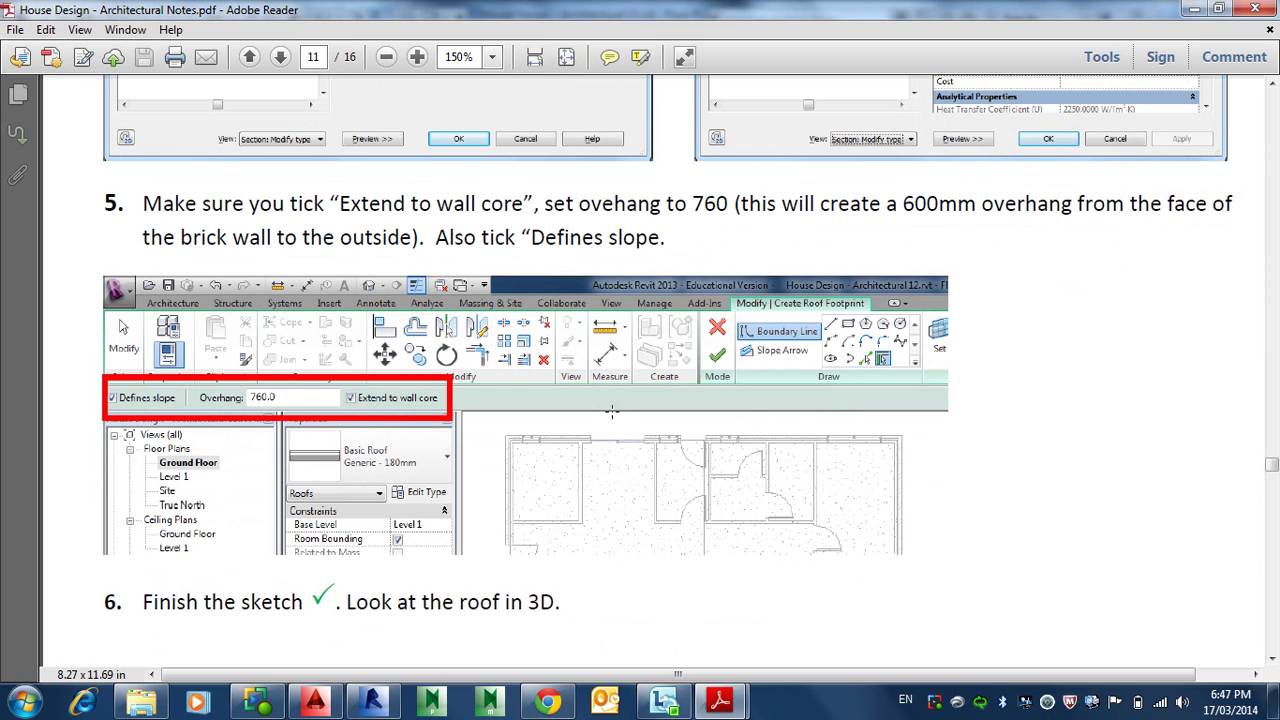
- Back in Revit, start a Roof by Footprint on the Ground Floor plan
key(alt+Tab)
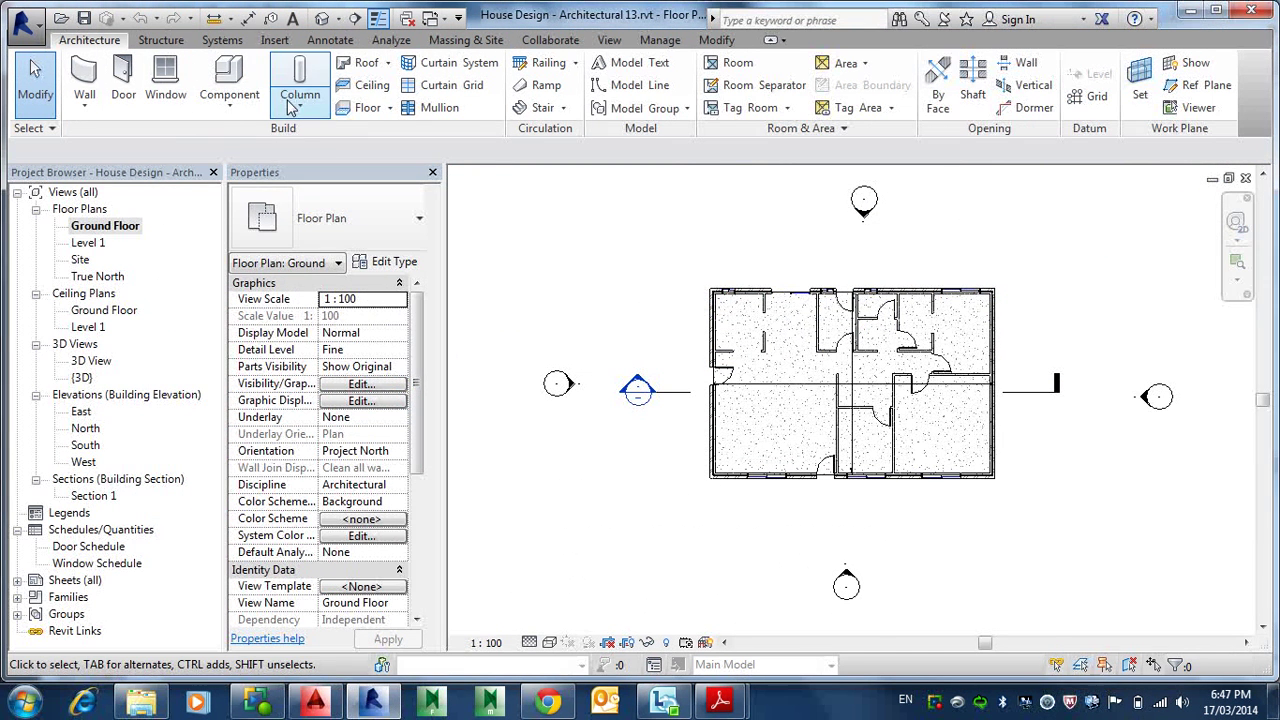
click(388, 63)
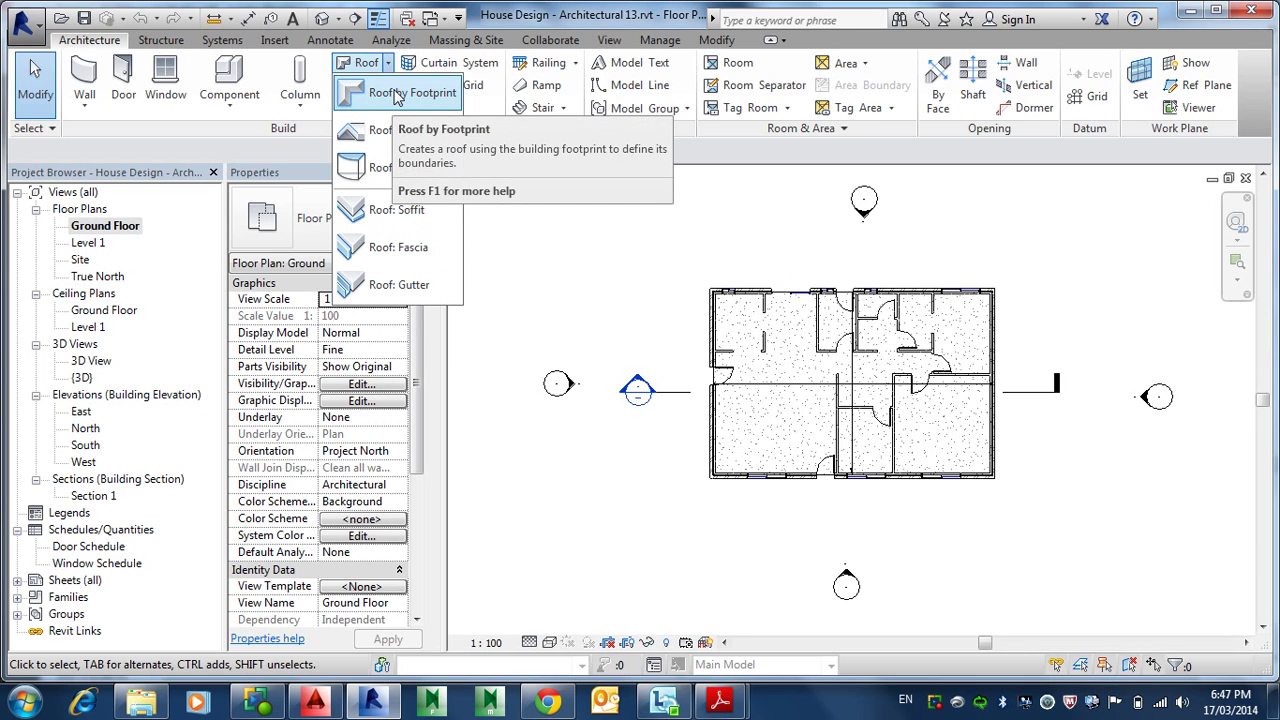
click(398, 95)
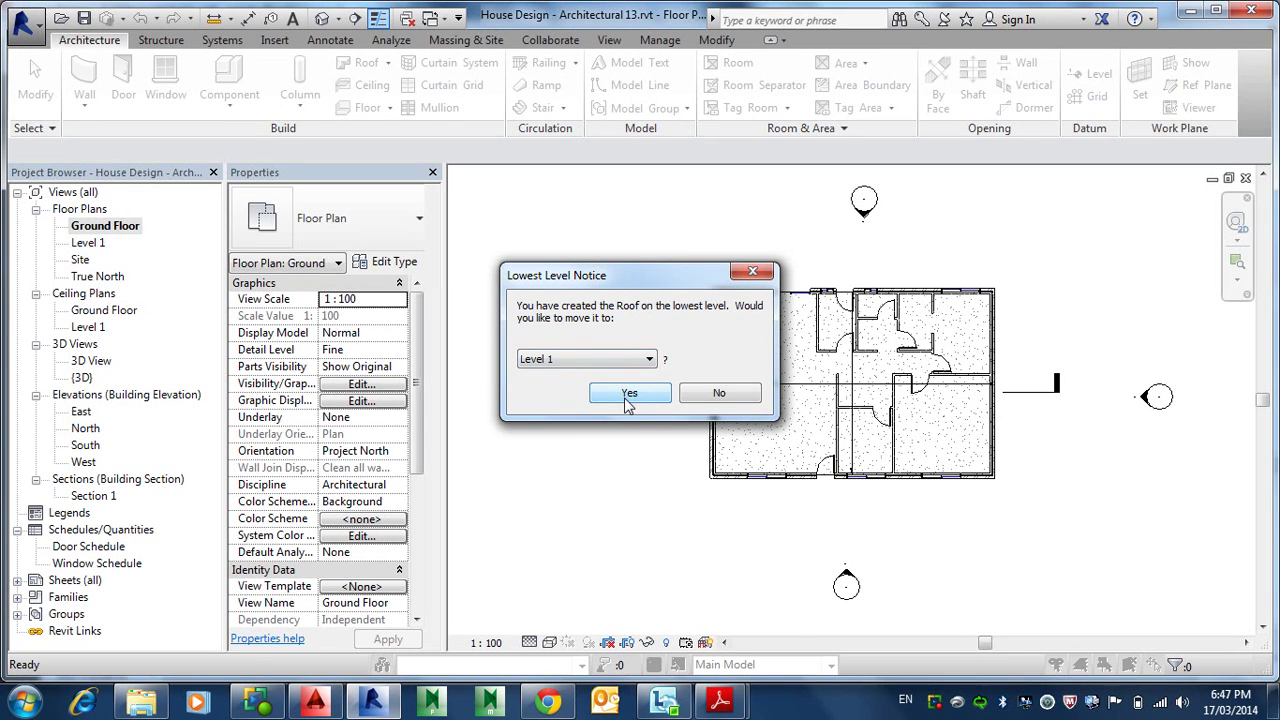
- Accept moving the roof to Level 1 and set its type to Generic - 400mm
click(628, 396)
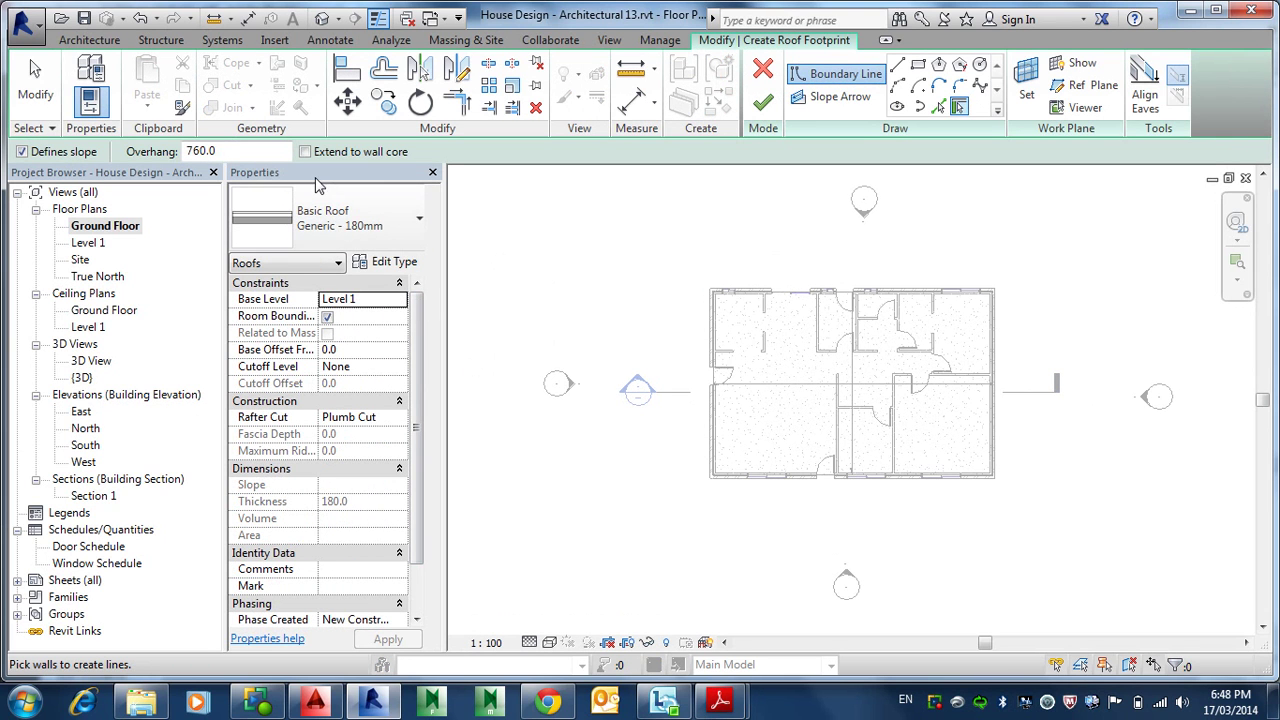
click(407, 222)
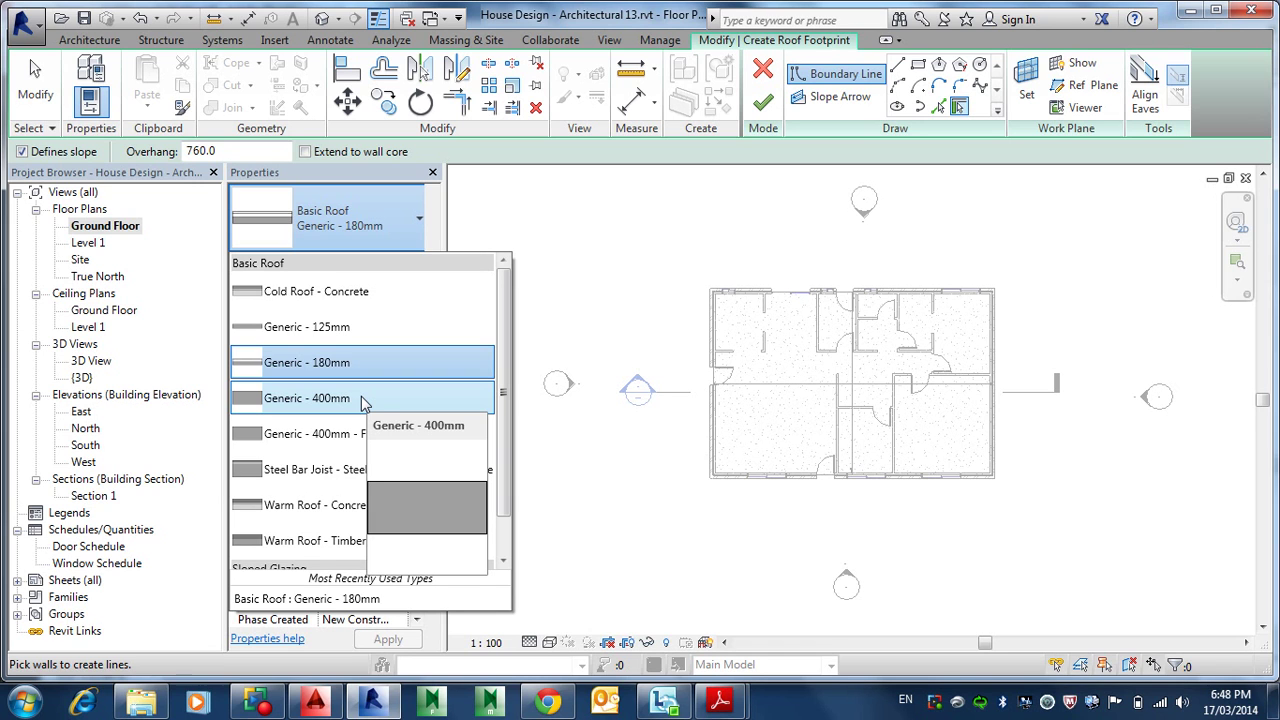
click(338, 404)
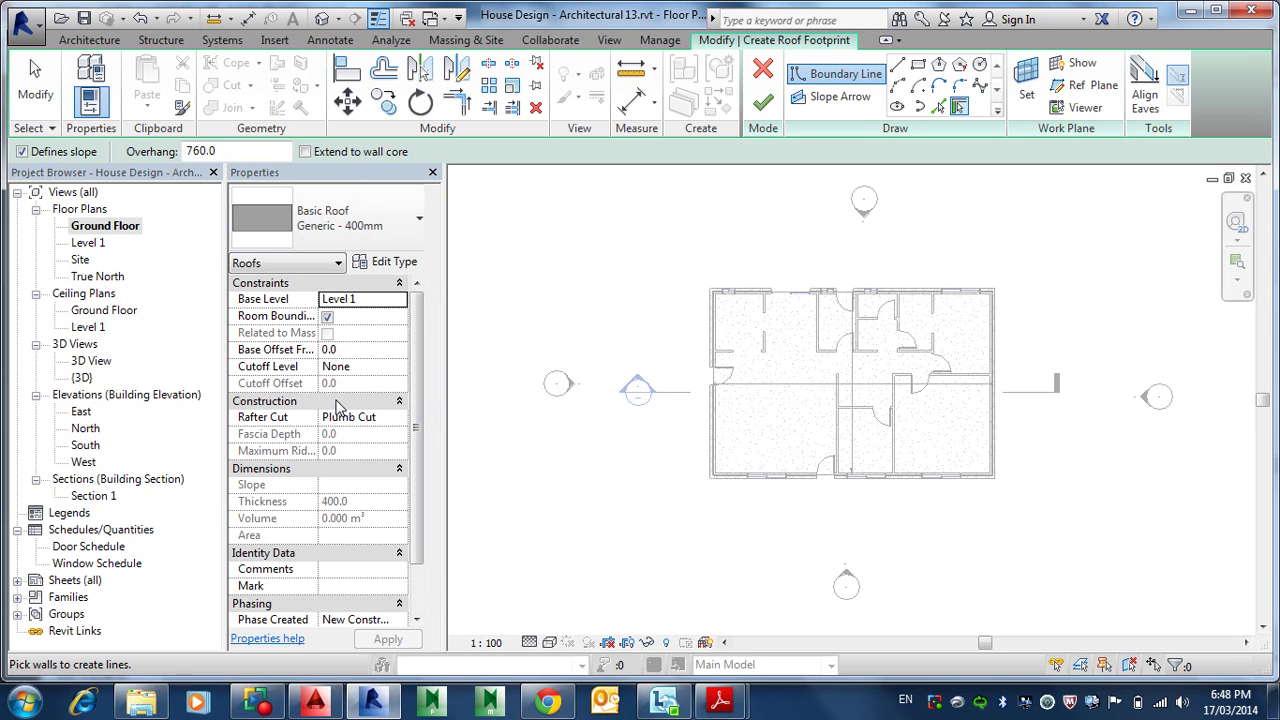
- Open Generic - 400mm type properties, cancel a duplicate, and open the Structure assembly
click(394, 262)
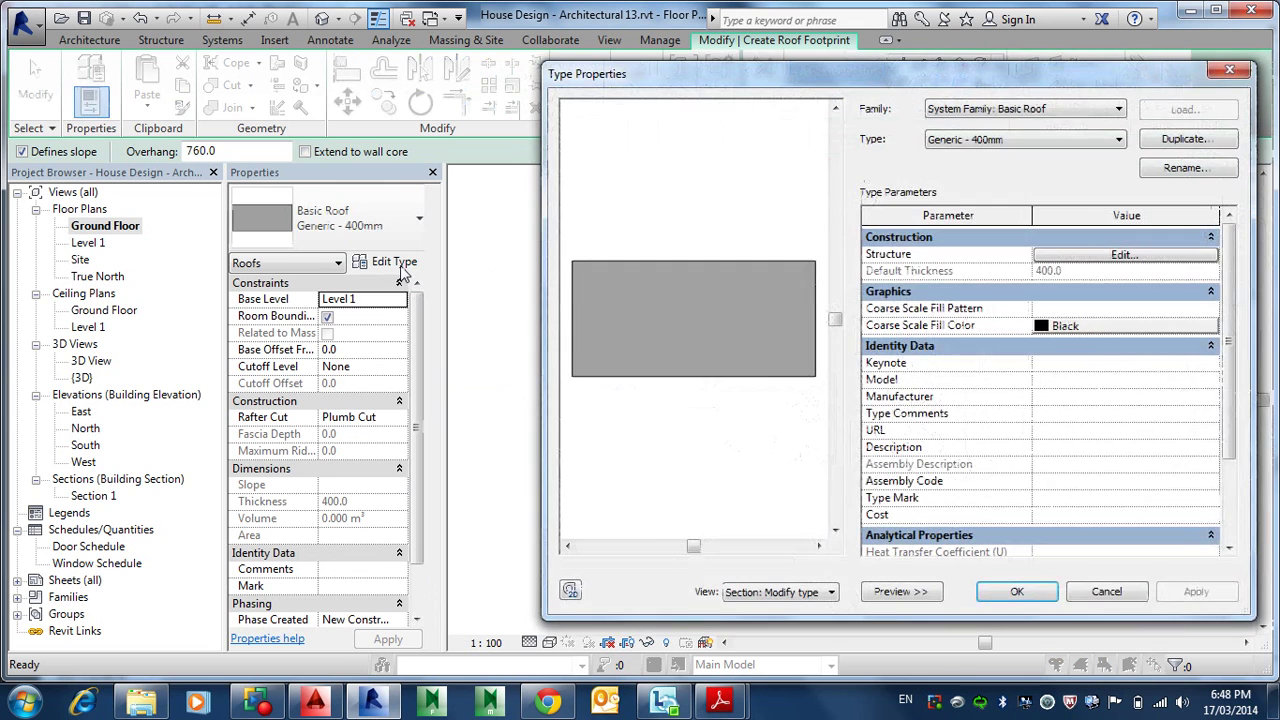
click(1185, 139)
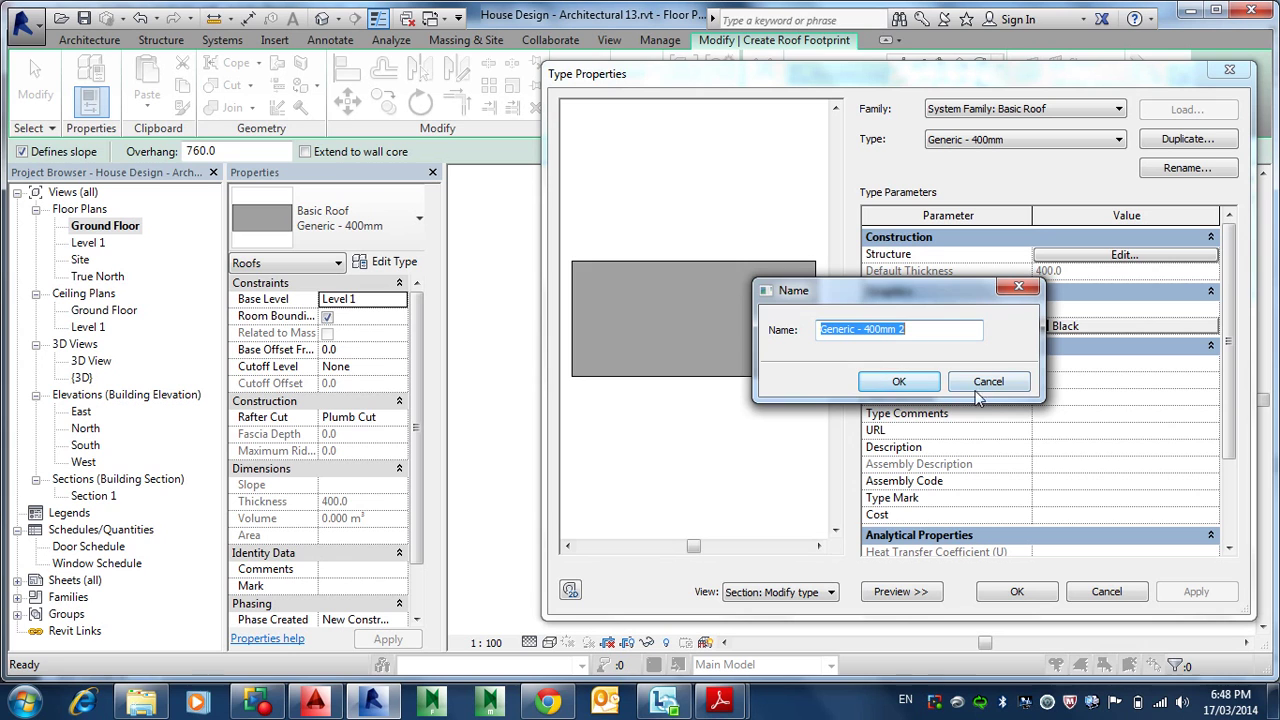
click(987, 384)
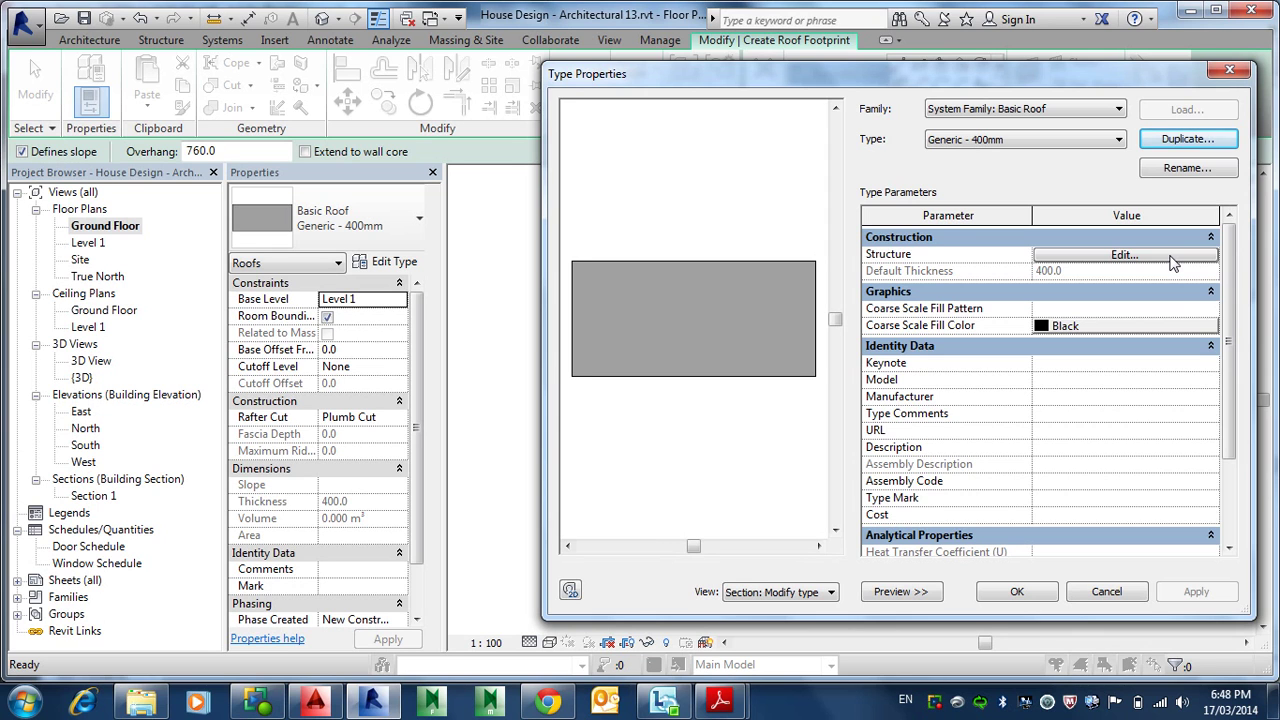
click(1174, 258)
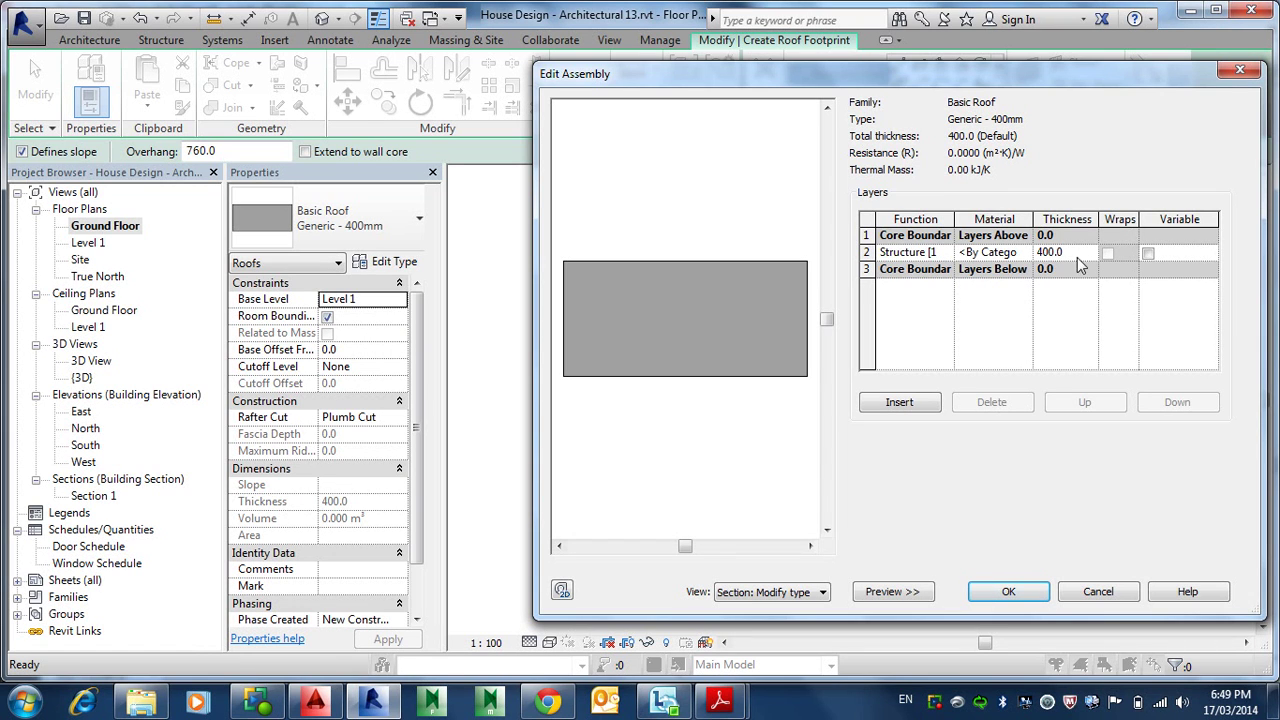
- Set the structure layer thickness to 90, leaving its material unchanged
click(1077, 252)
text(90)
key(Tab)
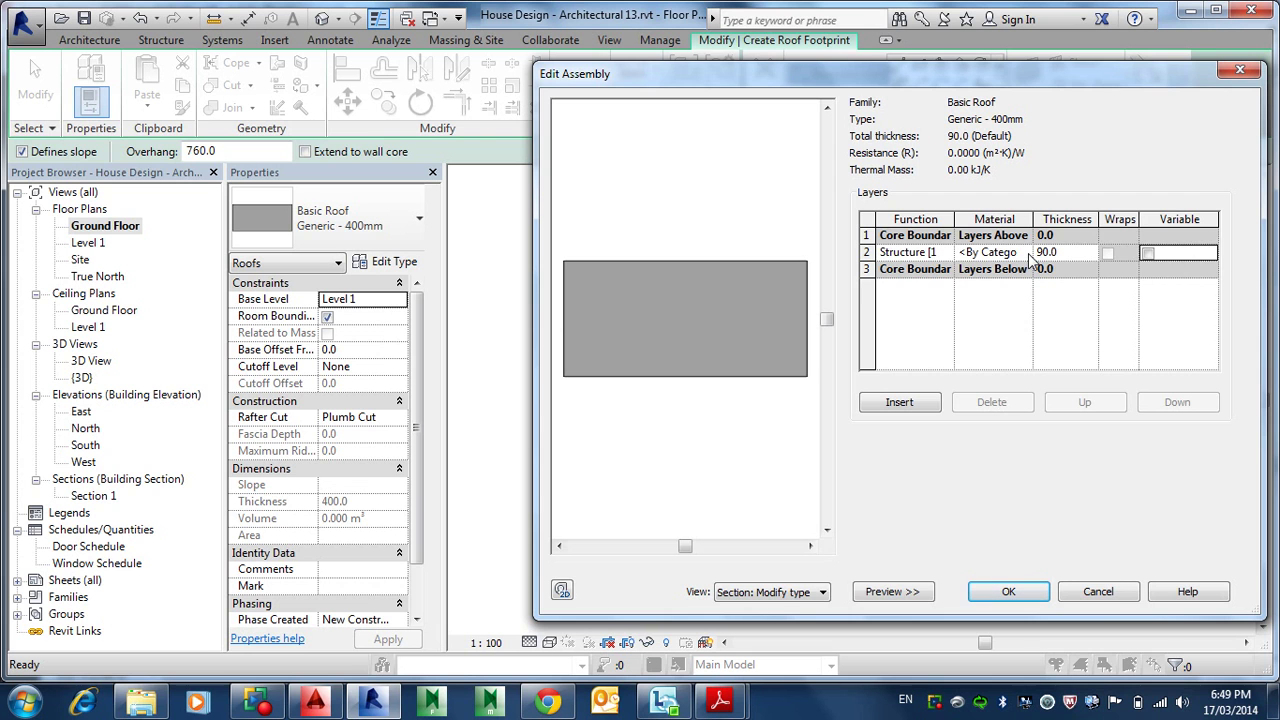
click(1028, 256)
click(1022, 252)
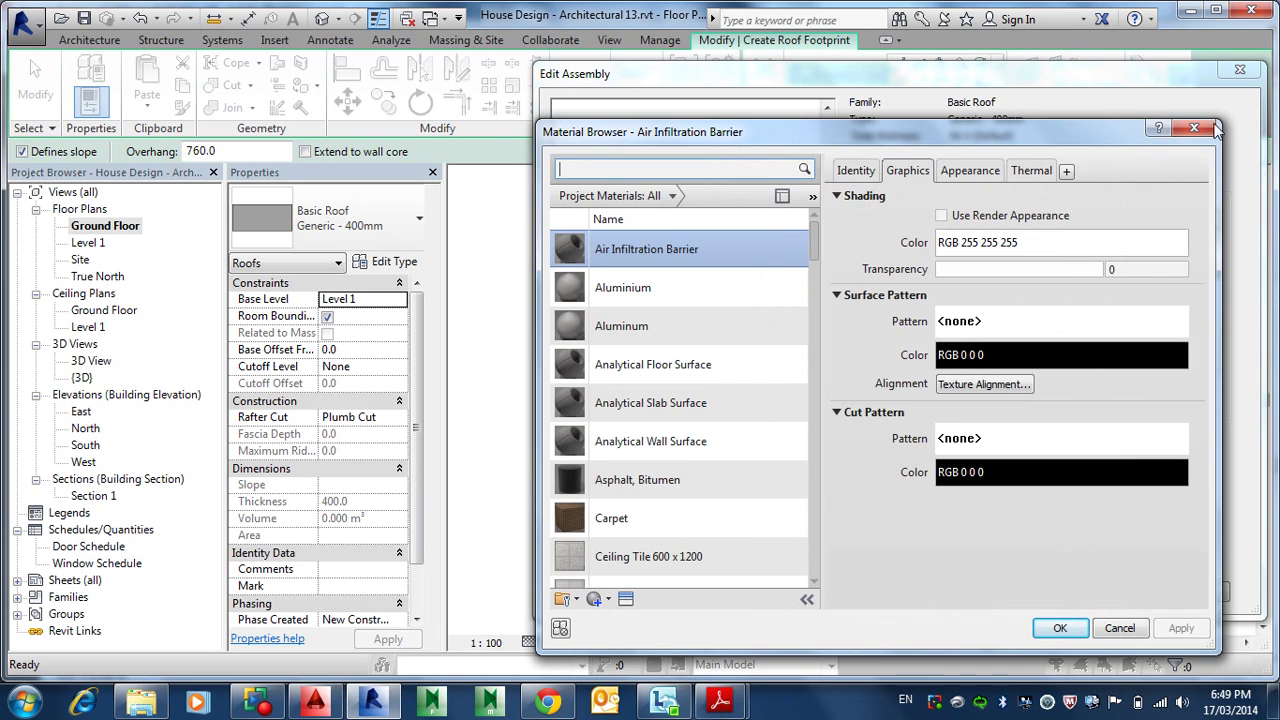
click(1215, 128)
- Insert a new 0.0 layer and move it to the top of the assembly
click(892, 405)
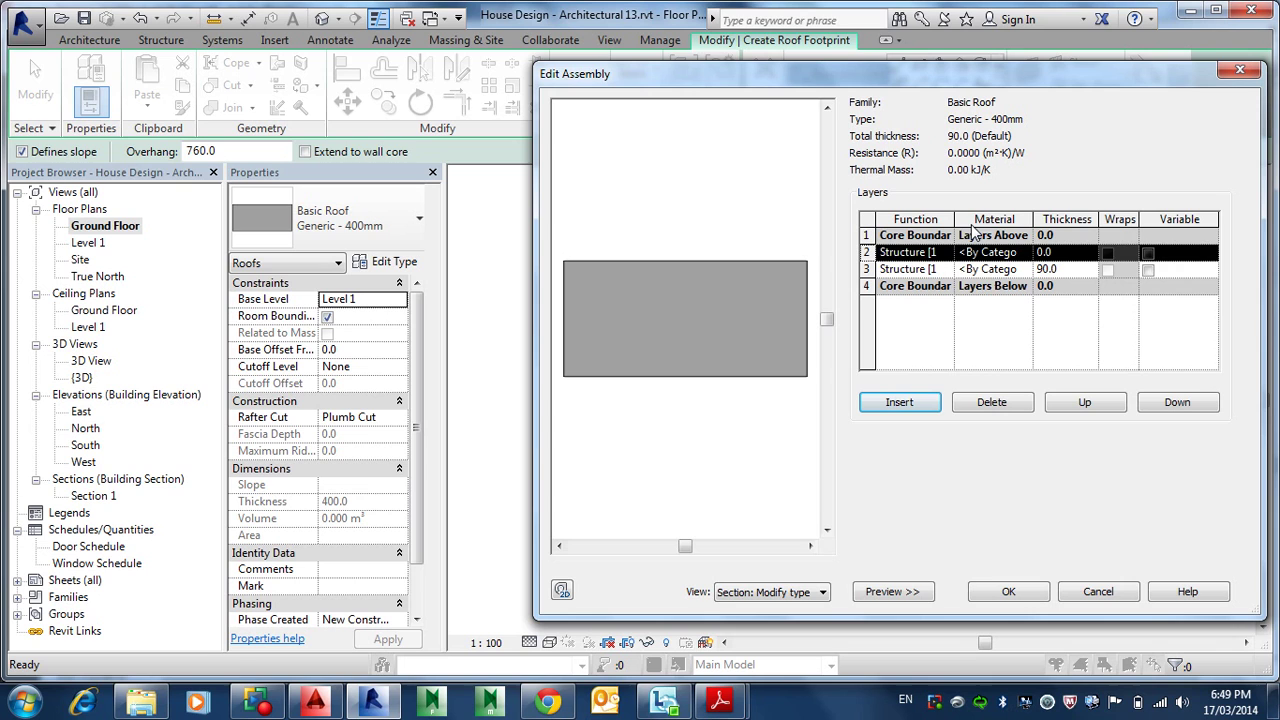
click(1086, 401)
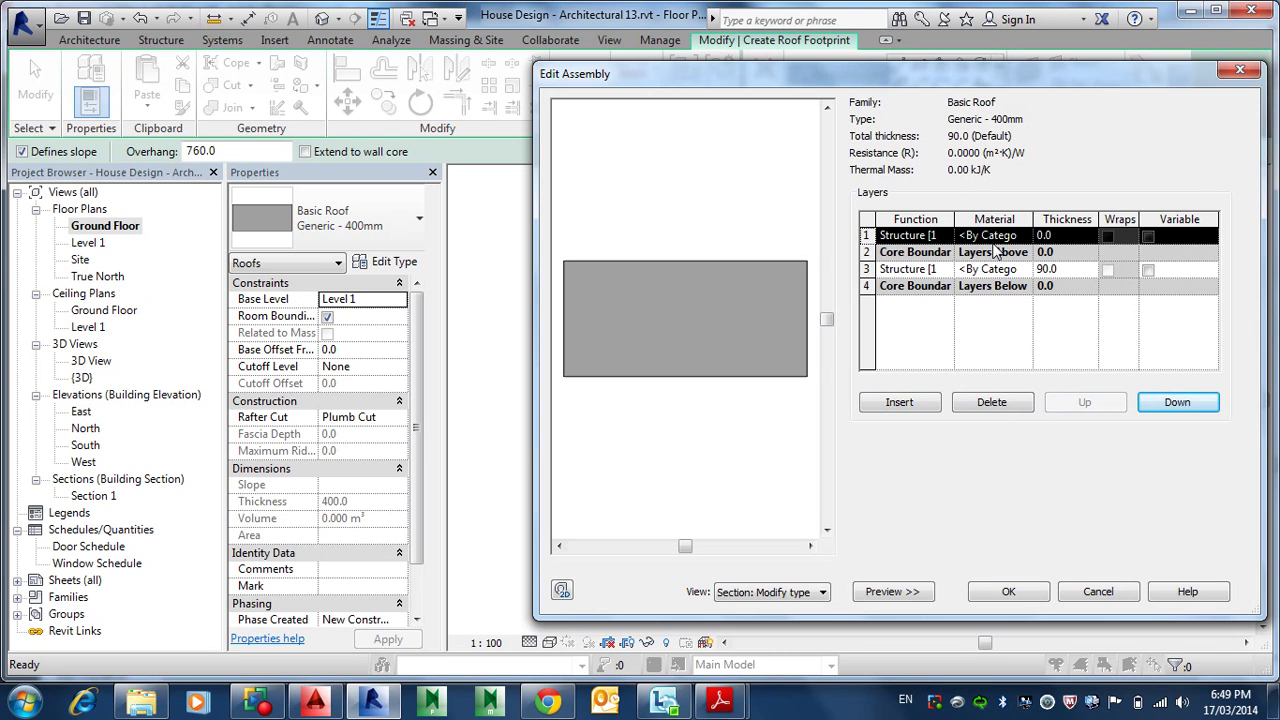
click(944, 240)
click(945, 237)
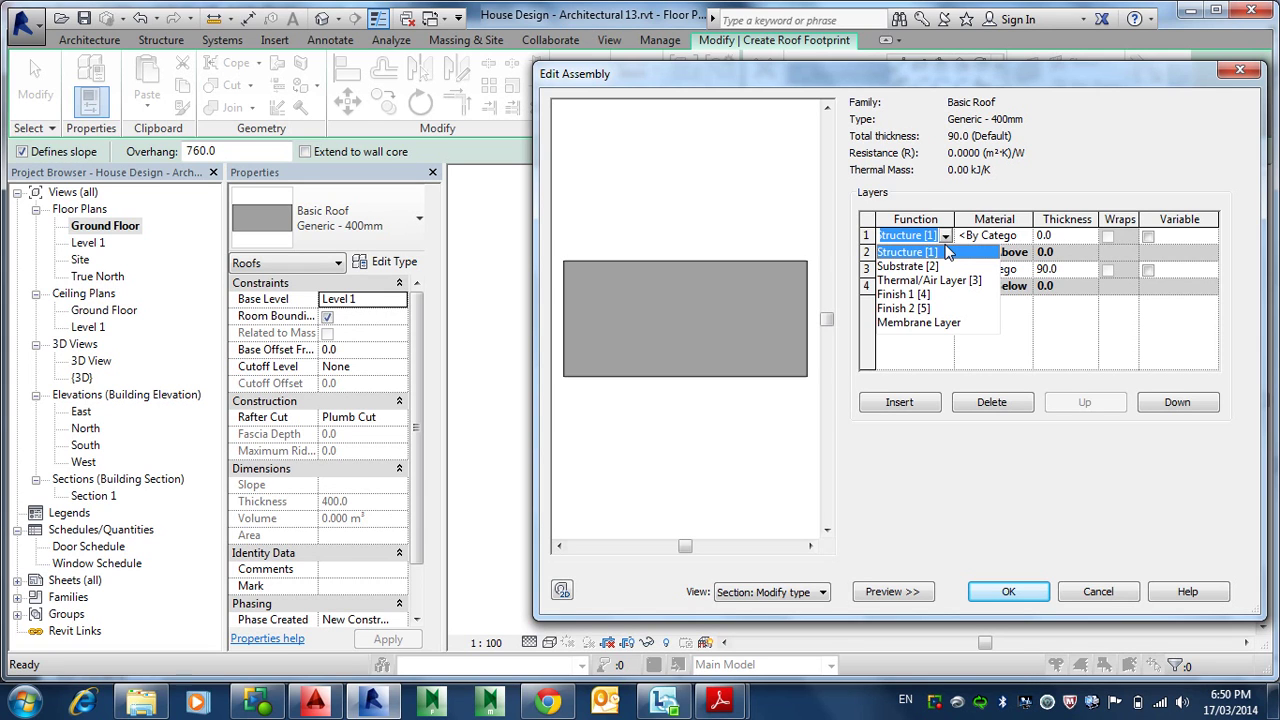
- Make the top layer a Membrane Layer with Vapour Retarder material
click(918, 322)
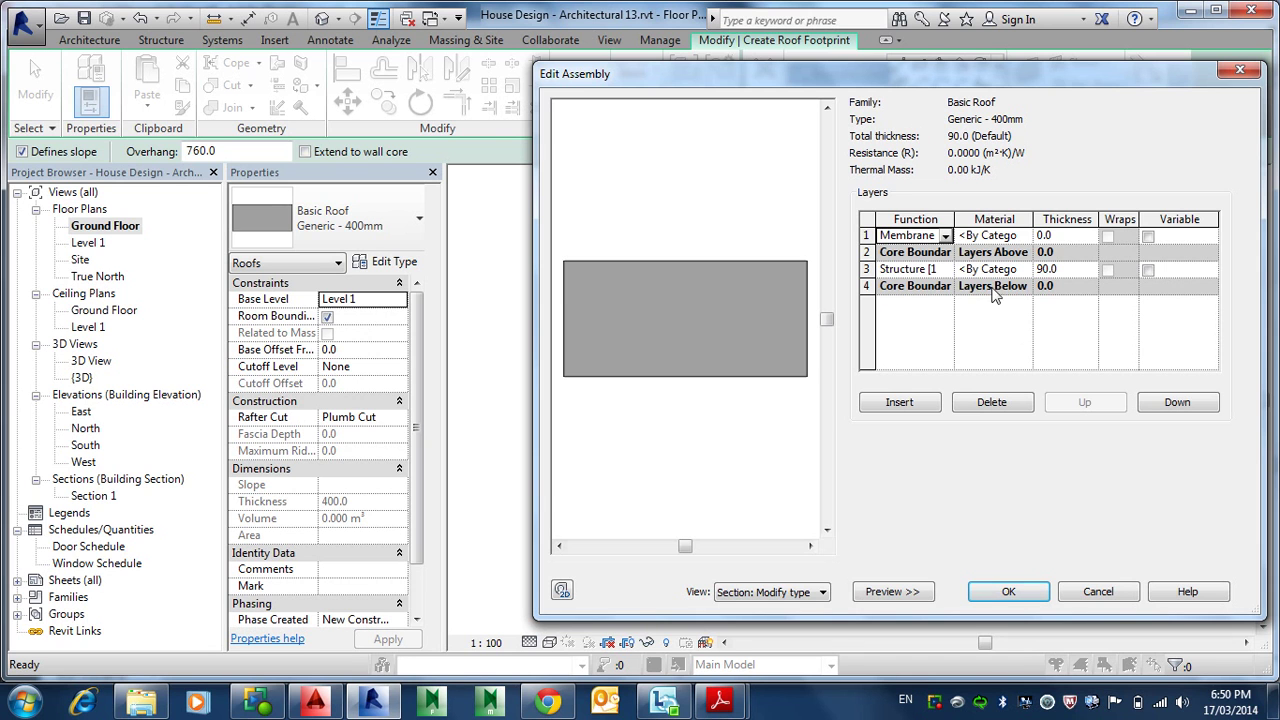
click(1018, 236)
click(1022, 235)
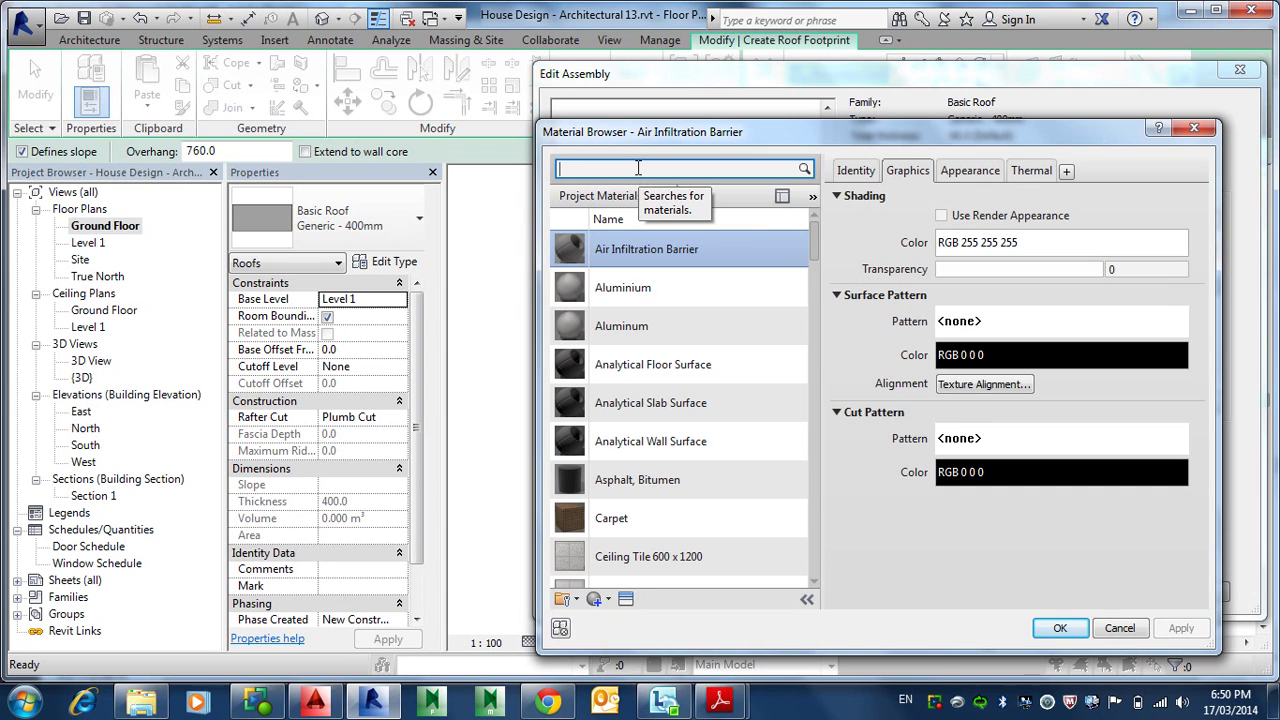
text(apour)
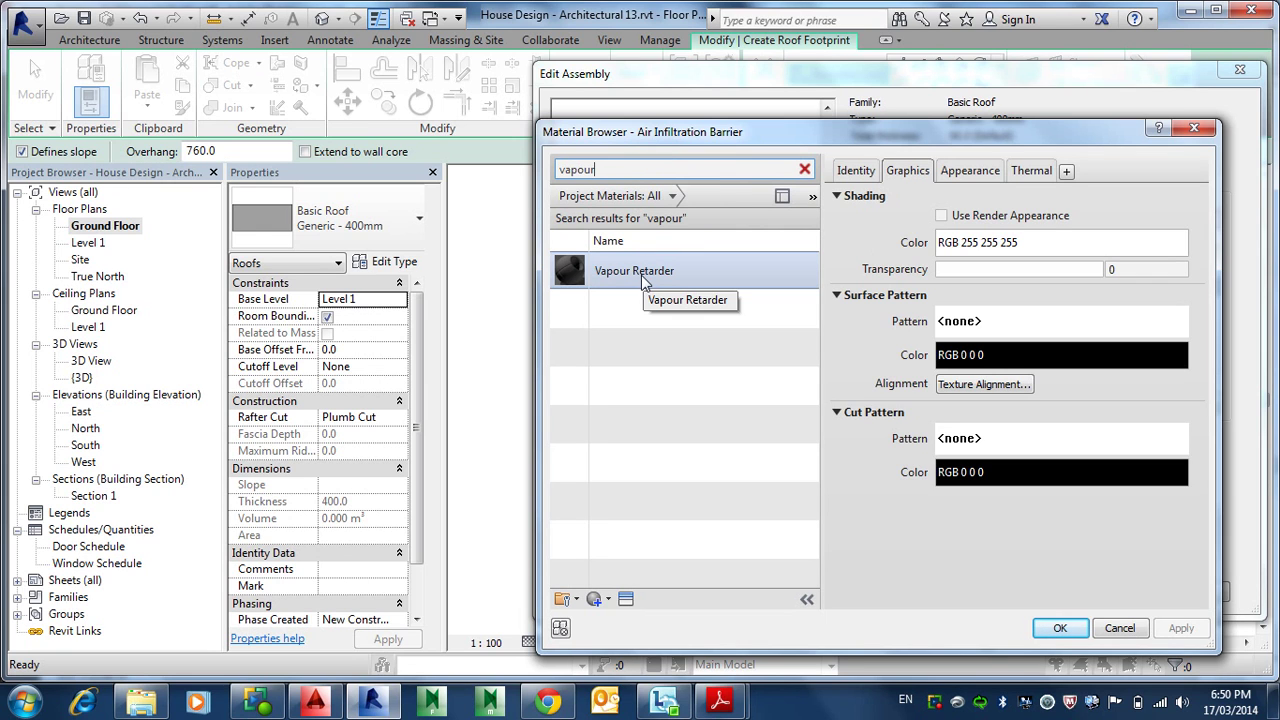
click(642, 283)
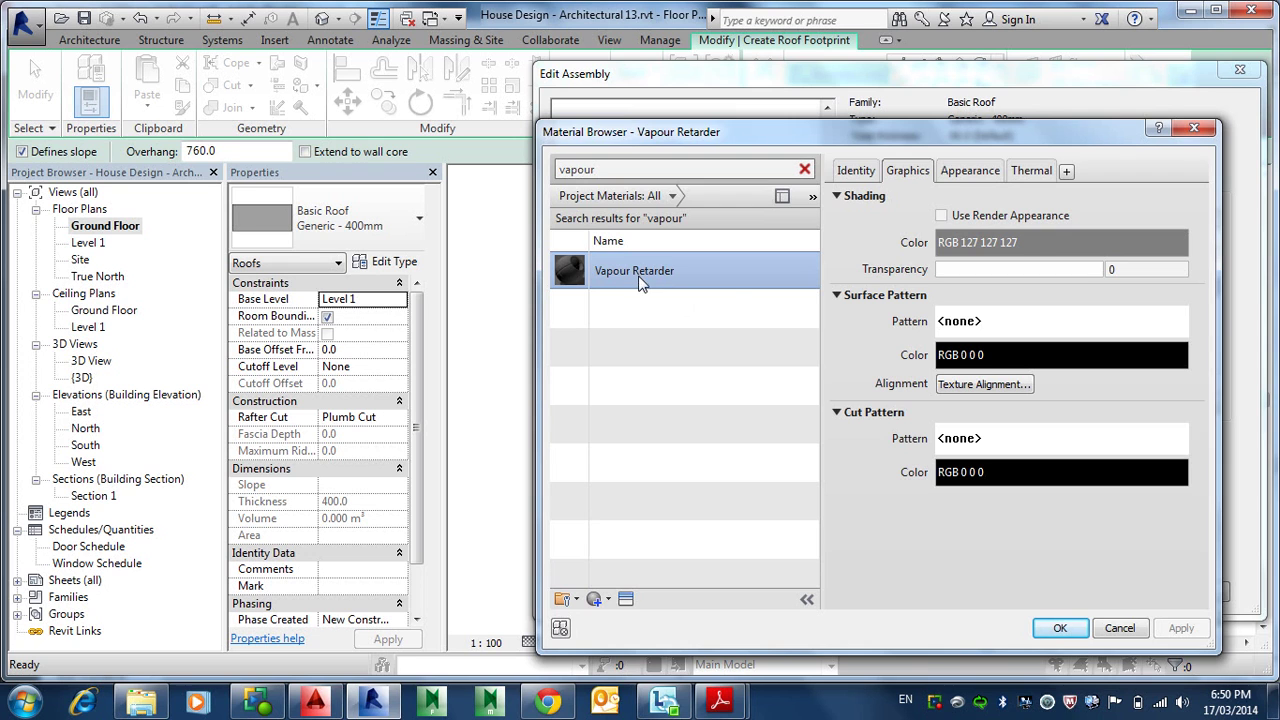
click(1060, 628)
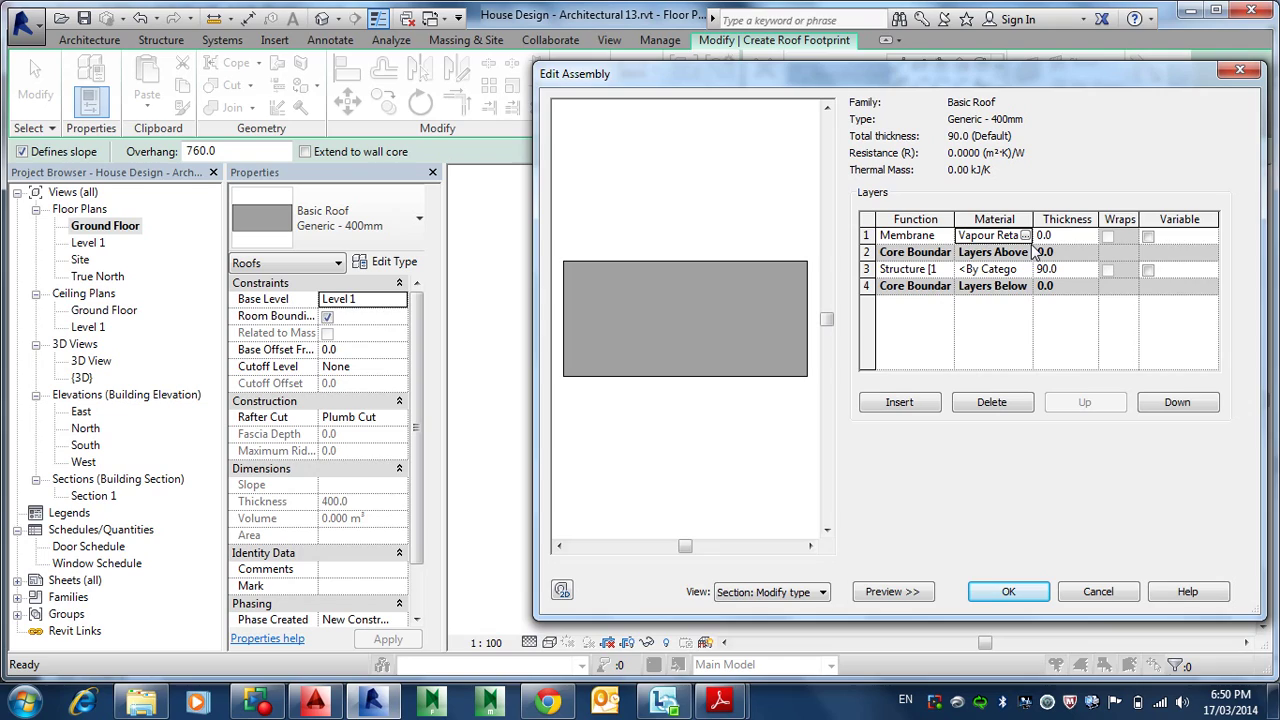
click(720, 700)
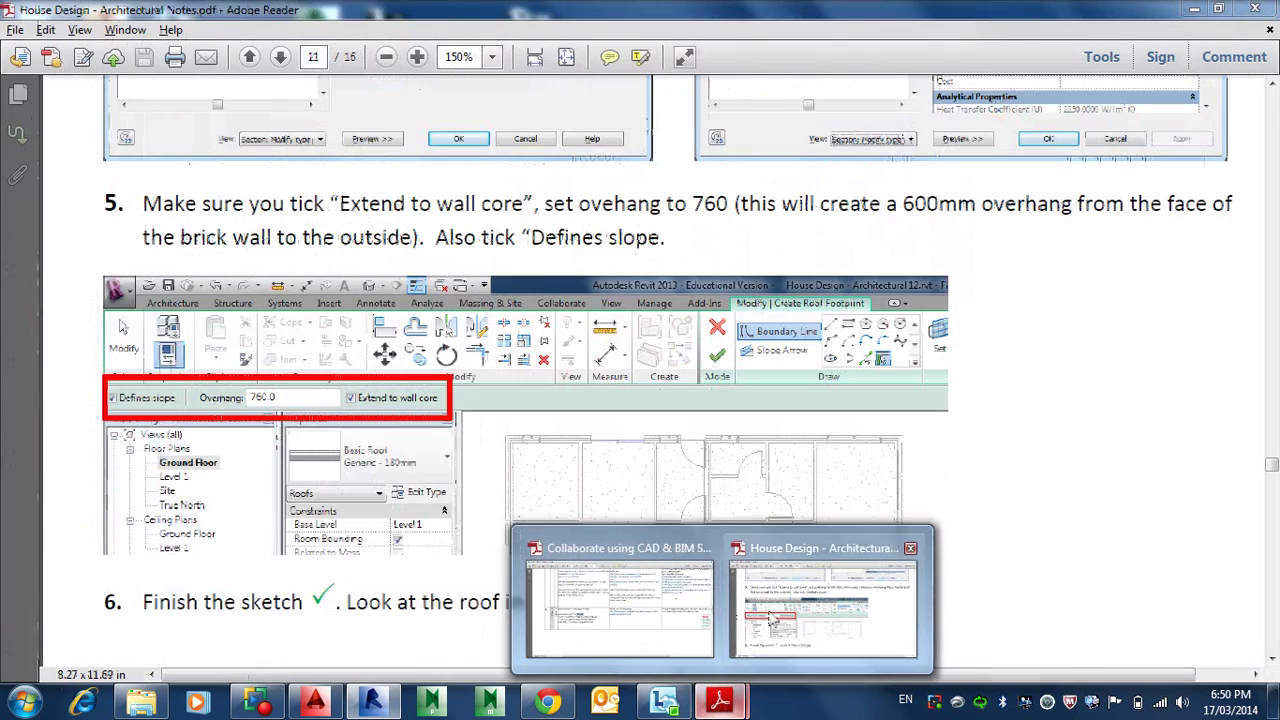
click(822, 600)
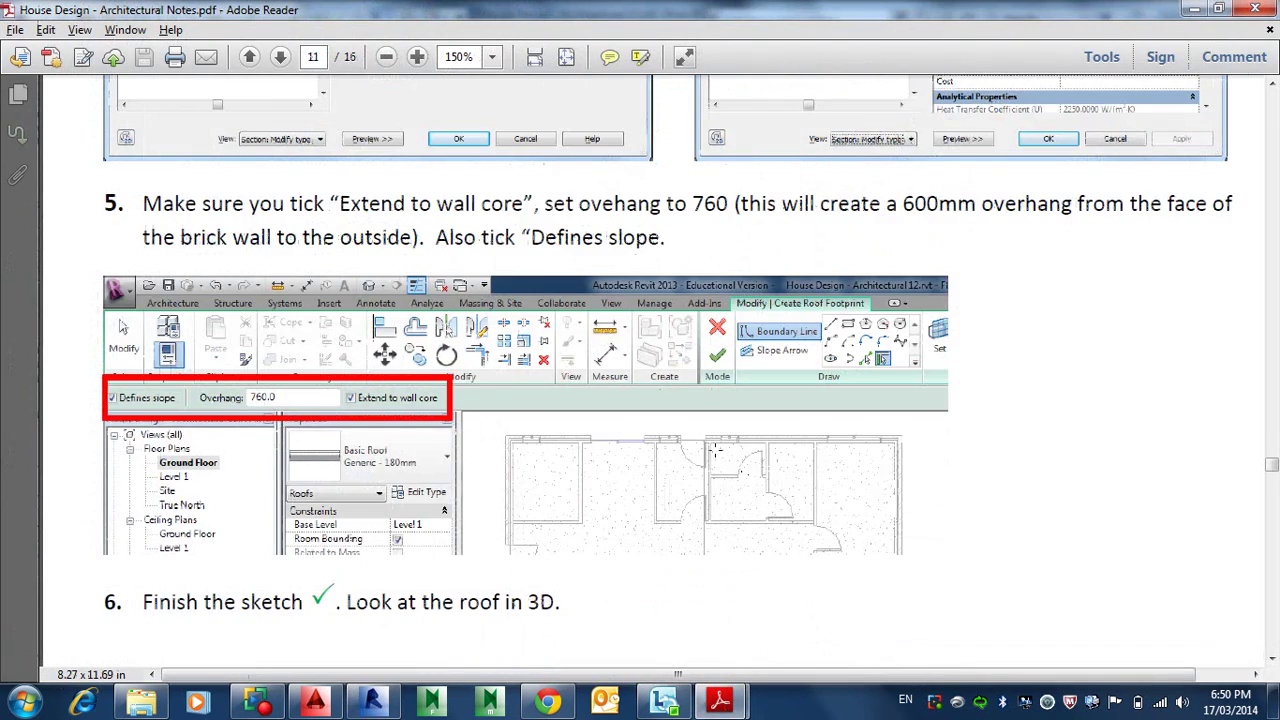
scroll(710, 449, down, 6)
scroll(689, 432, up, 5)
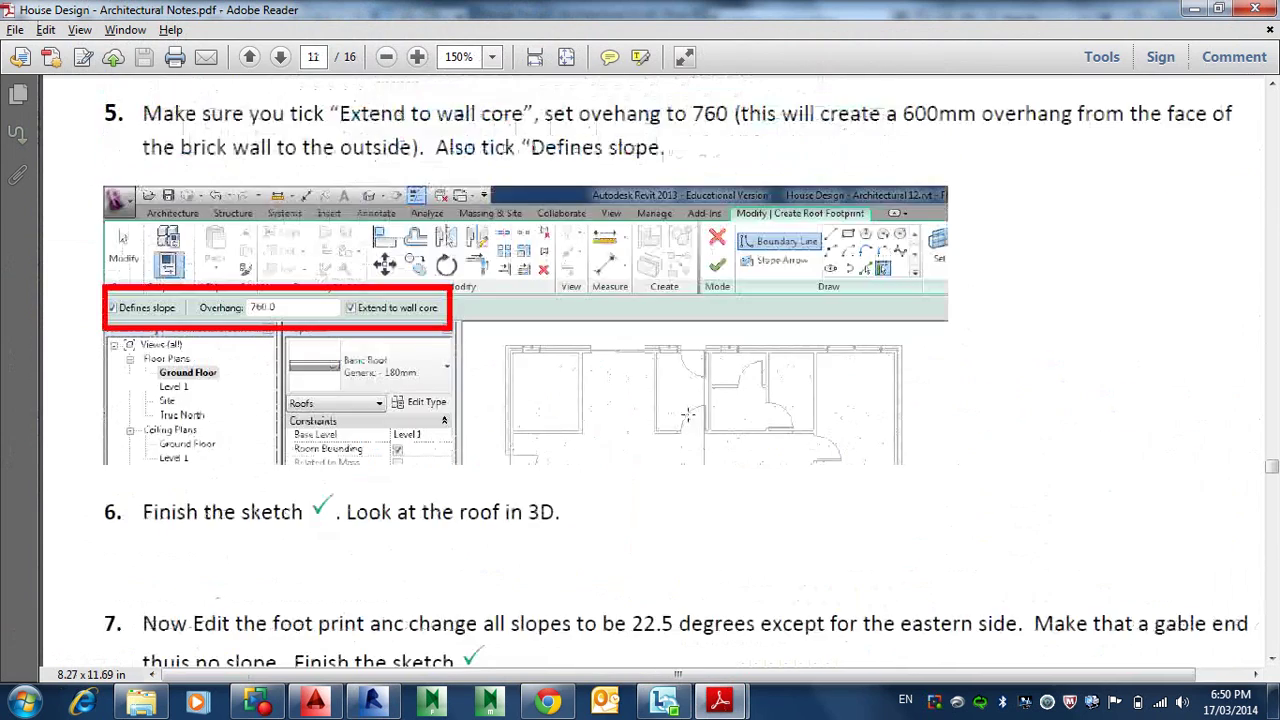
scroll(688, 414, up, 8)
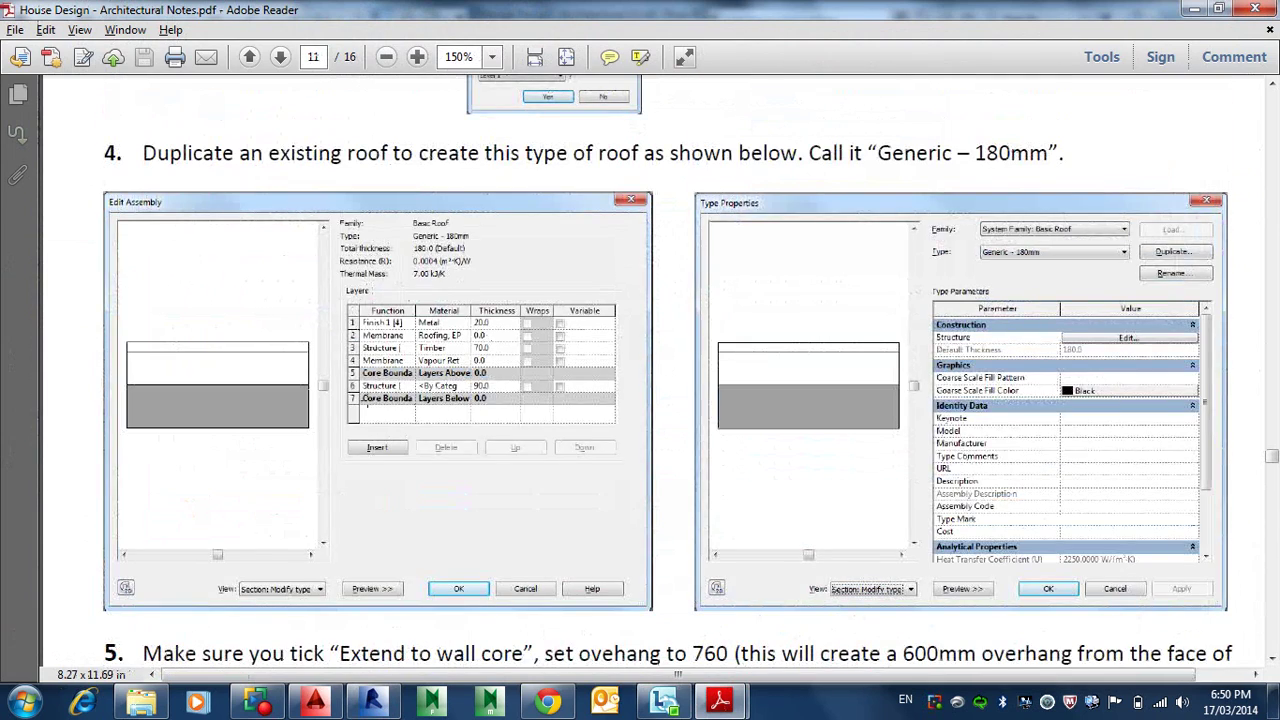
ctrl+scroll(428, 300, up, 3)
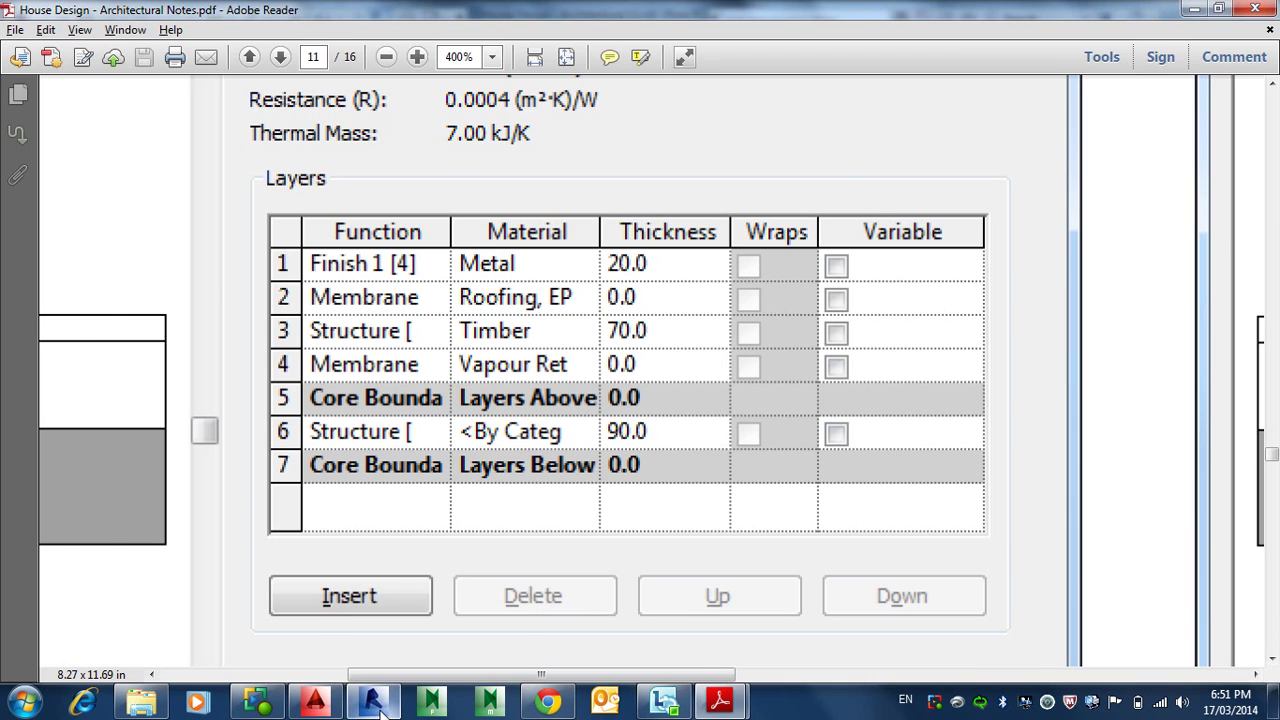
click(372, 702)
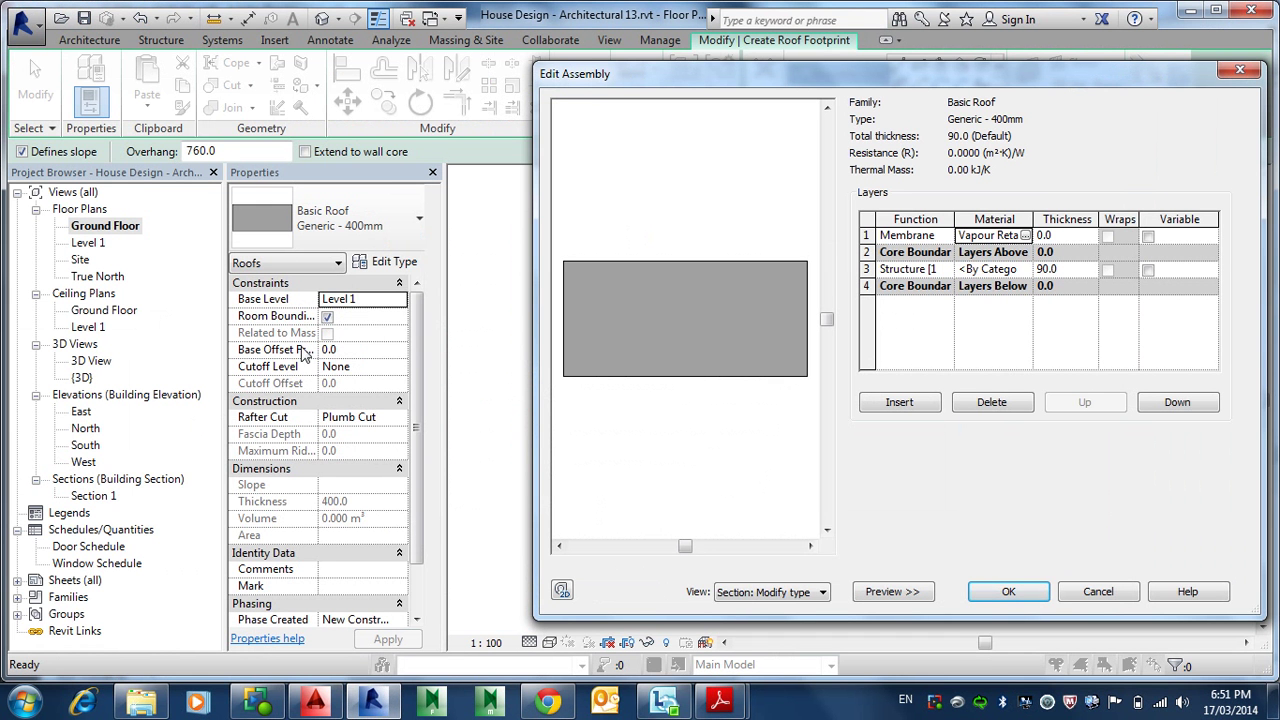
- Discard the assembly and type edits and switch the roof to Generic - 180mm
click(379, 232)
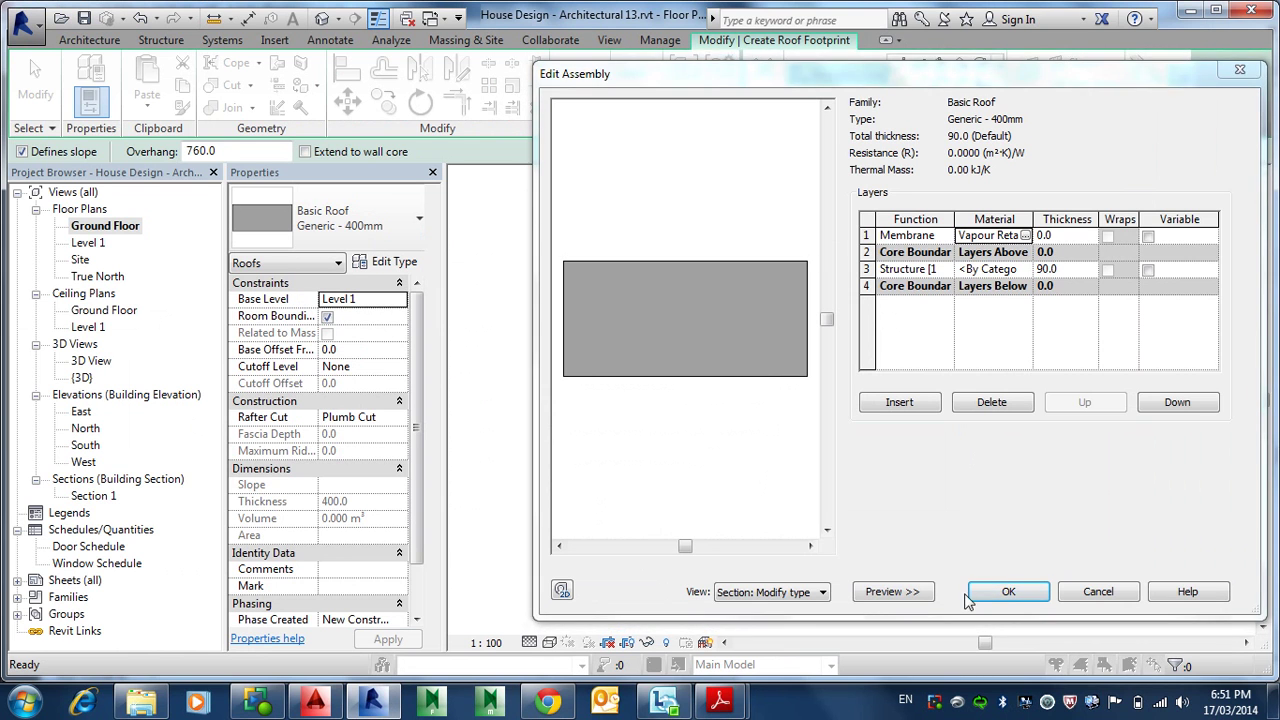
click(1098, 591)
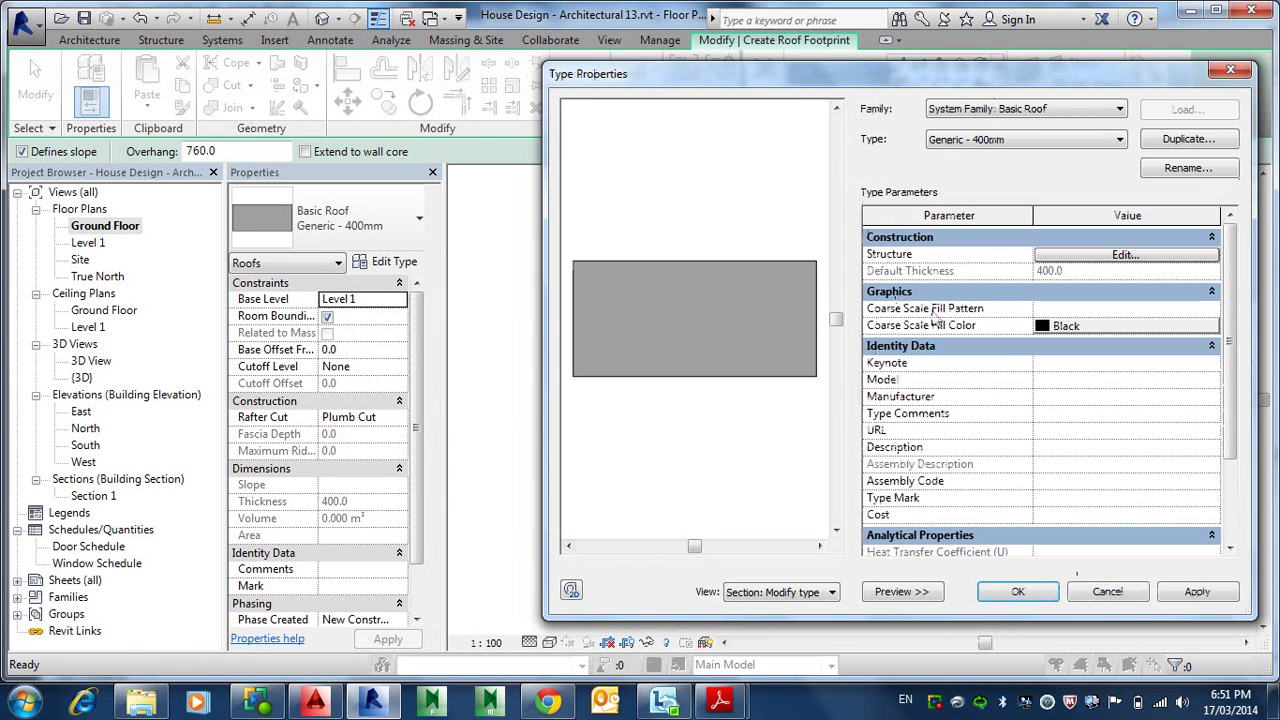
click(1107, 592)
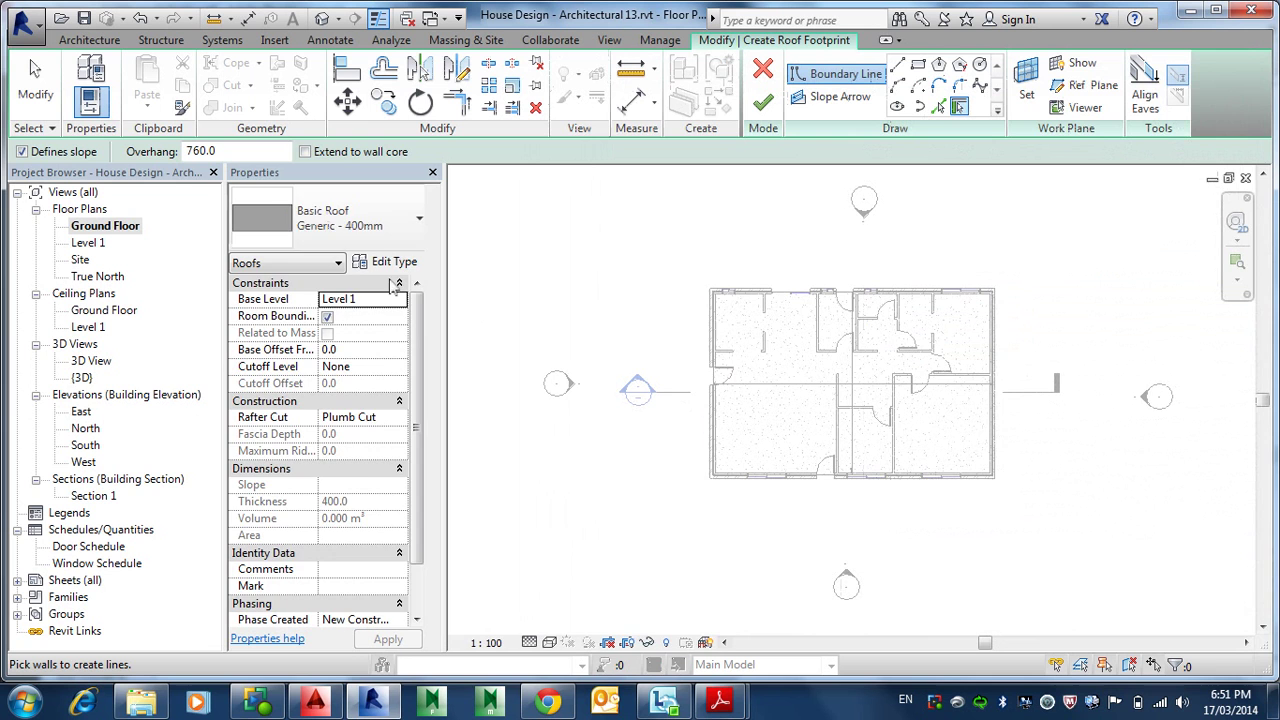
click(380, 220)
click(347, 360)
- Inspect the Generic - 180mm layers (Metal 20.0, Roofing EP, Timber 70.0) without changes
click(394, 262)
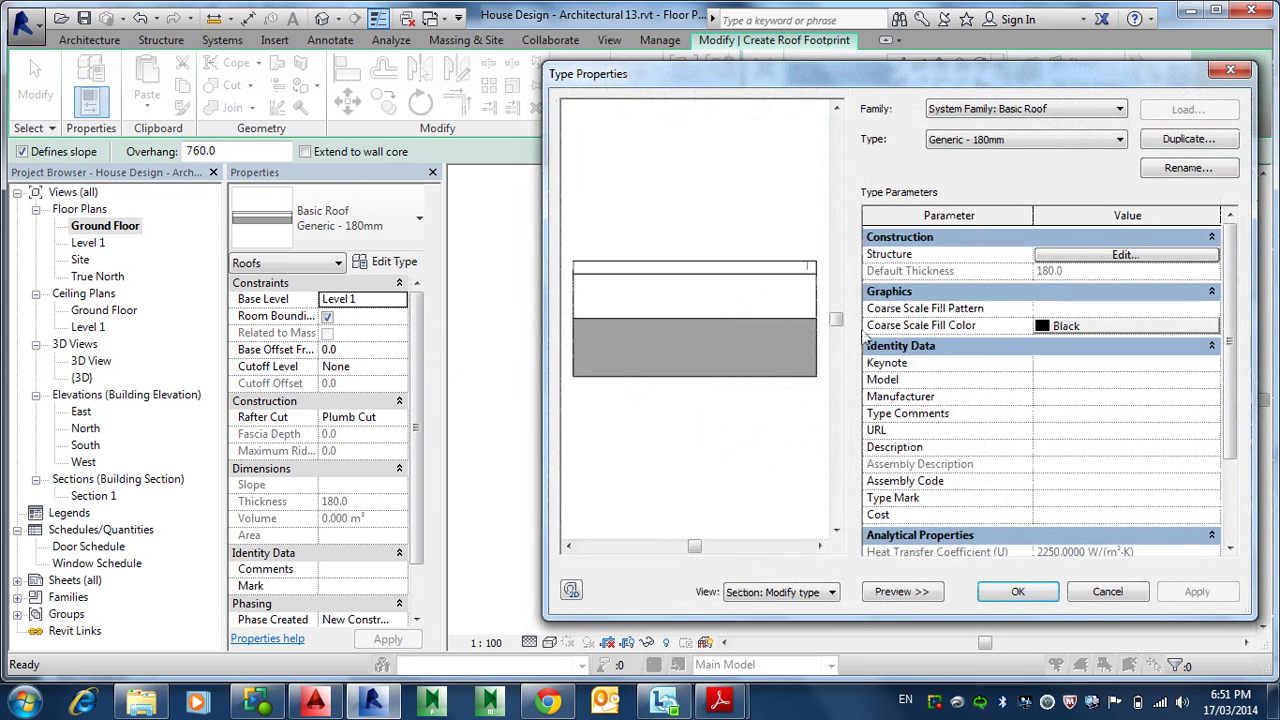
click(1095, 256)
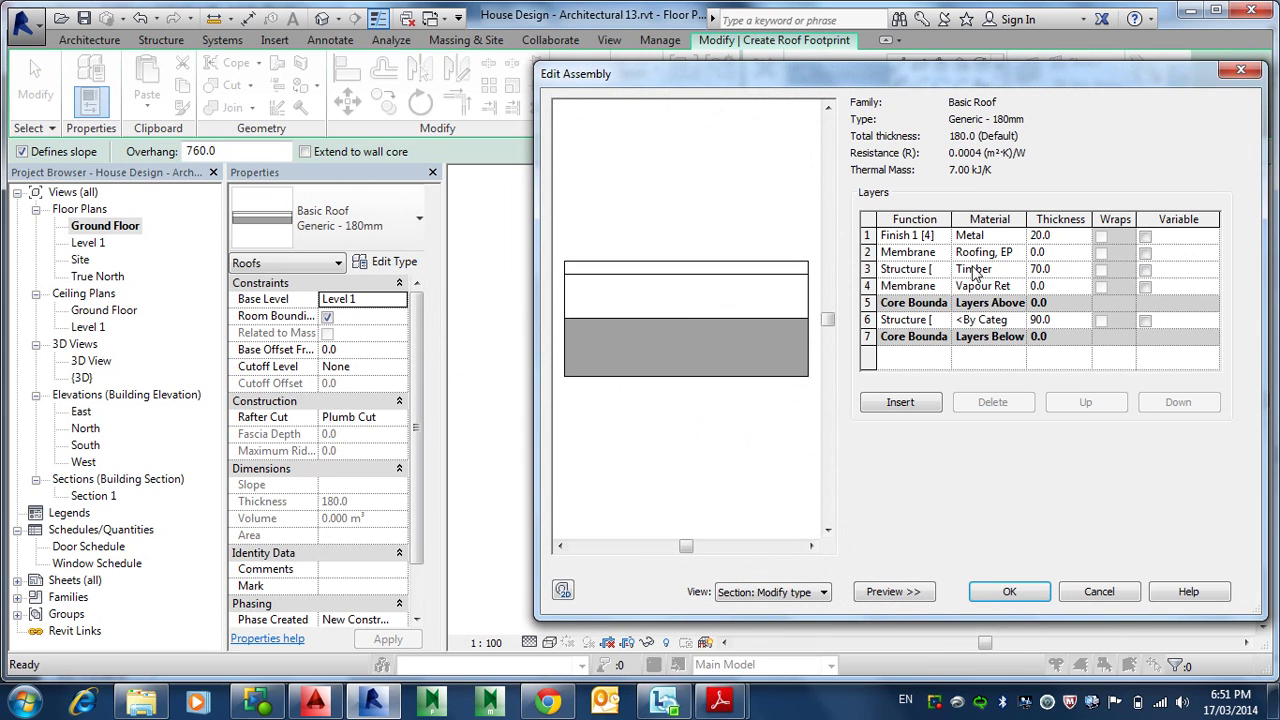
drag(948, 218, 1010, 218)
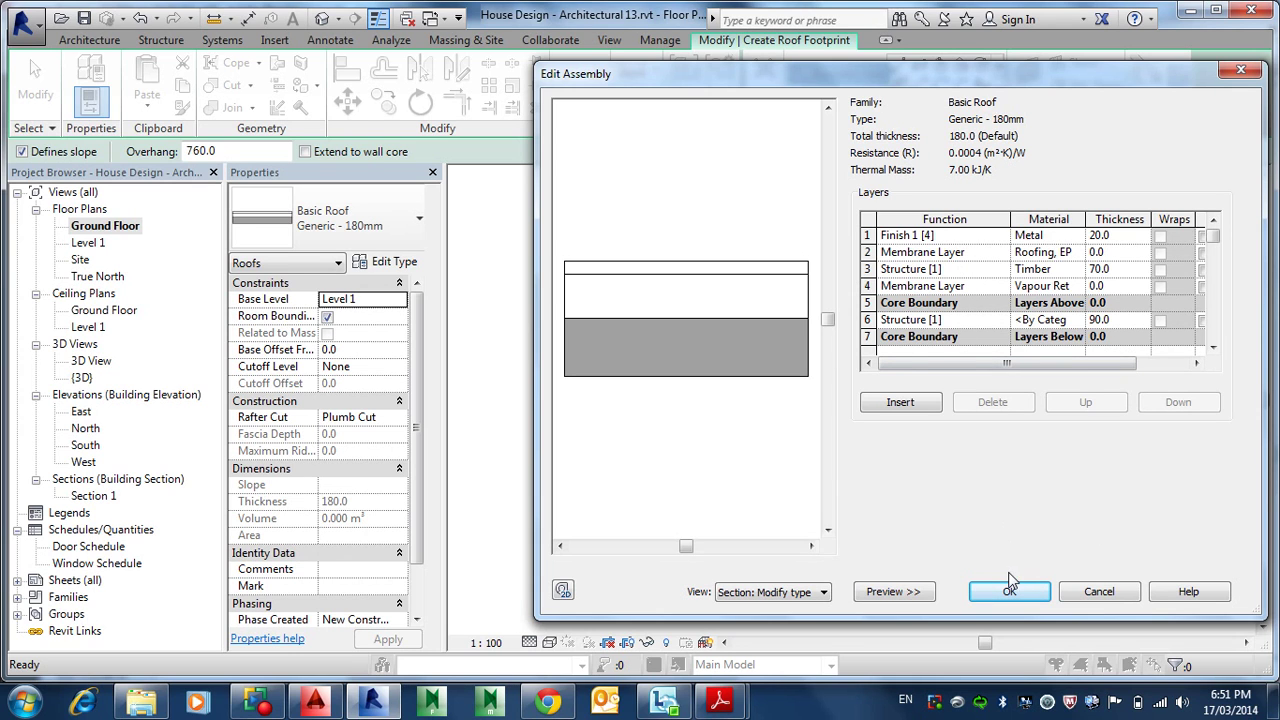
click(948, 272)
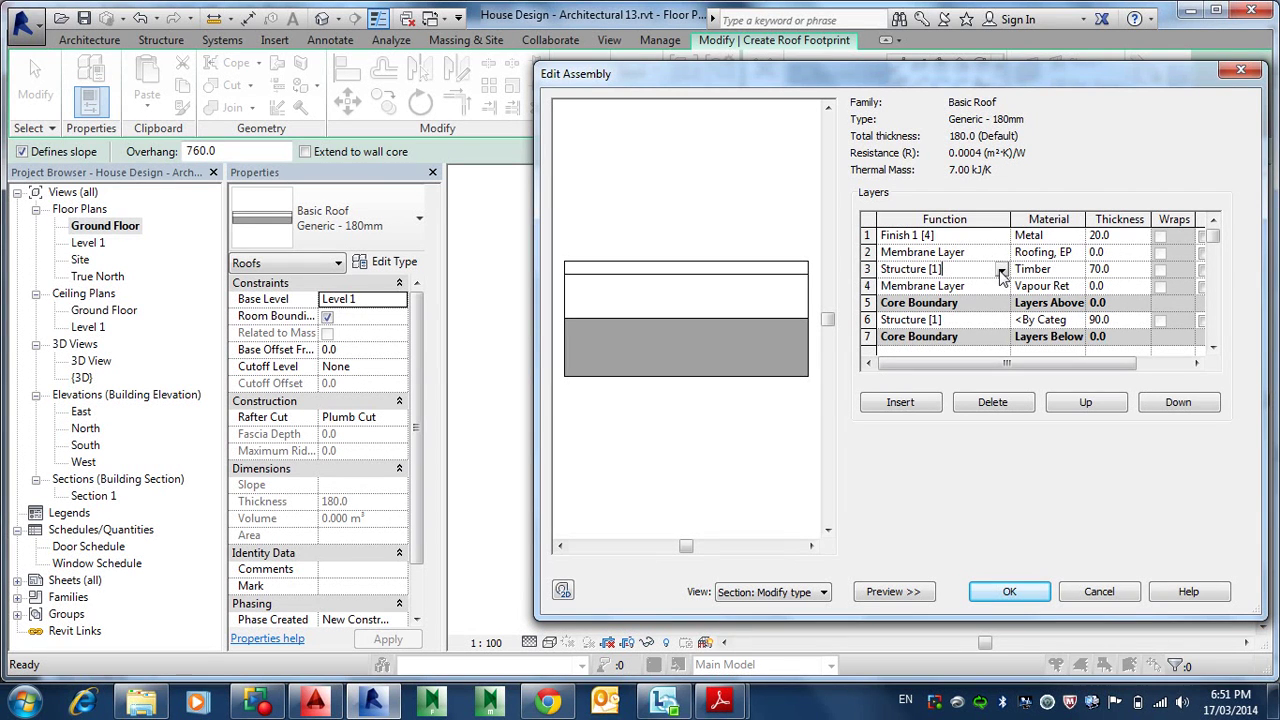
click(1001, 272)
click(1001, 272)
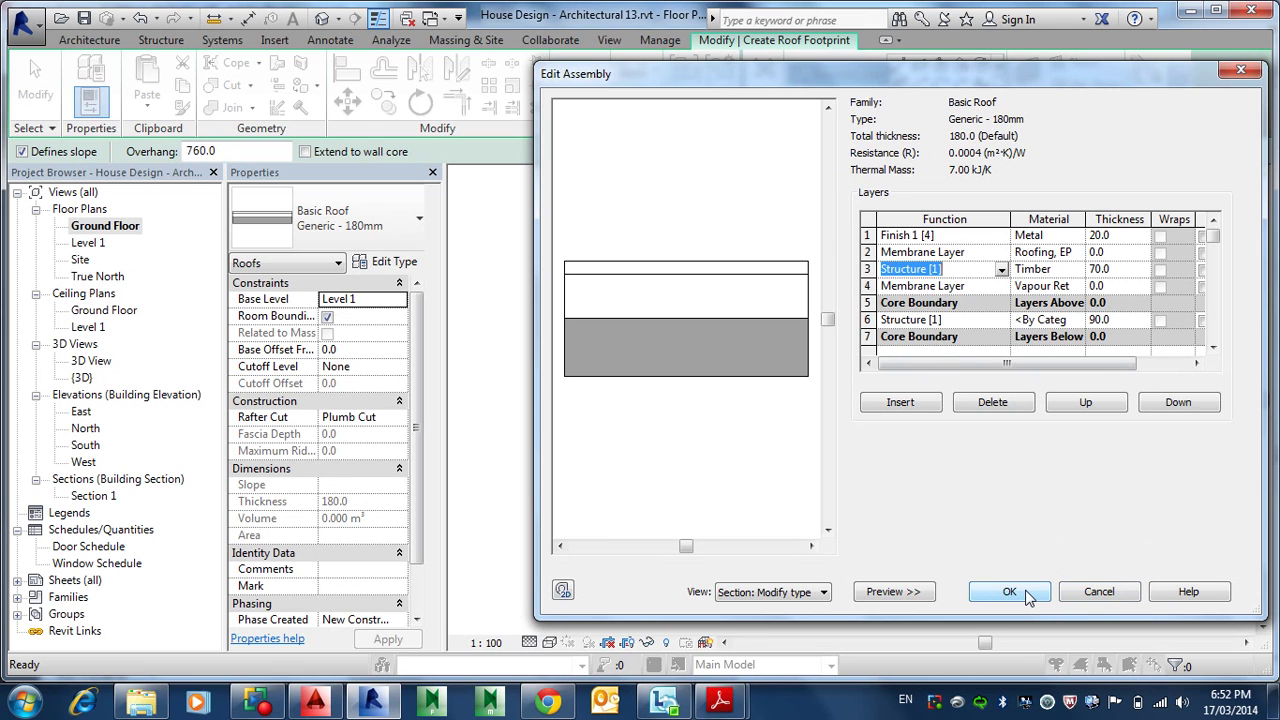
click(1095, 592)
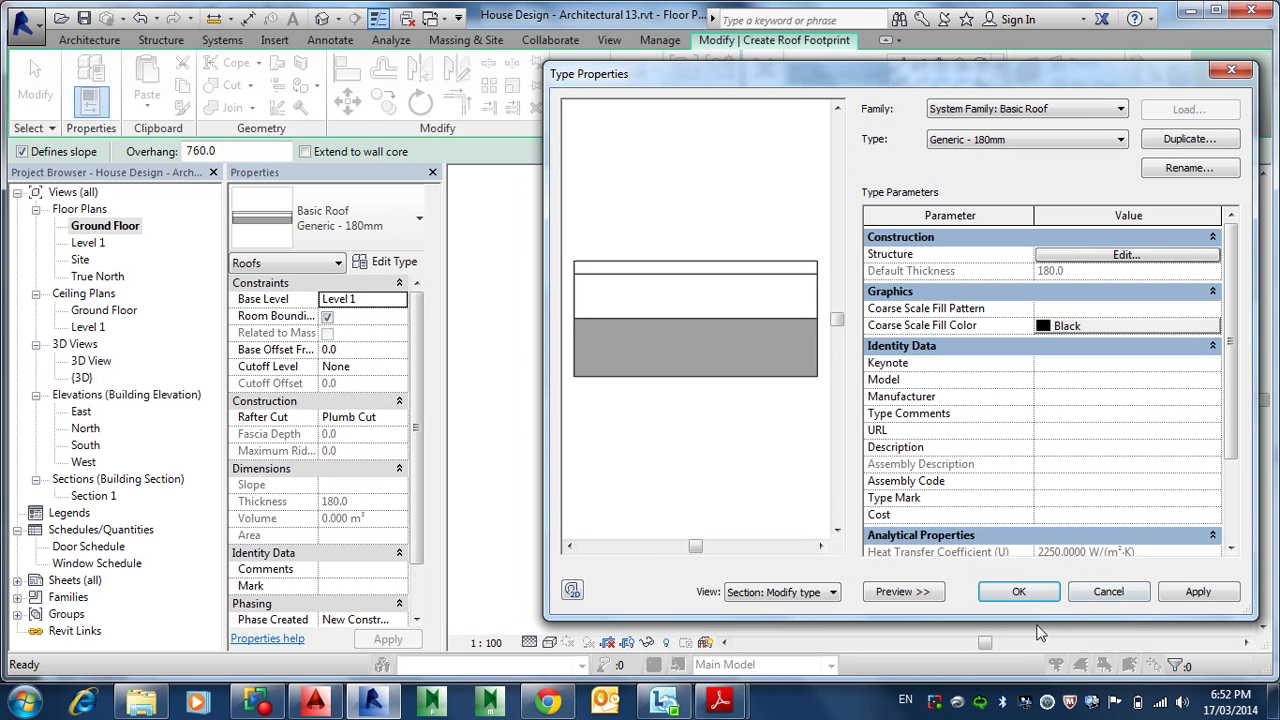
- Keep the 760.0 overhang and tick Extend to wall core in the footprint sketch
click(1112, 591)
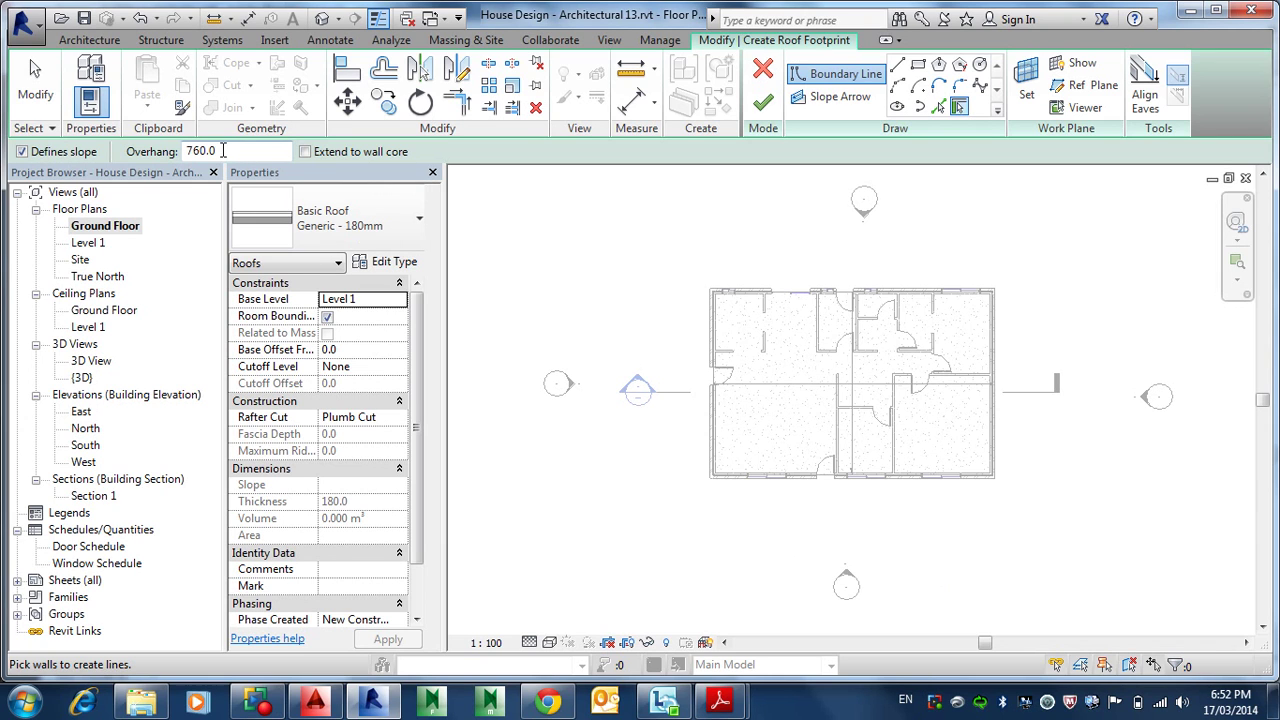
double_click(223, 151)
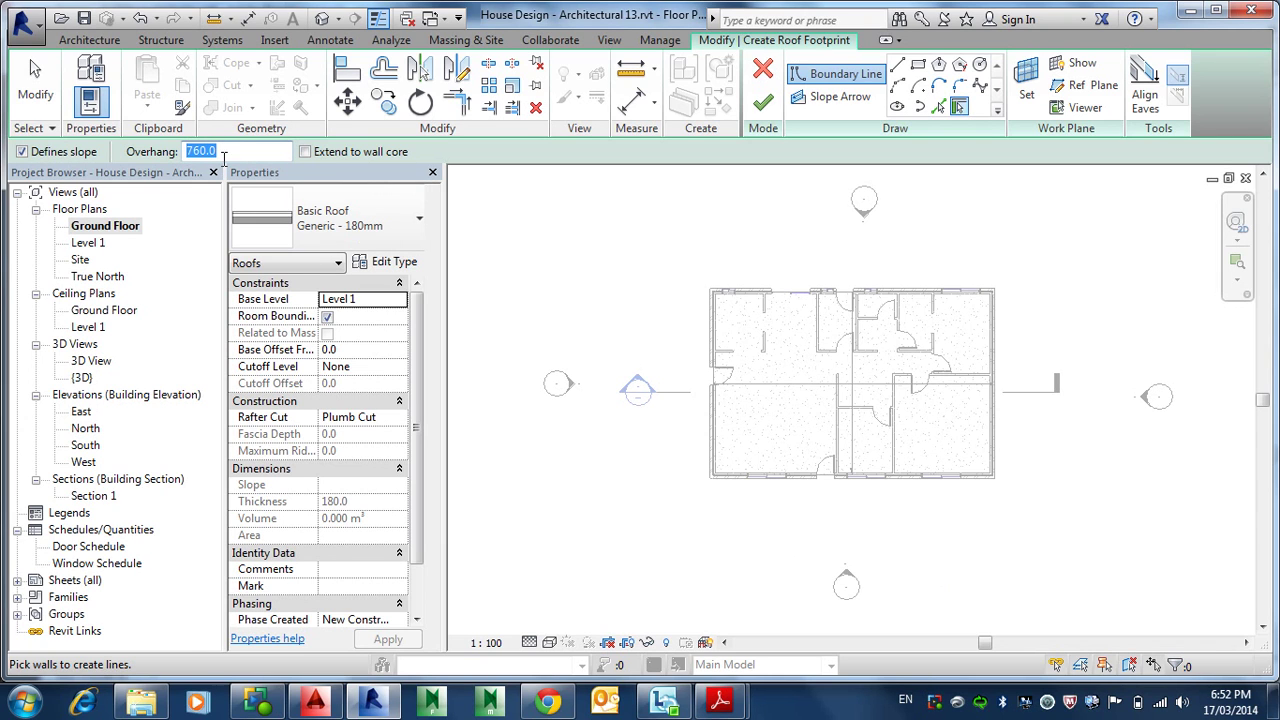
click(305, 152)
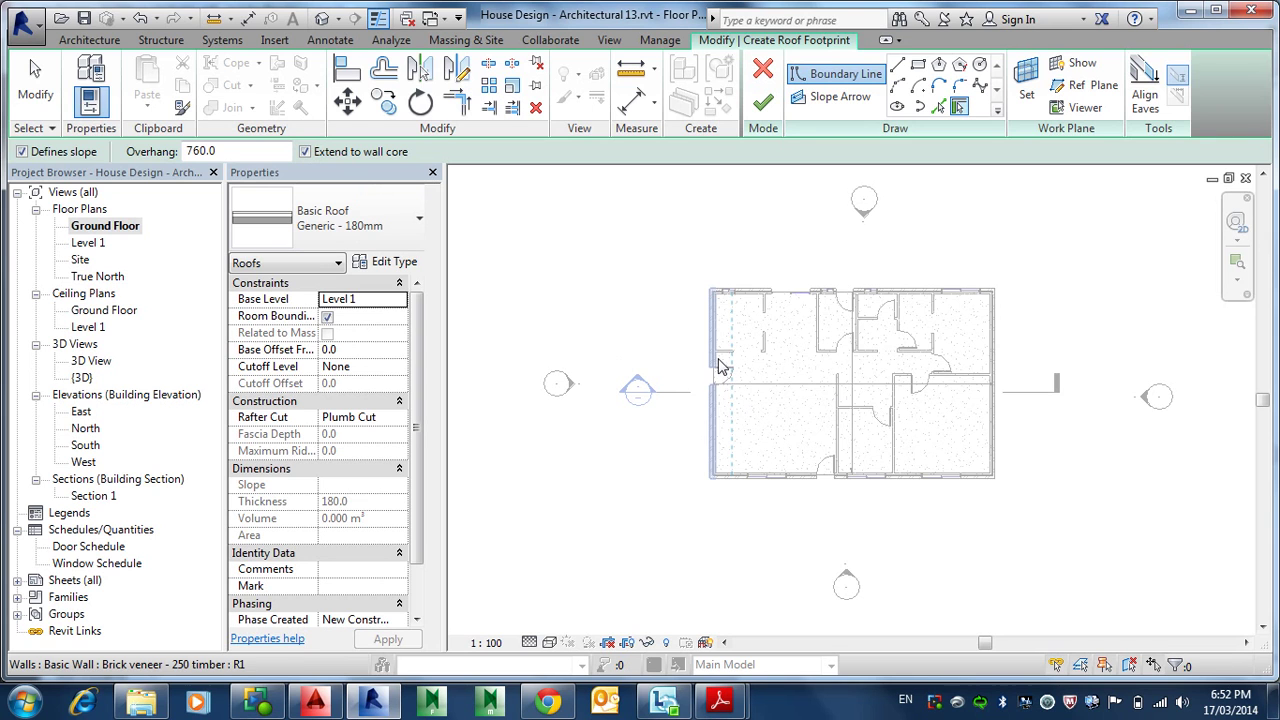
scroll(718, 366, up, 6)
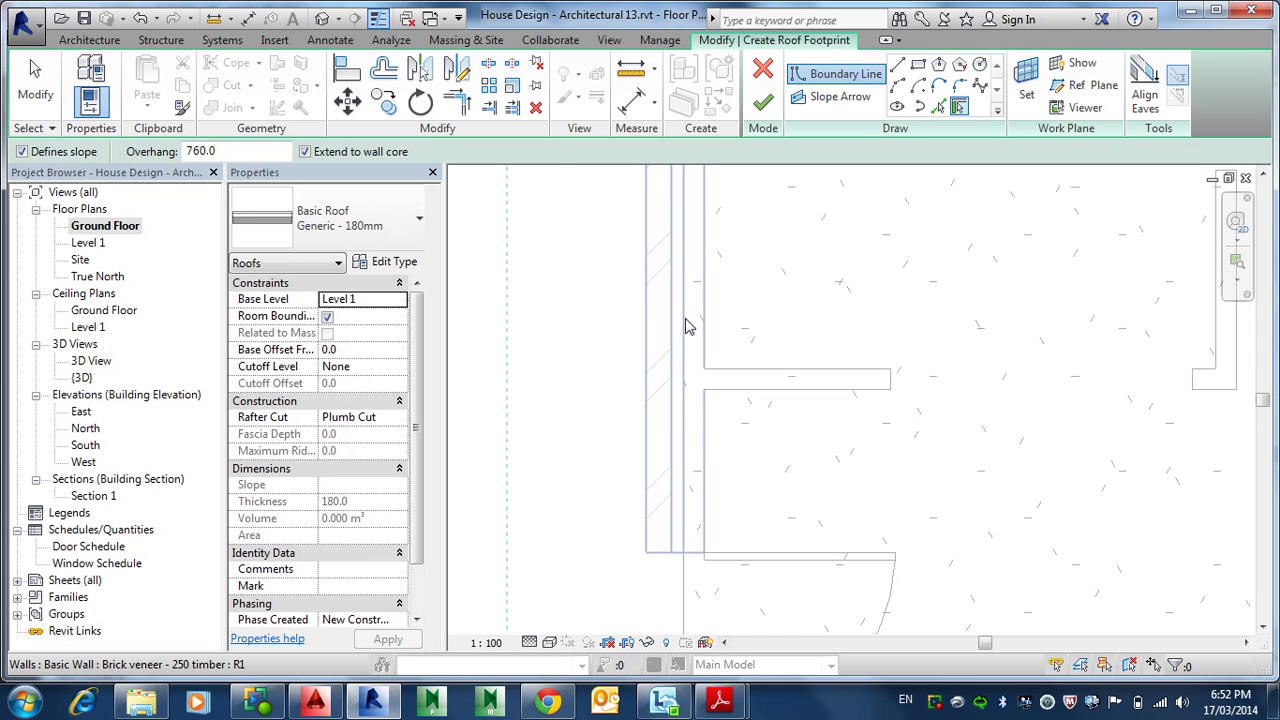
scroll(685, 330, down, 3)
scroll(685, 330, down, 5)
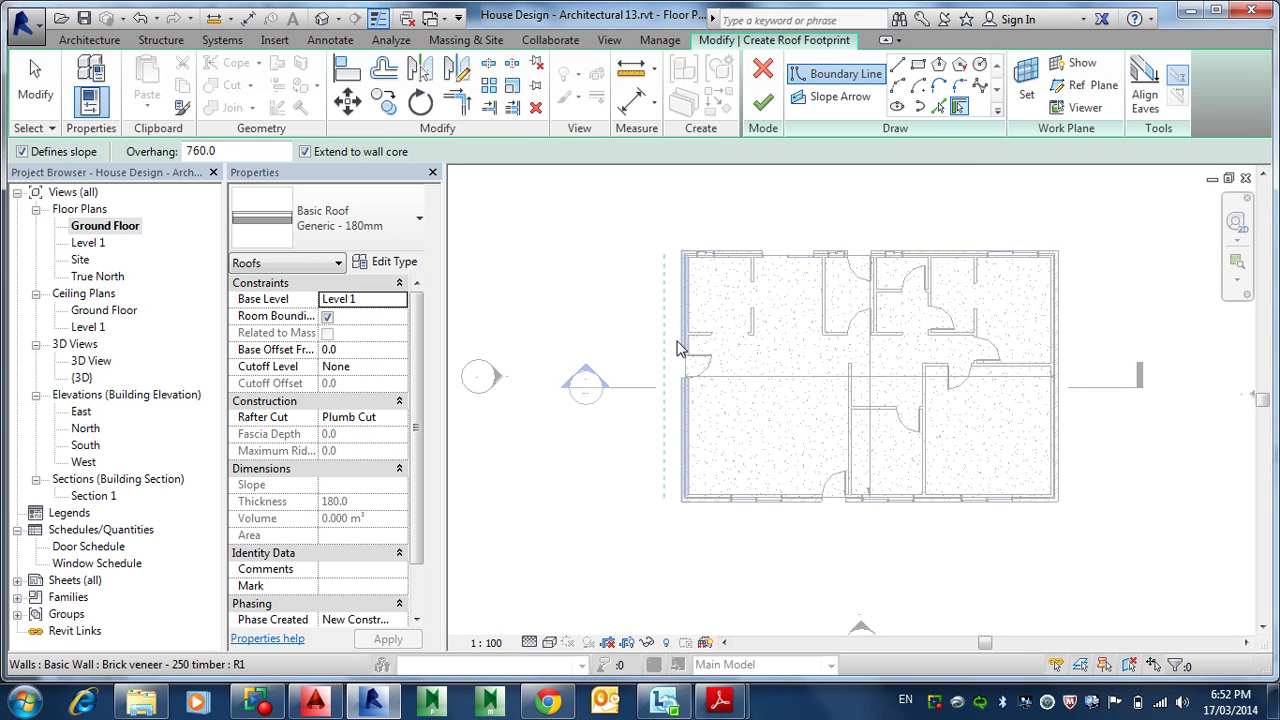
- Chain-select all exterior walls as the boundary, finish the 30° roof, and view in 3D
key(Tab)
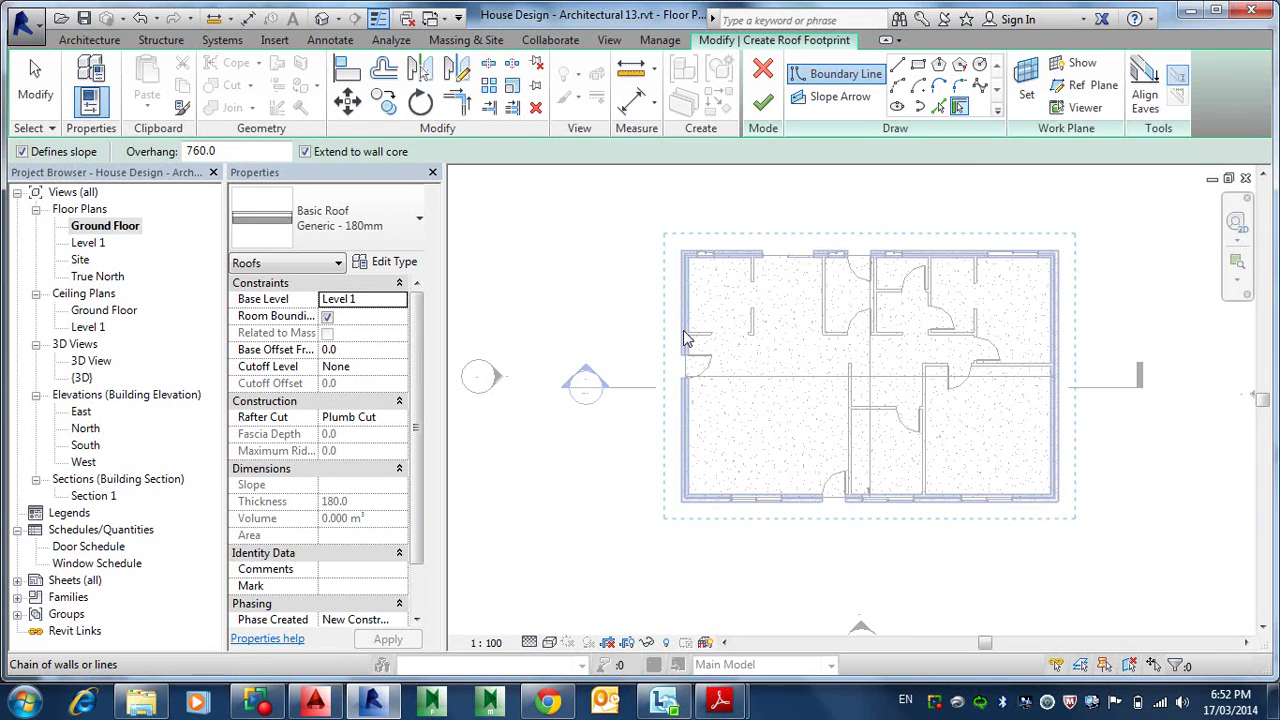
click(685, 338)
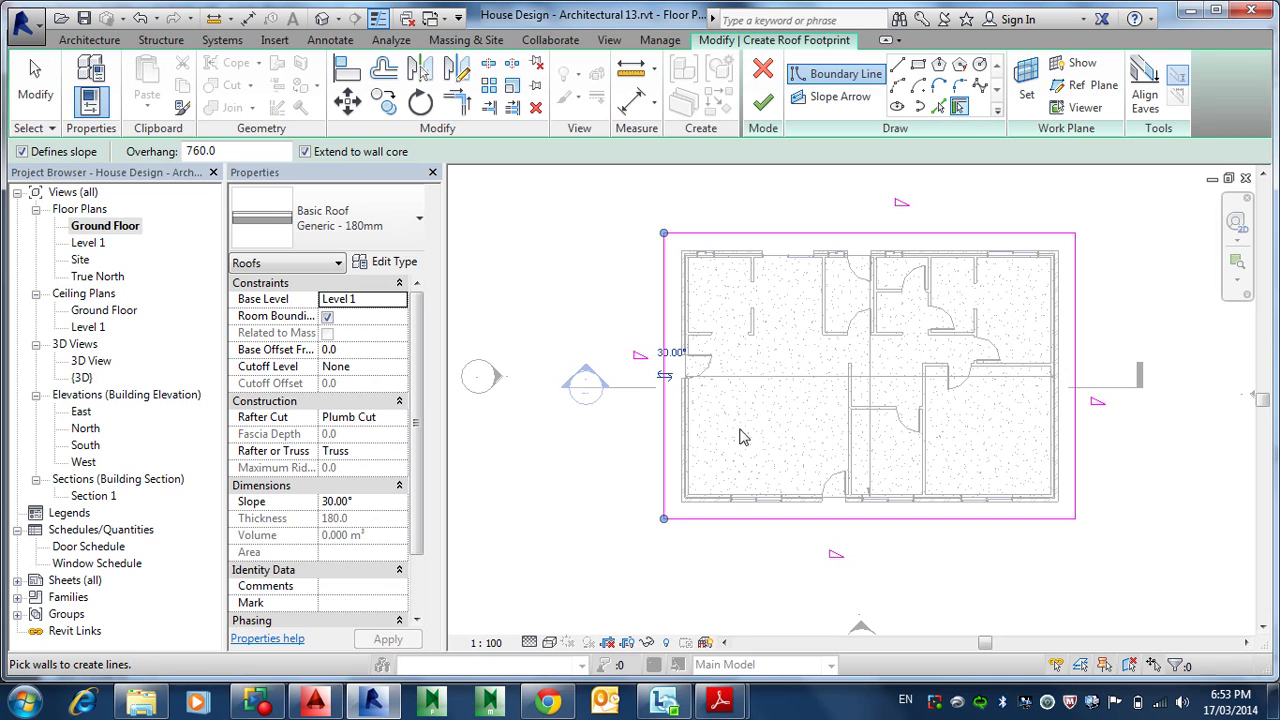
click(763, 104)
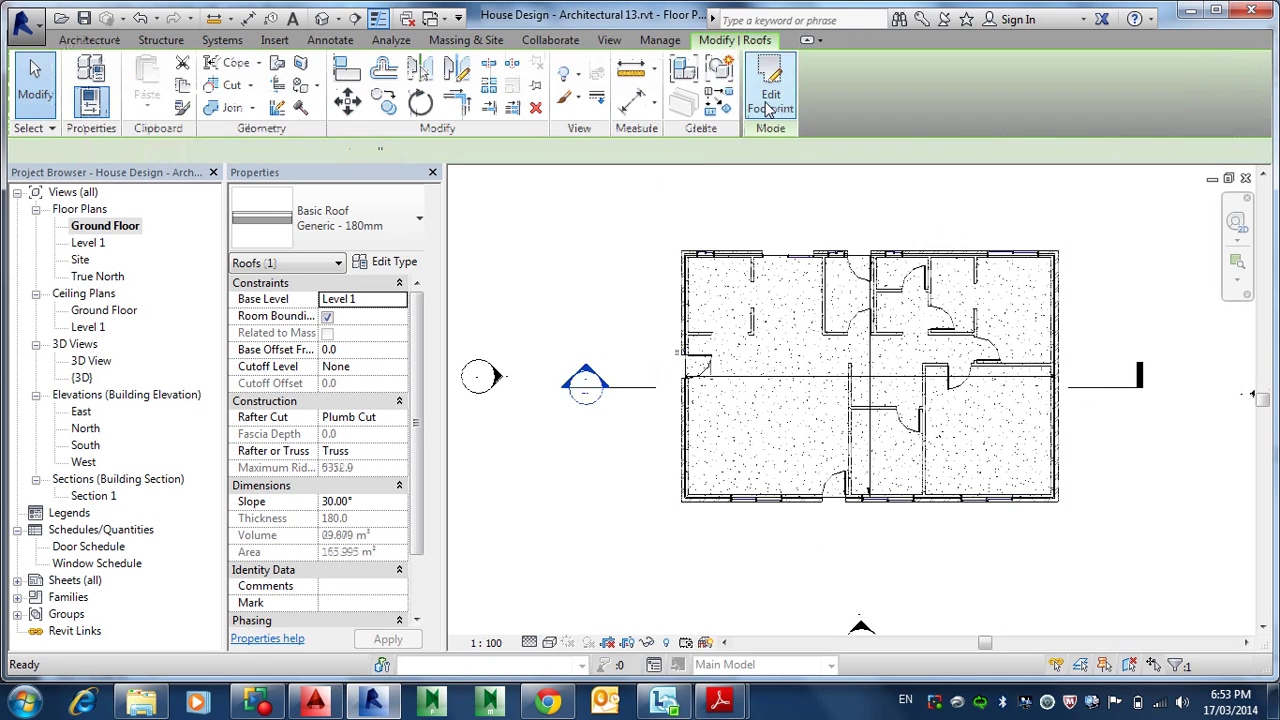
click(321, 19)
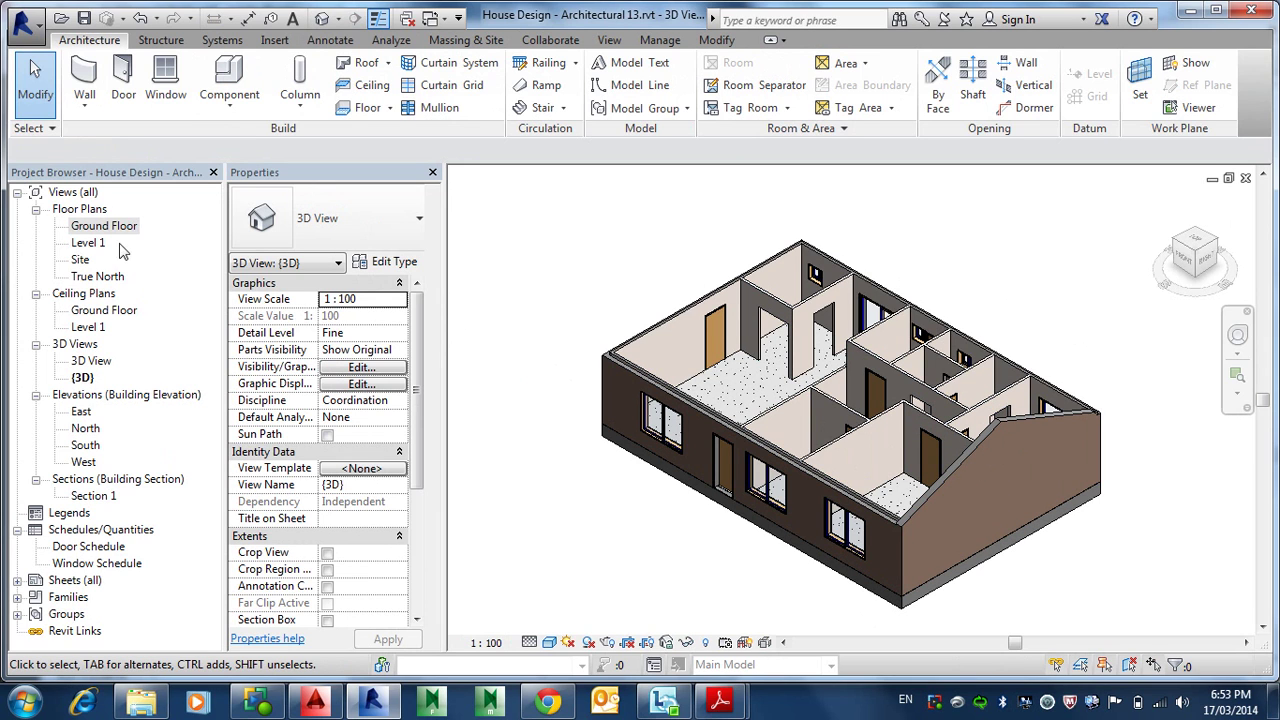
- In the {3D} view, switch on the Roofs category in Visibility/Graphic Overrides (VV)
click(84, 378)
double_click(84, 378)
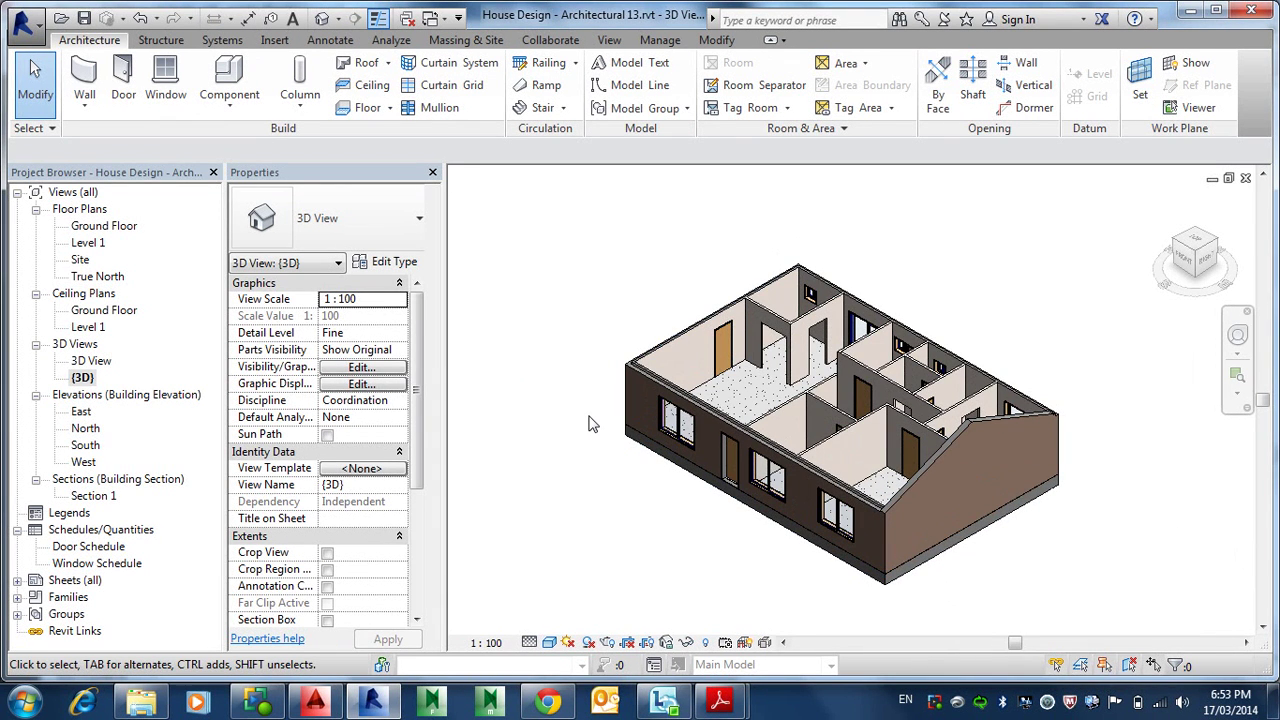
key(v)
key(v)
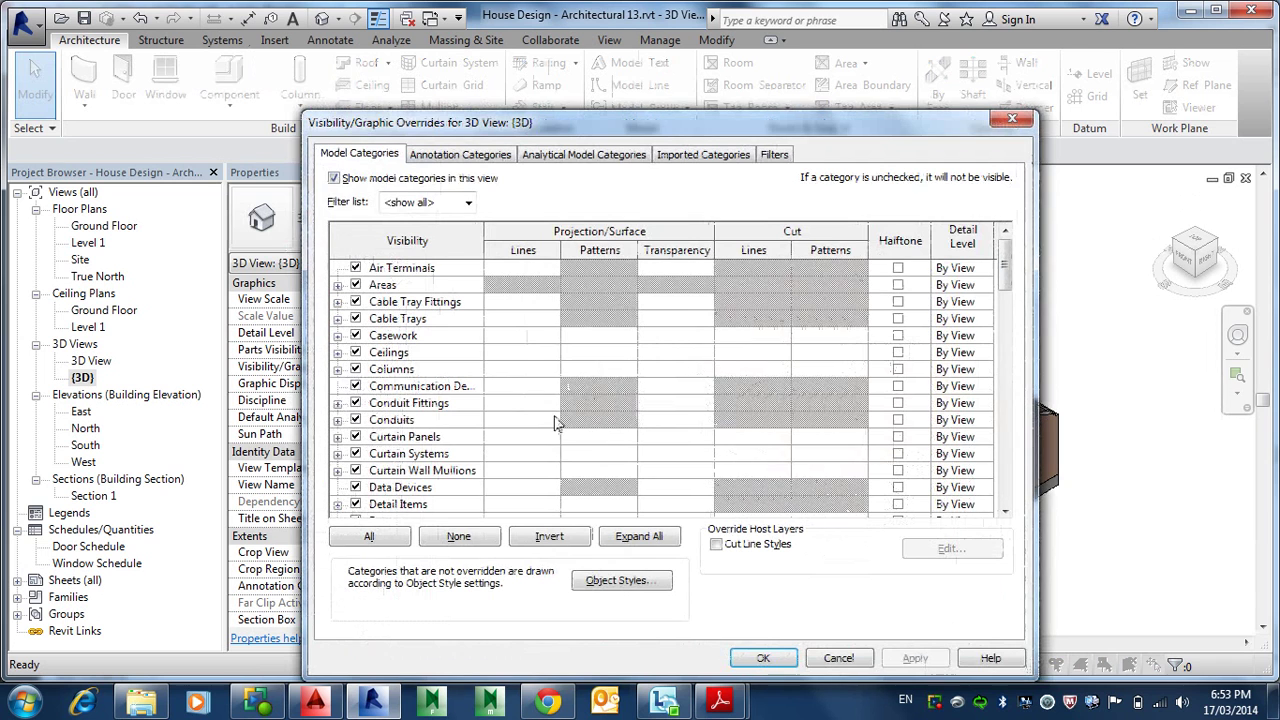
key(r)
key(o)
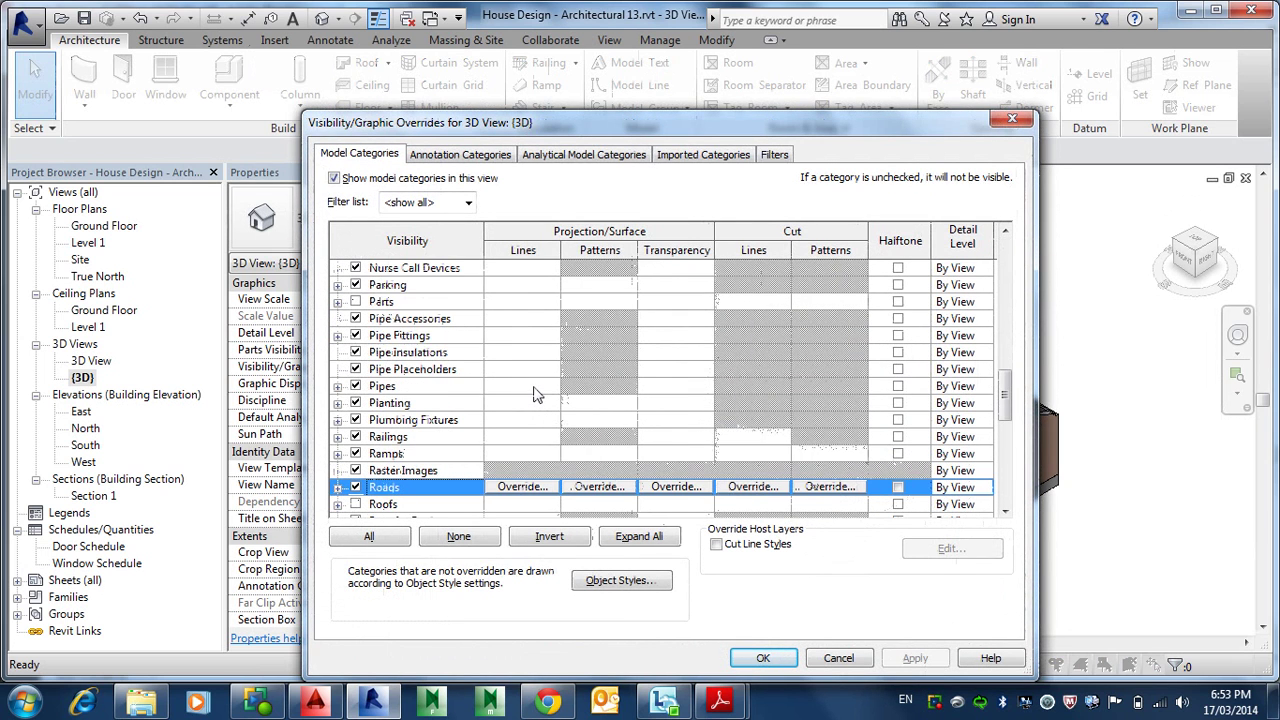
click(357, 504)
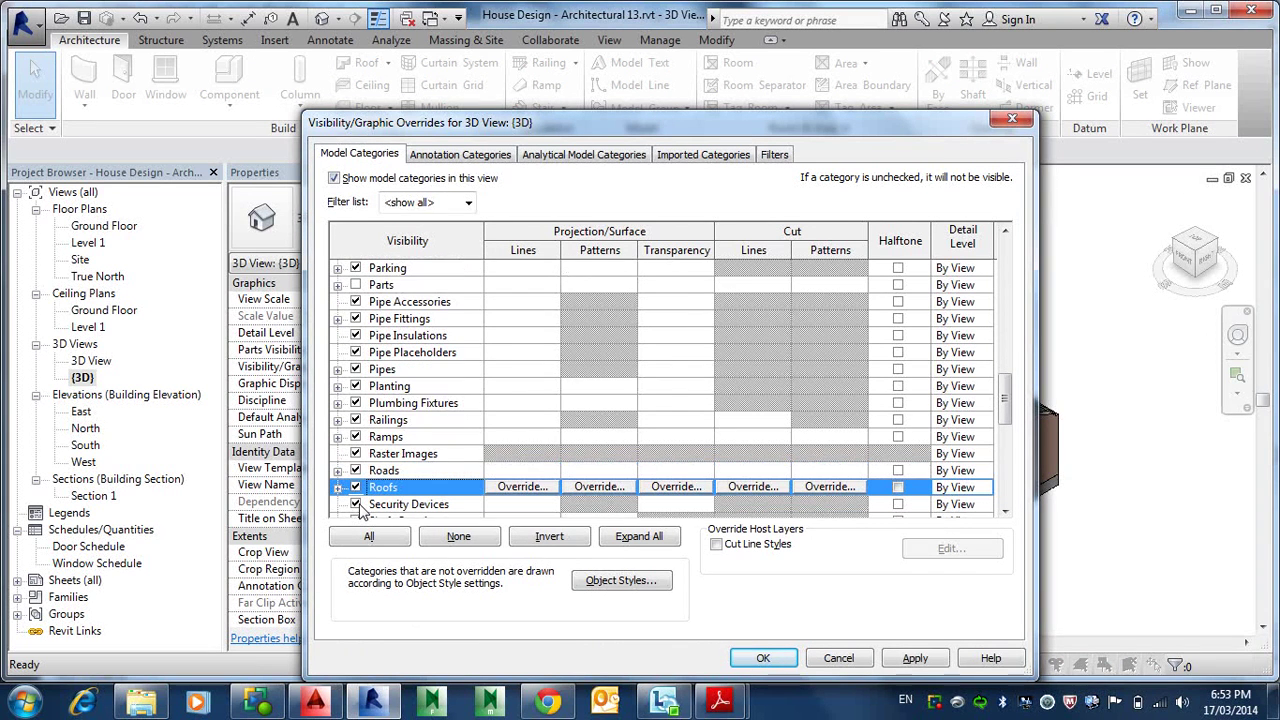
click(745, 659)
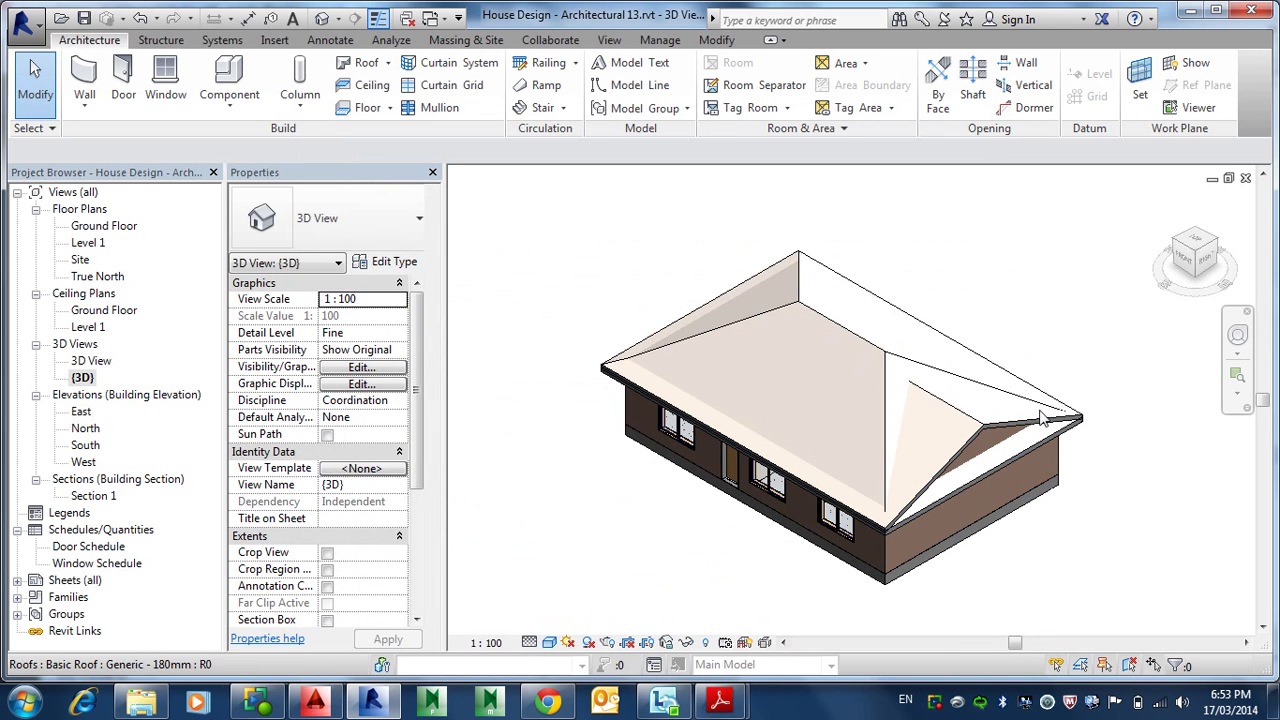
click(967, 438)
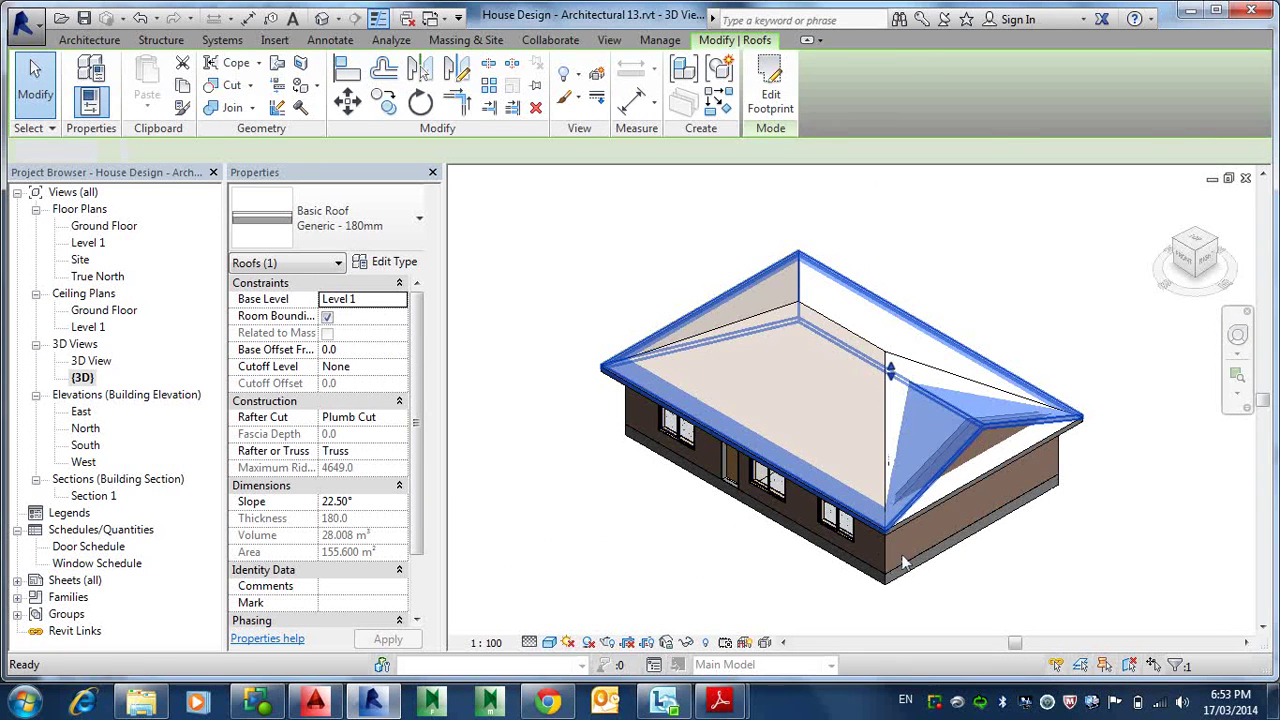
key(Escape)
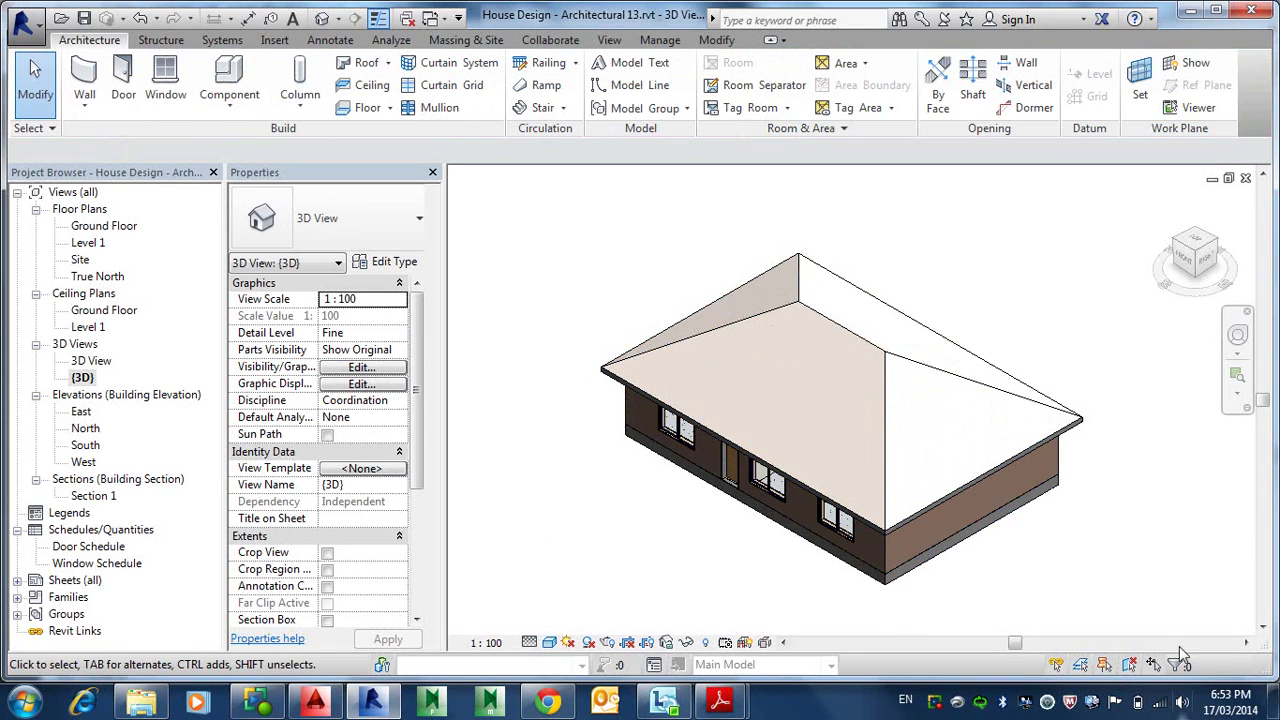
shift+middle_drag(1093, 567, 1110, 590)
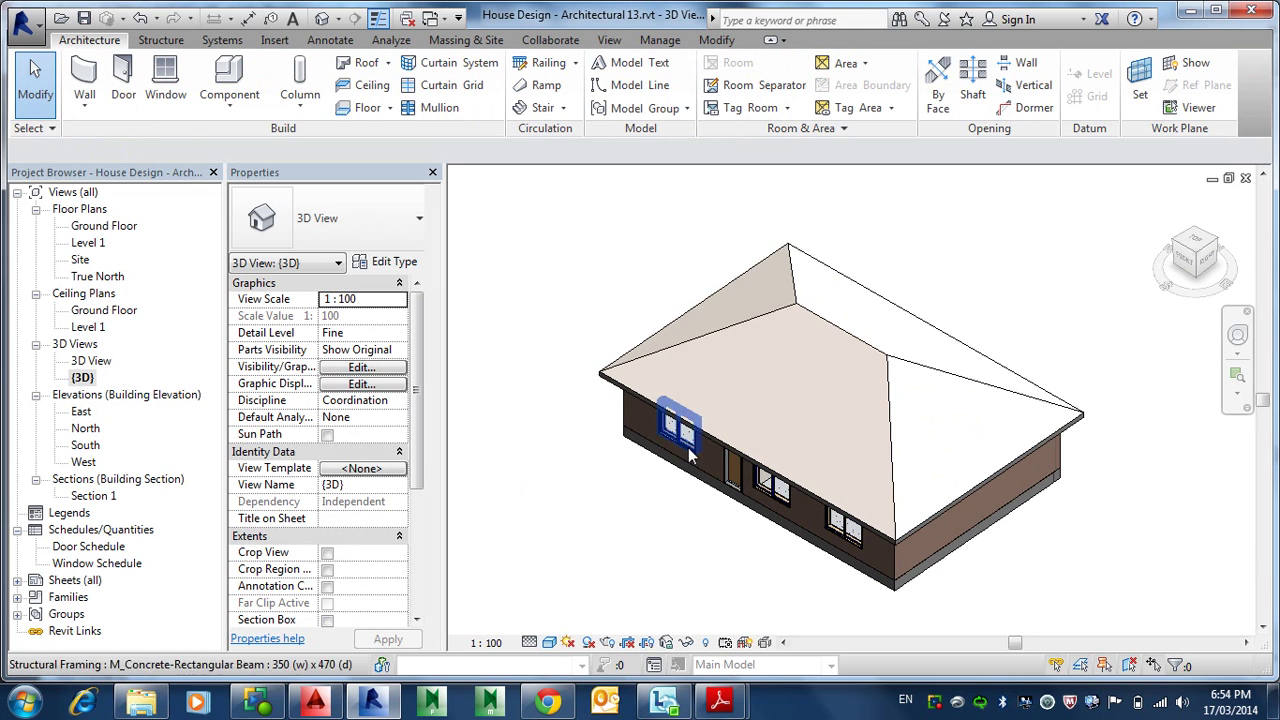
shift+middle_drag(895, 460, 907, 441)
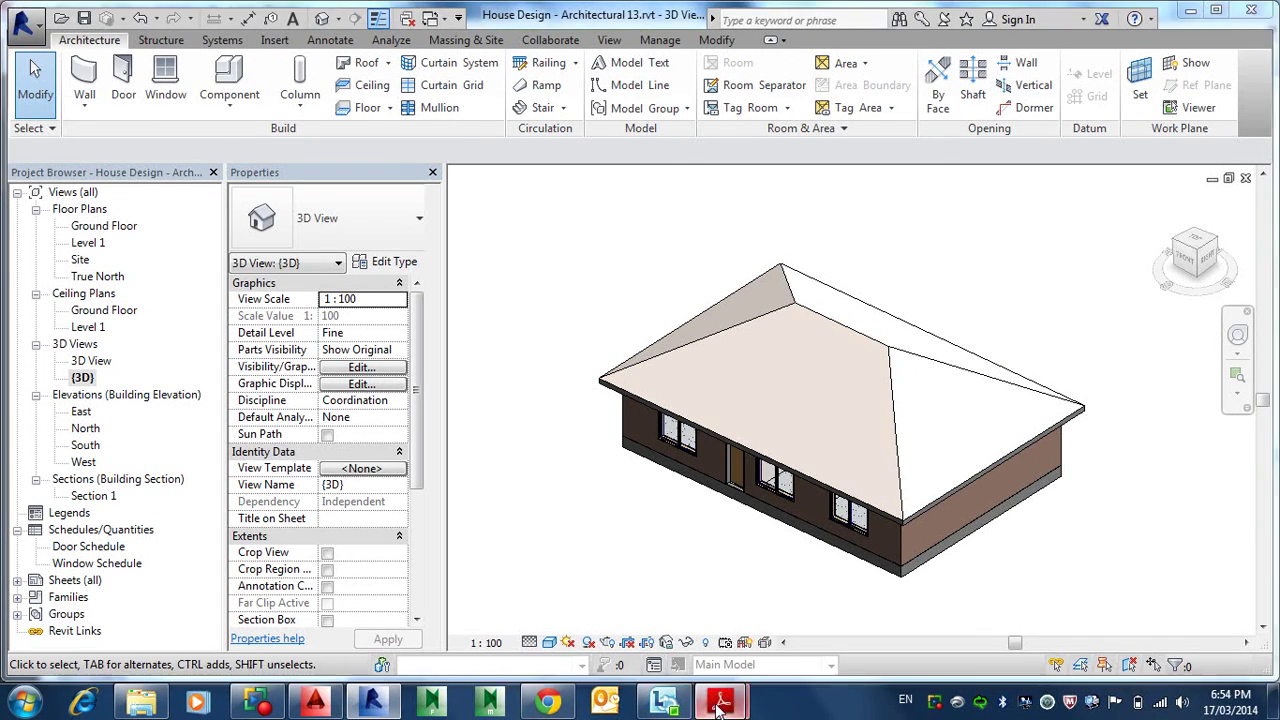
mouse_move(719, 700)
click(771, 624)
scroll(806, 431, down, 2)
ctrl+scroll(820, 448, down, 4)
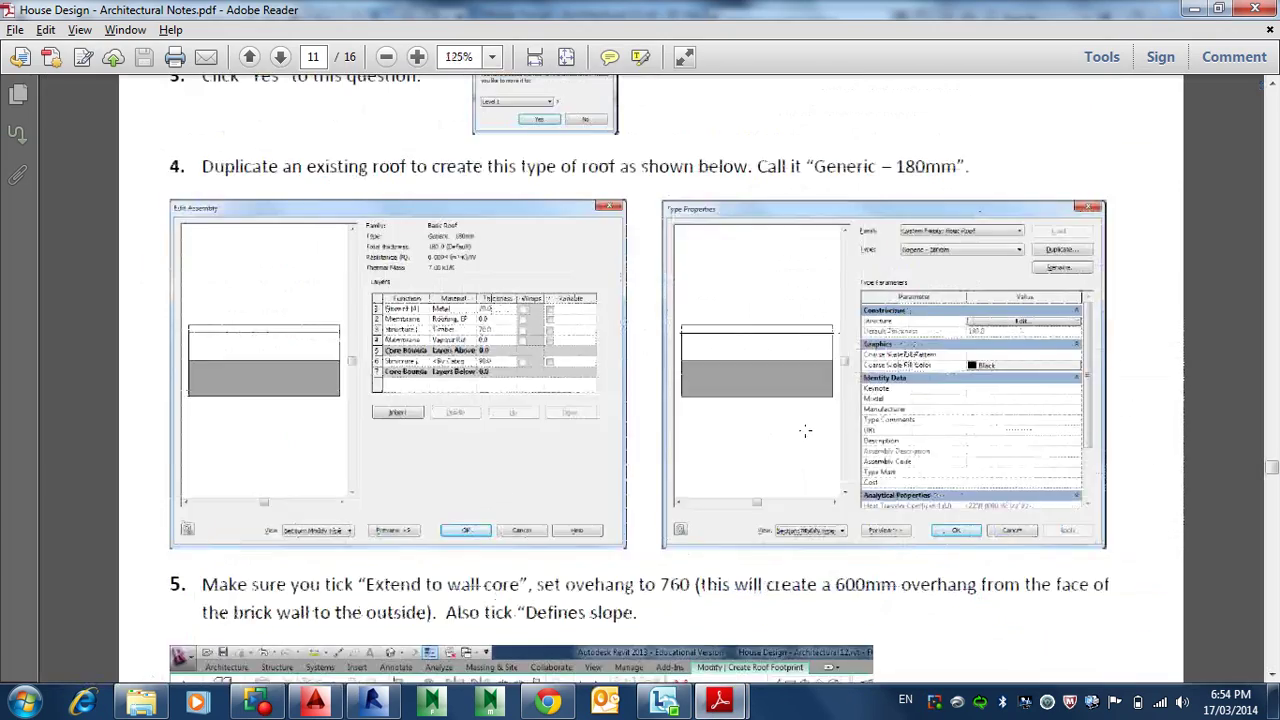
scroll(801, 427, down, 4)
scroll(795, 425, down, 10)
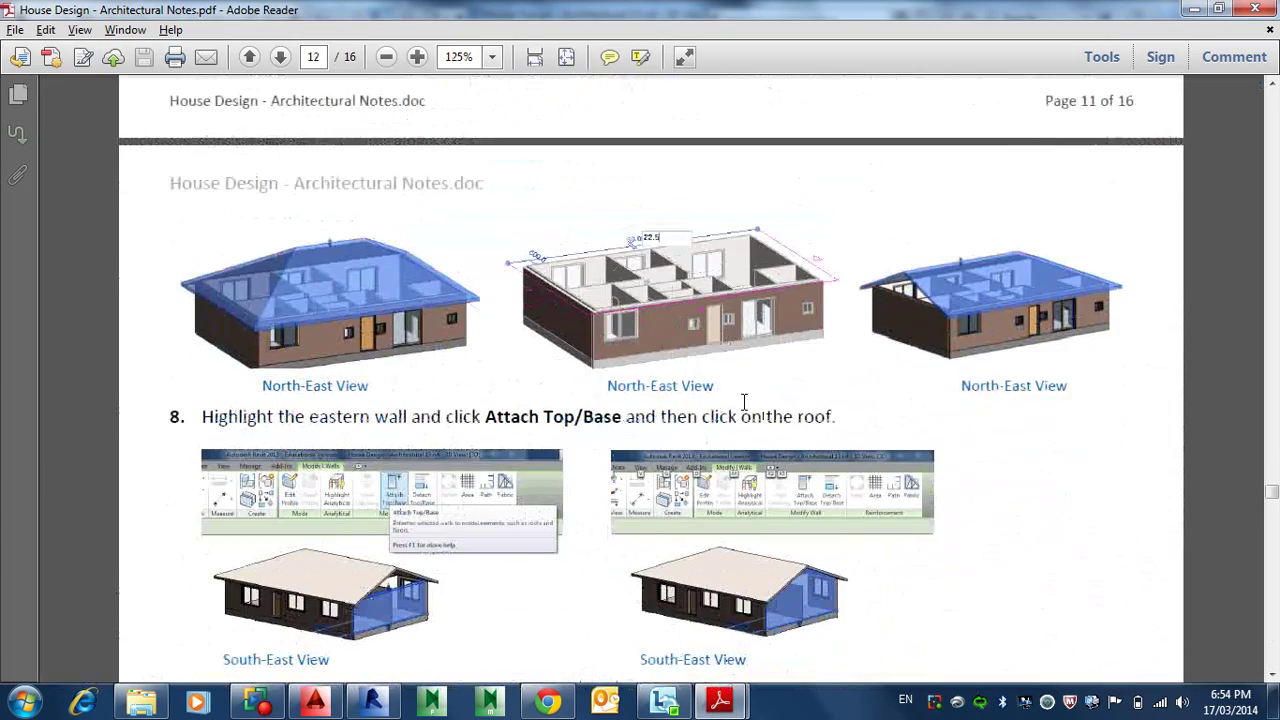
ctrl+scroll(743, 408, up, 3)
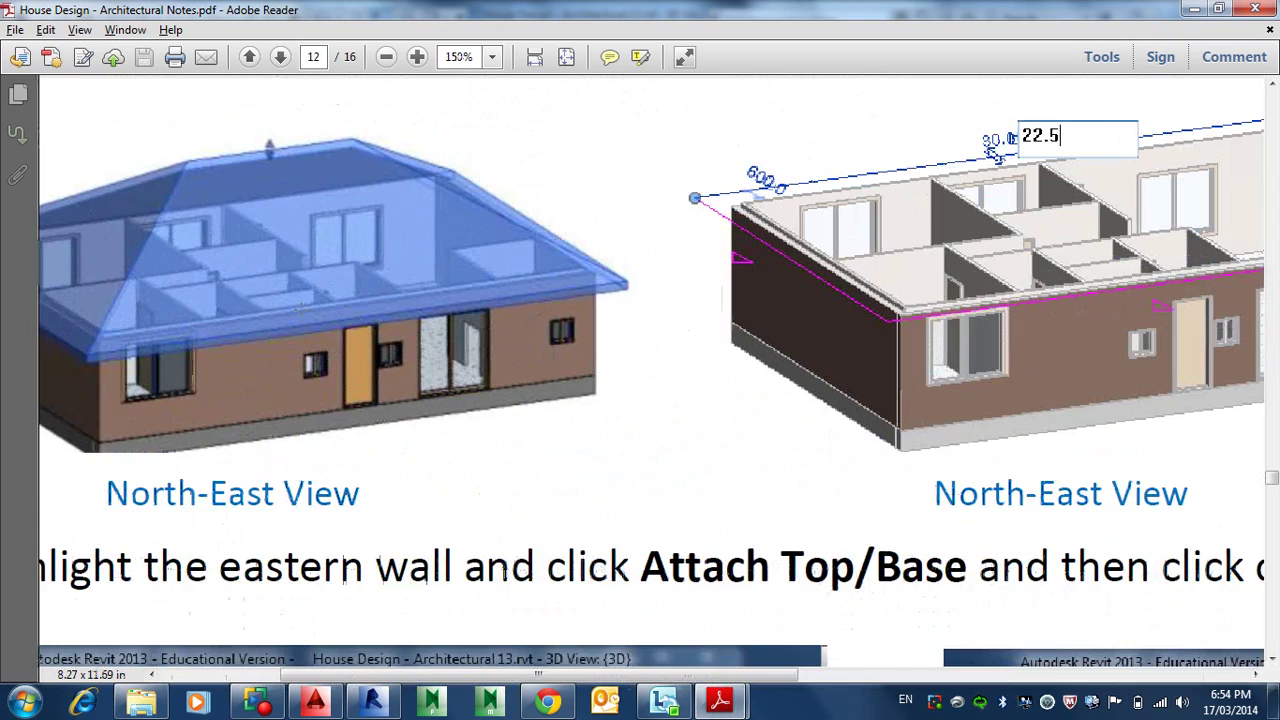
scroll(946, 363, down, 3)
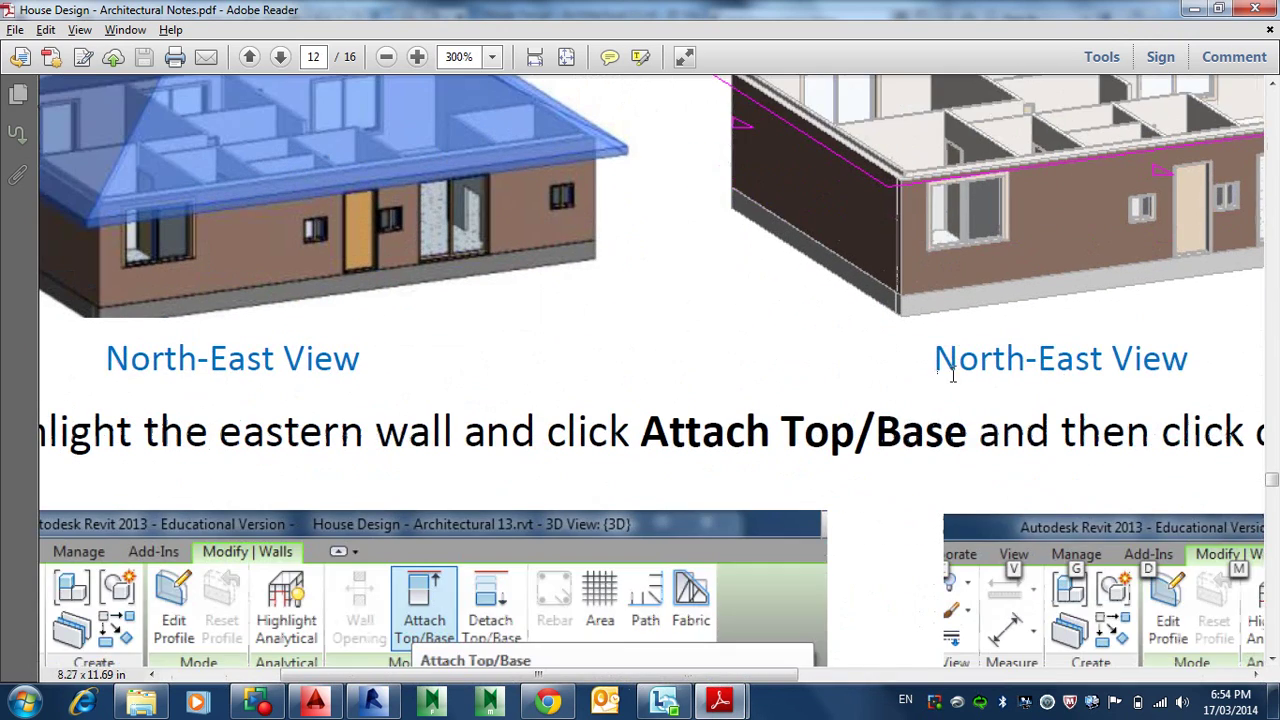
scroll(960, 403, up, 6)
ctrl+scroll(300, 382, down, 3)
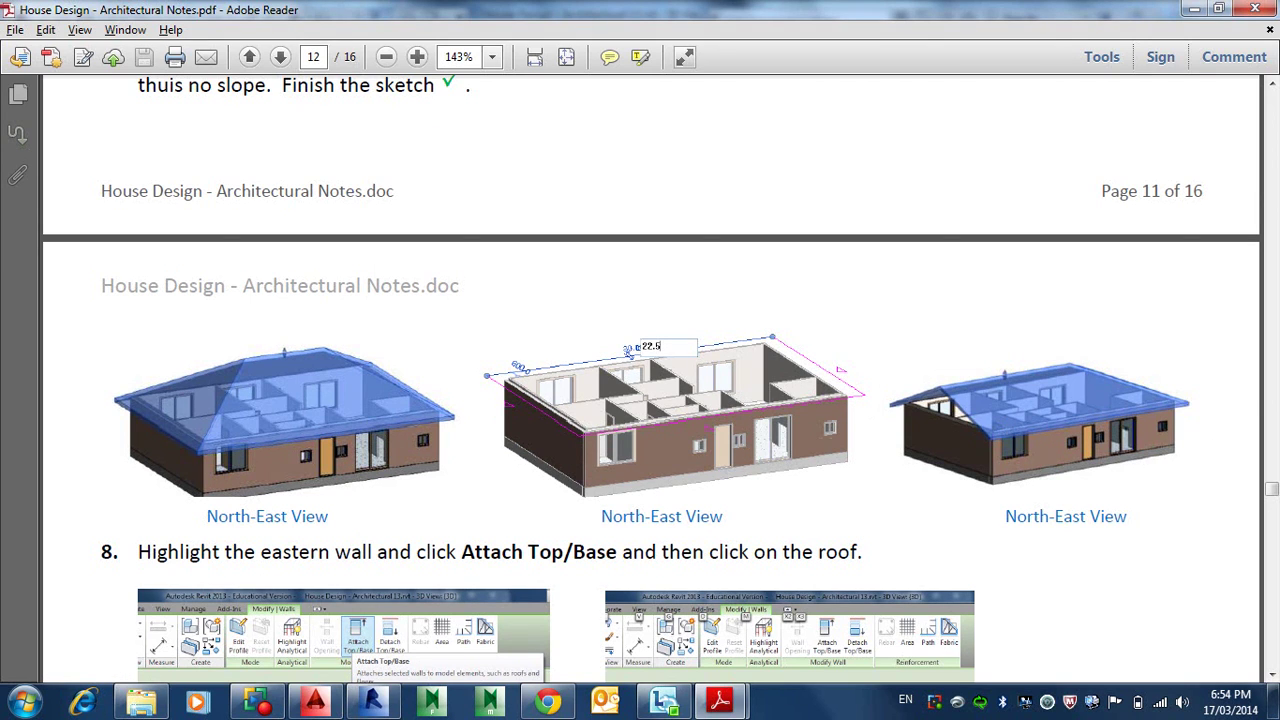
key(alt+Tab)
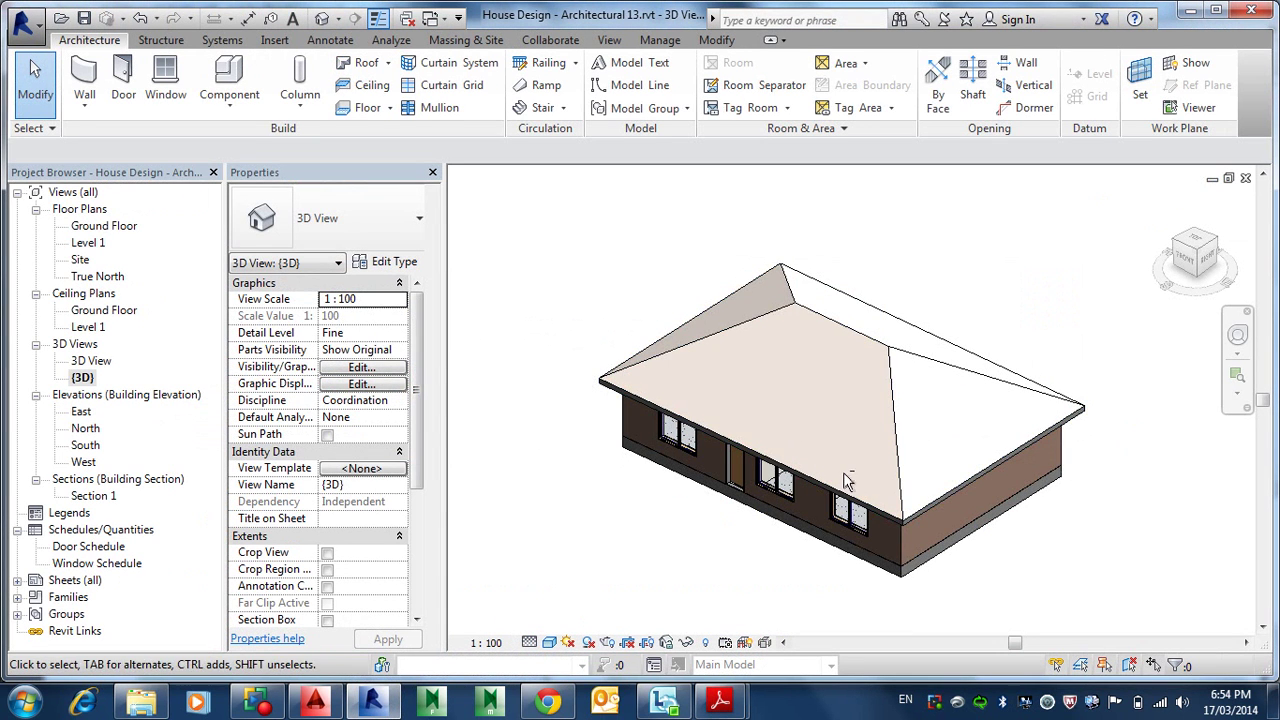
- Orbit to the house's other side, show it in Consistent Colors, and select the roof
shift+middle_drag(858, 487, 597, 414)
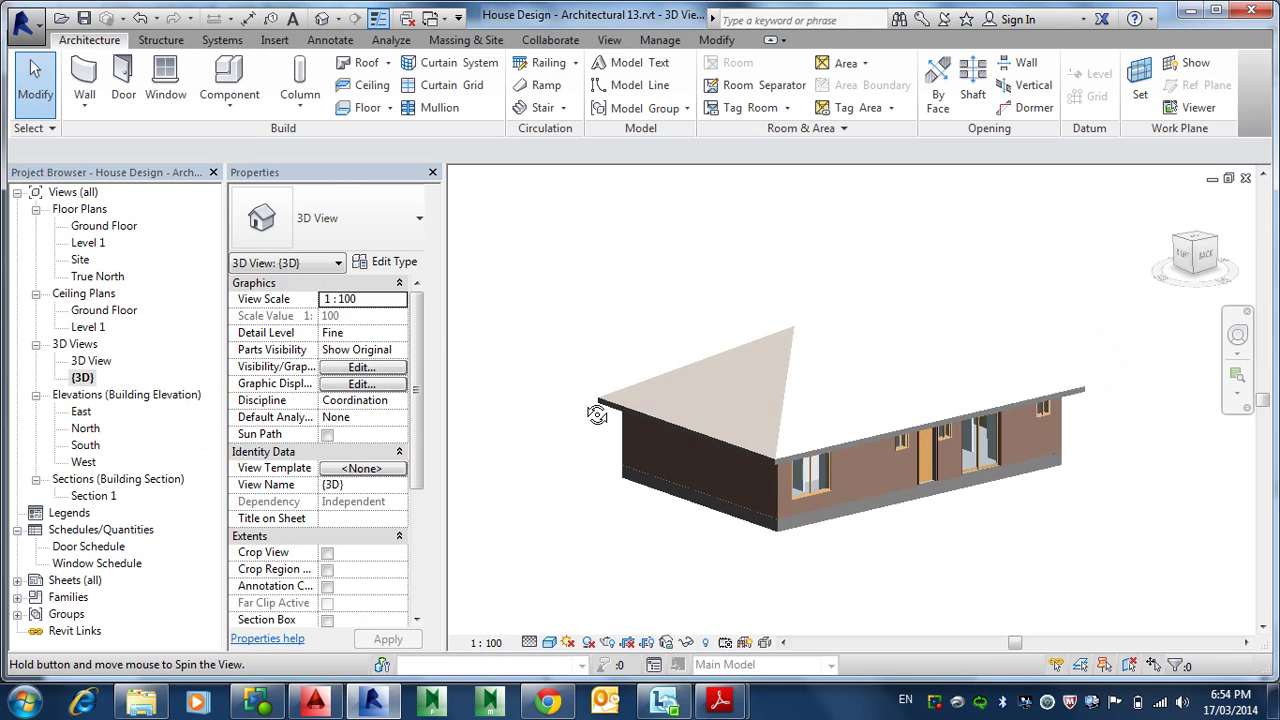
click(551, 643)
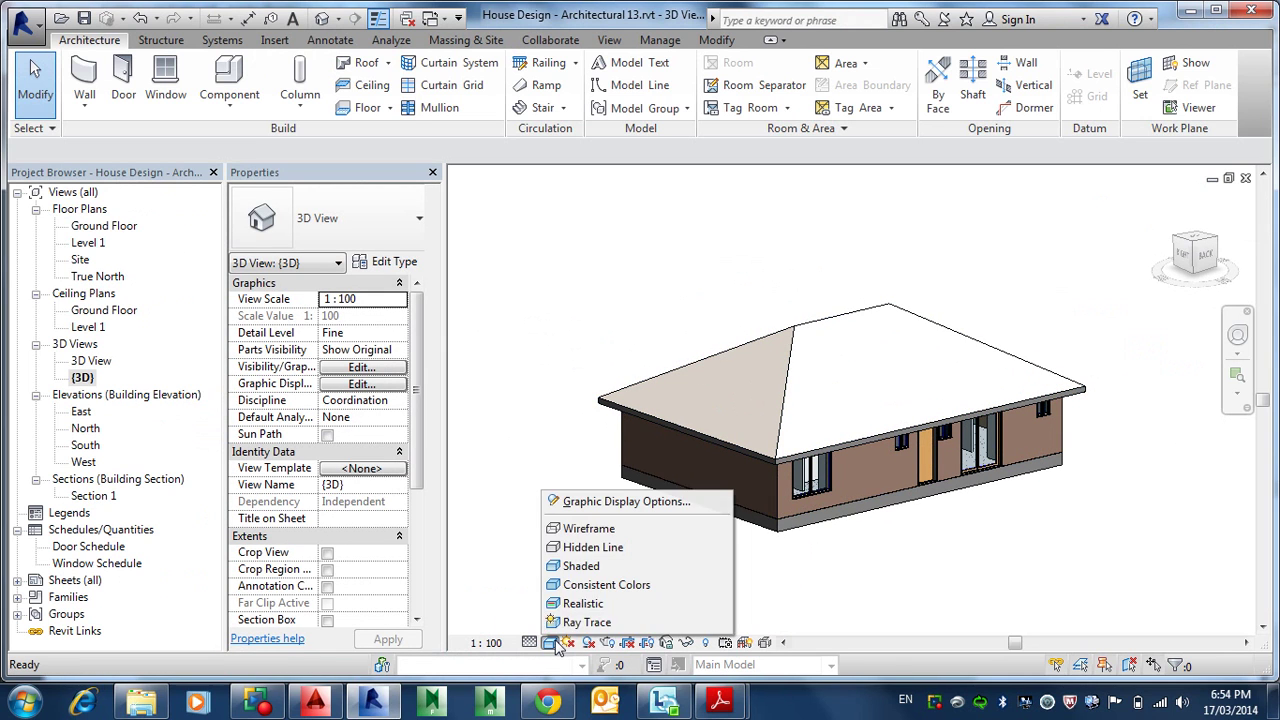
click(622, 584)
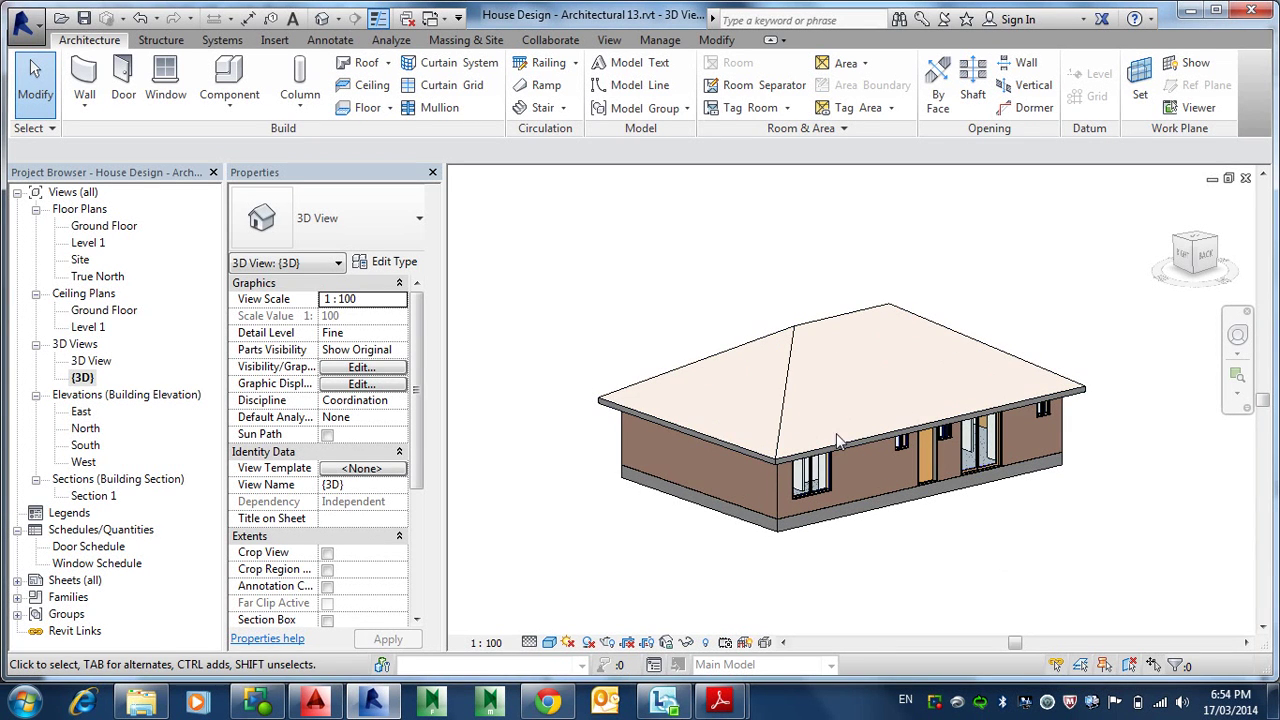
click(779, 430)
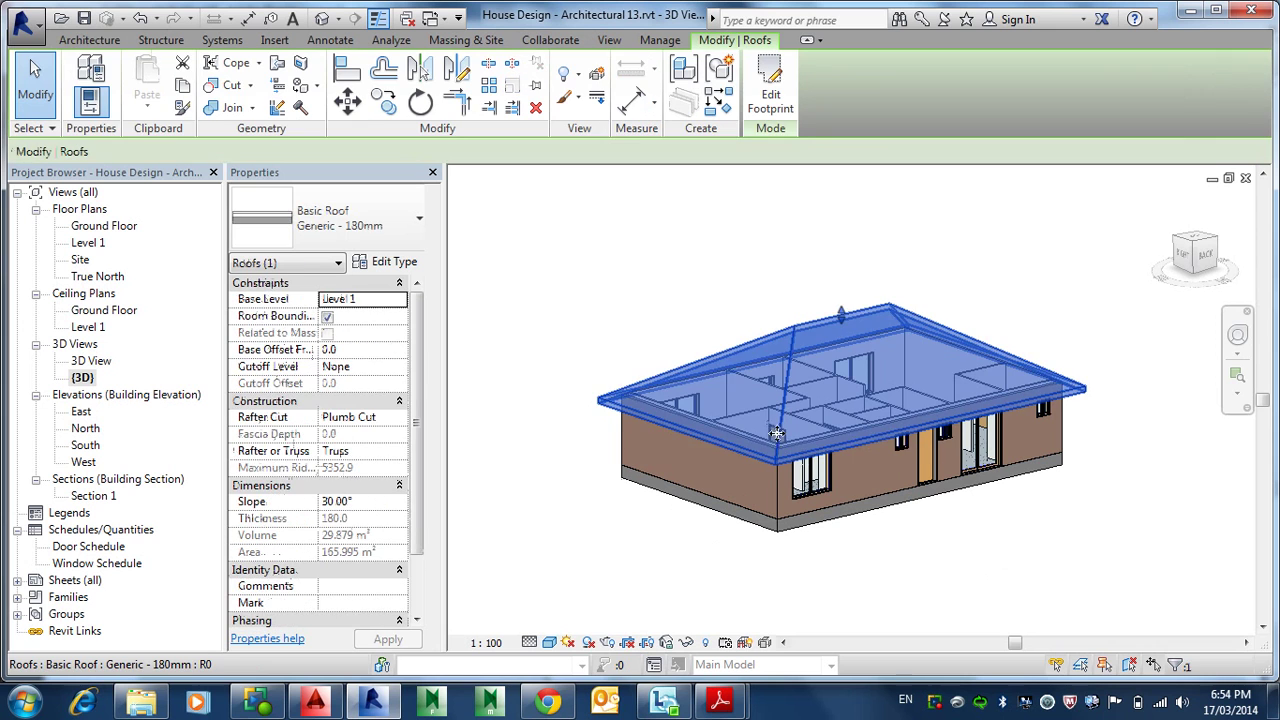
- Untick Defines Slope on the roof's left footprint edge to form a gable, then reopen the footprint sketch
click(772, 75)
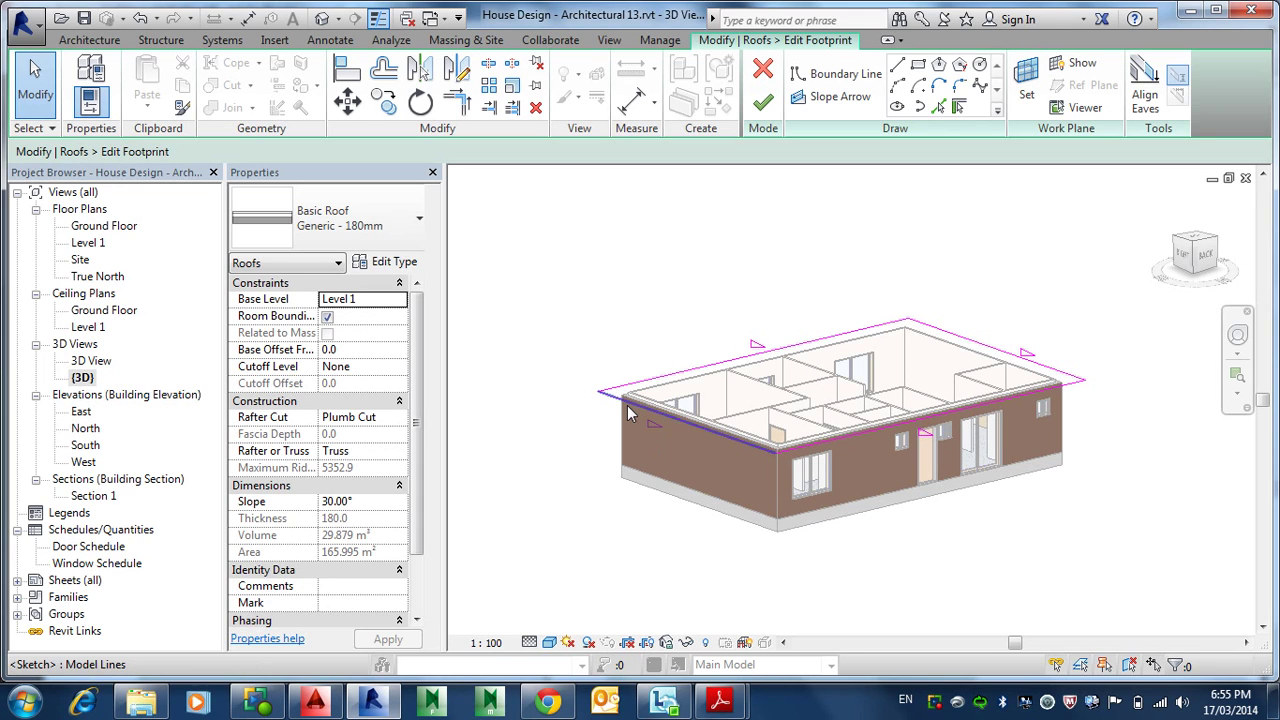
click(651, 443)
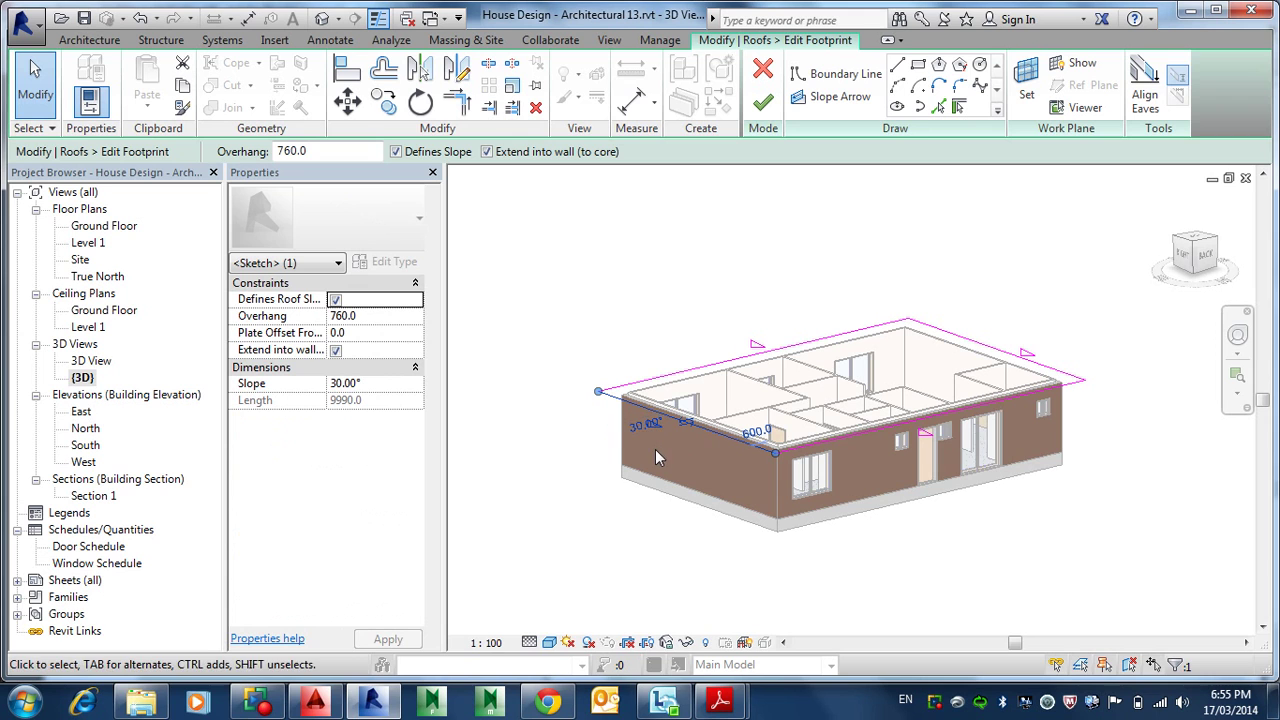
click(396, 152)
click(763, 104)
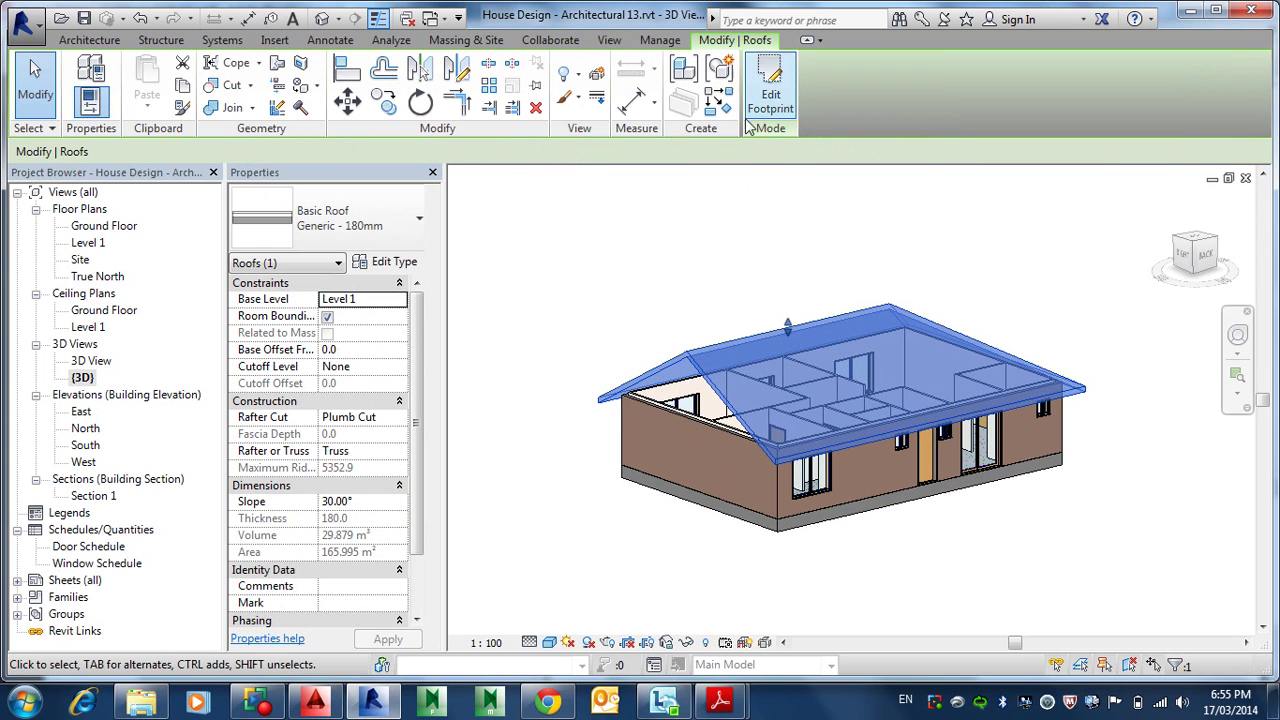
click(770, 95)
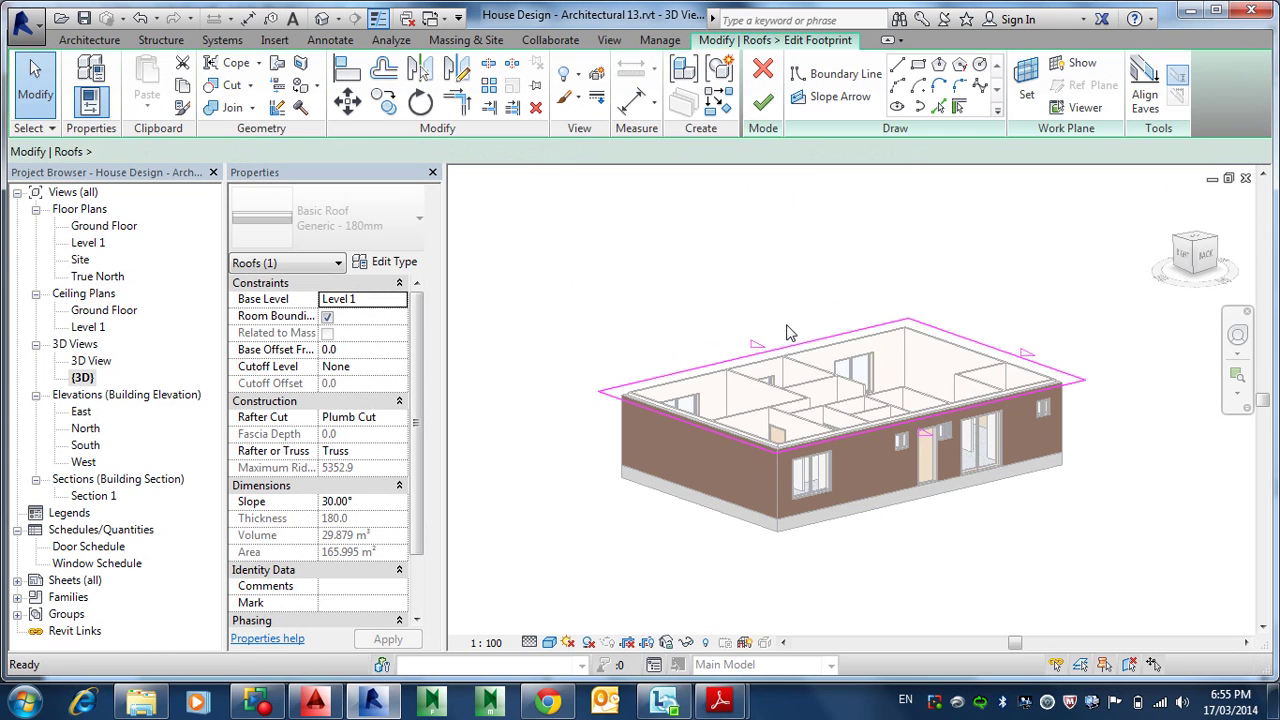
- Select the sloped footprint edges and try editing their slope in Properties
click(745, 365)
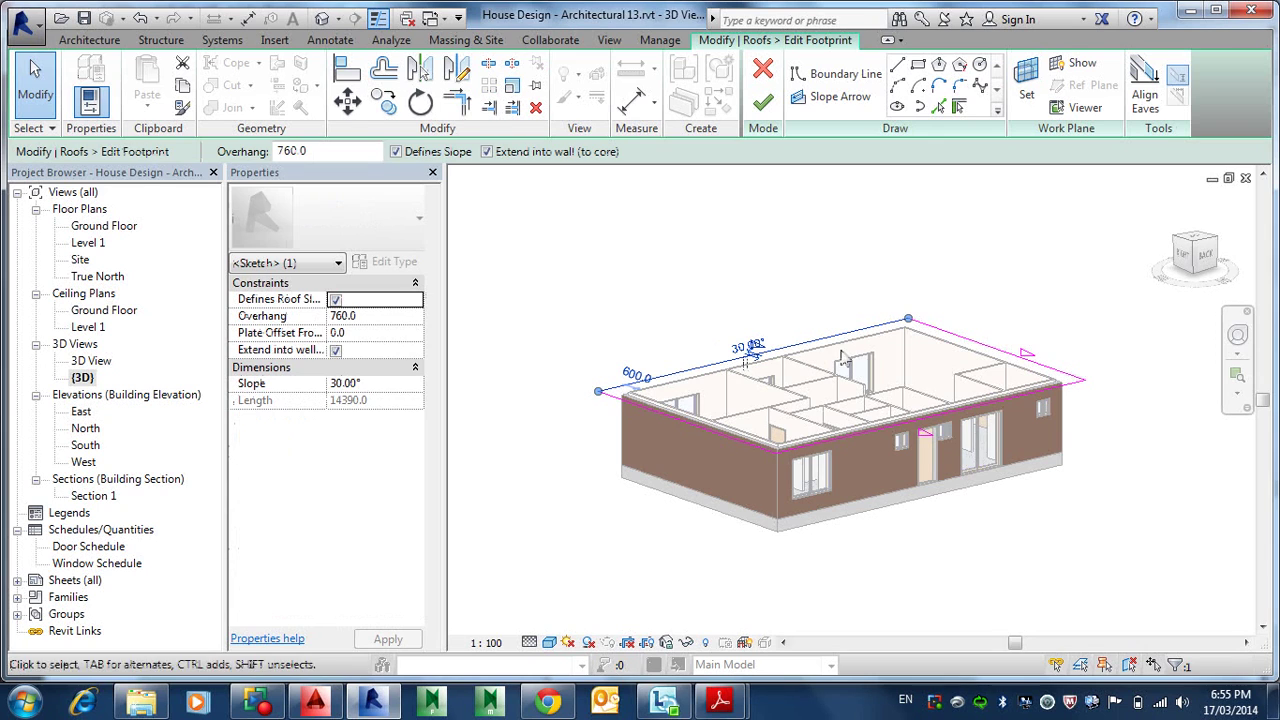
ctrl+click(975, 340)
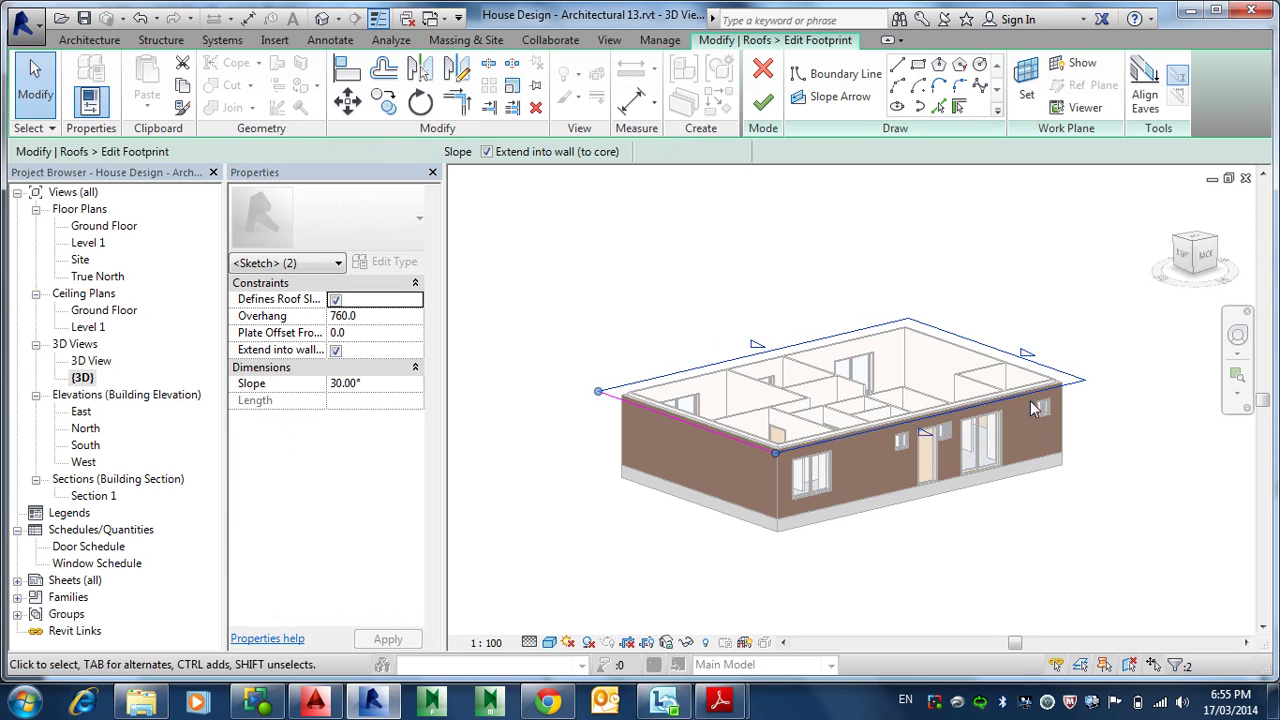
ctrl+click(815, 381)
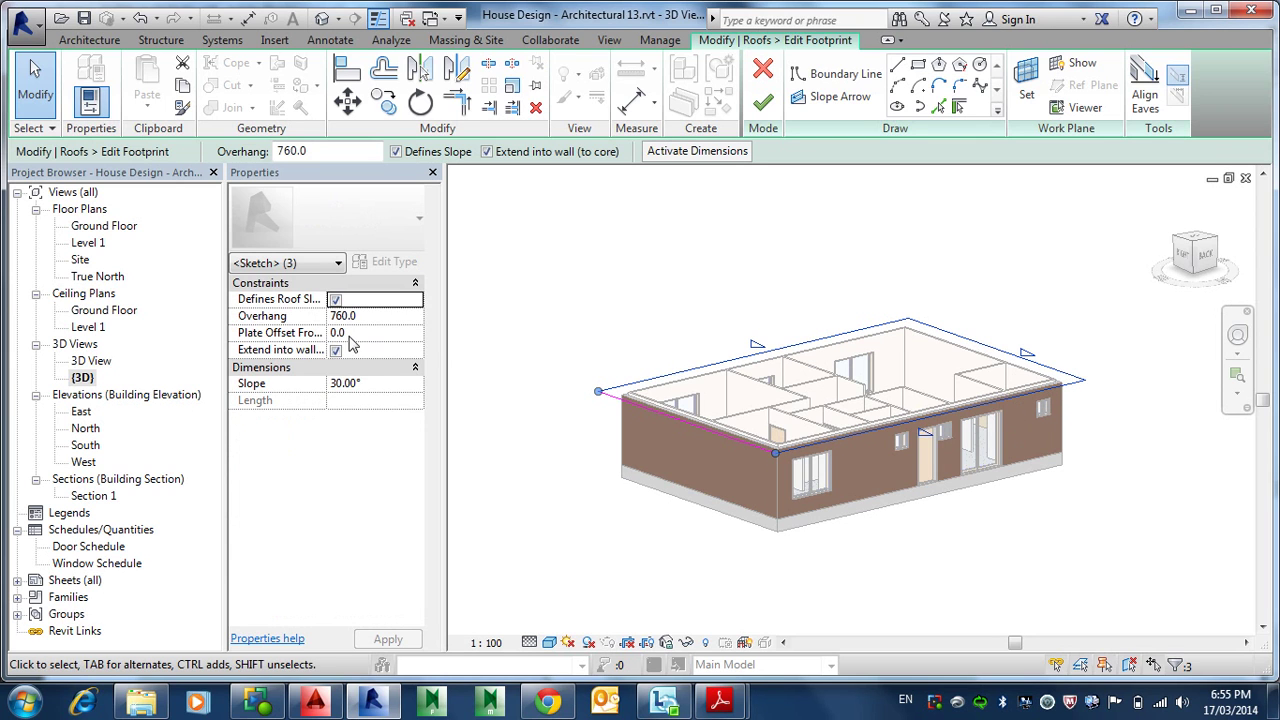
click(375, 385)
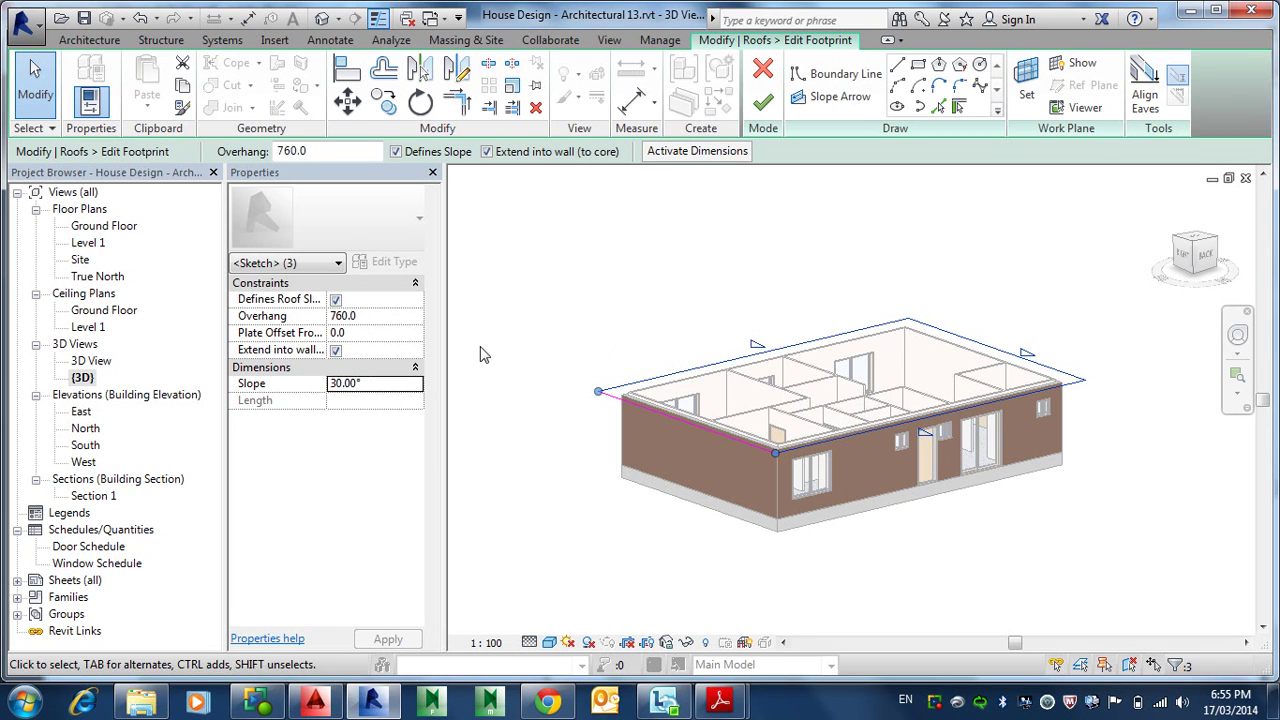
click(752, 358)
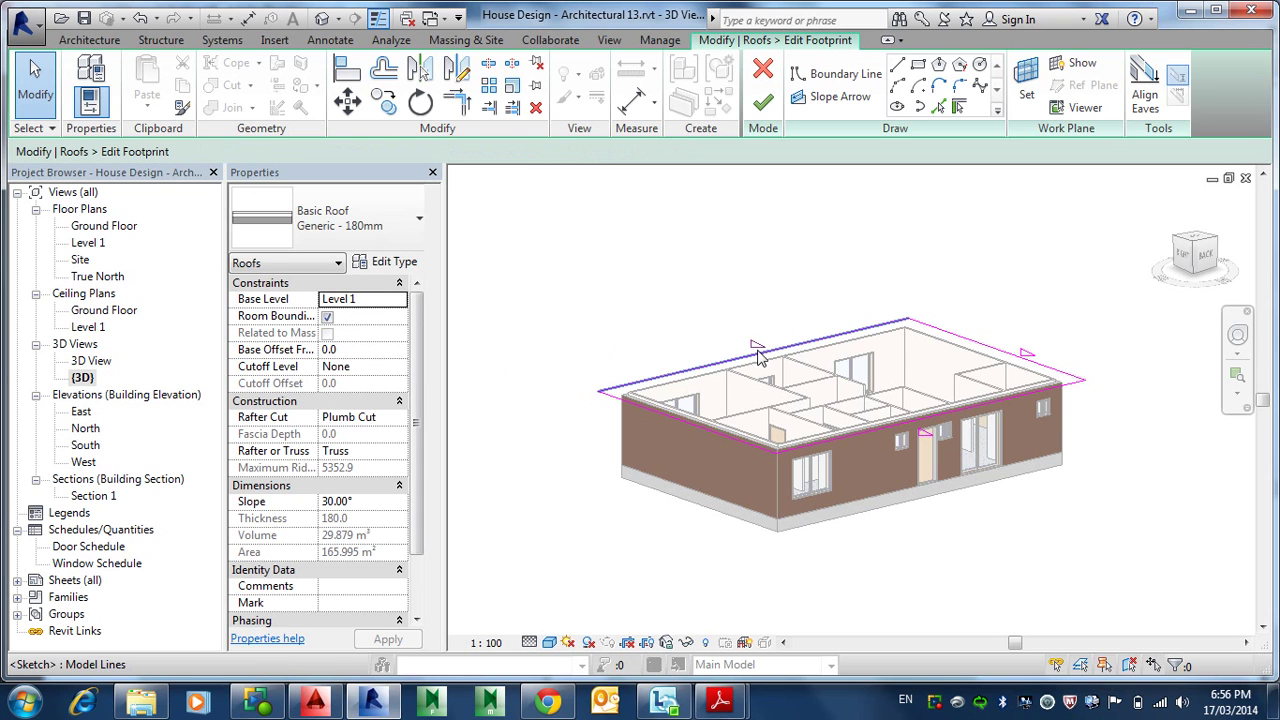
click(672, 372)
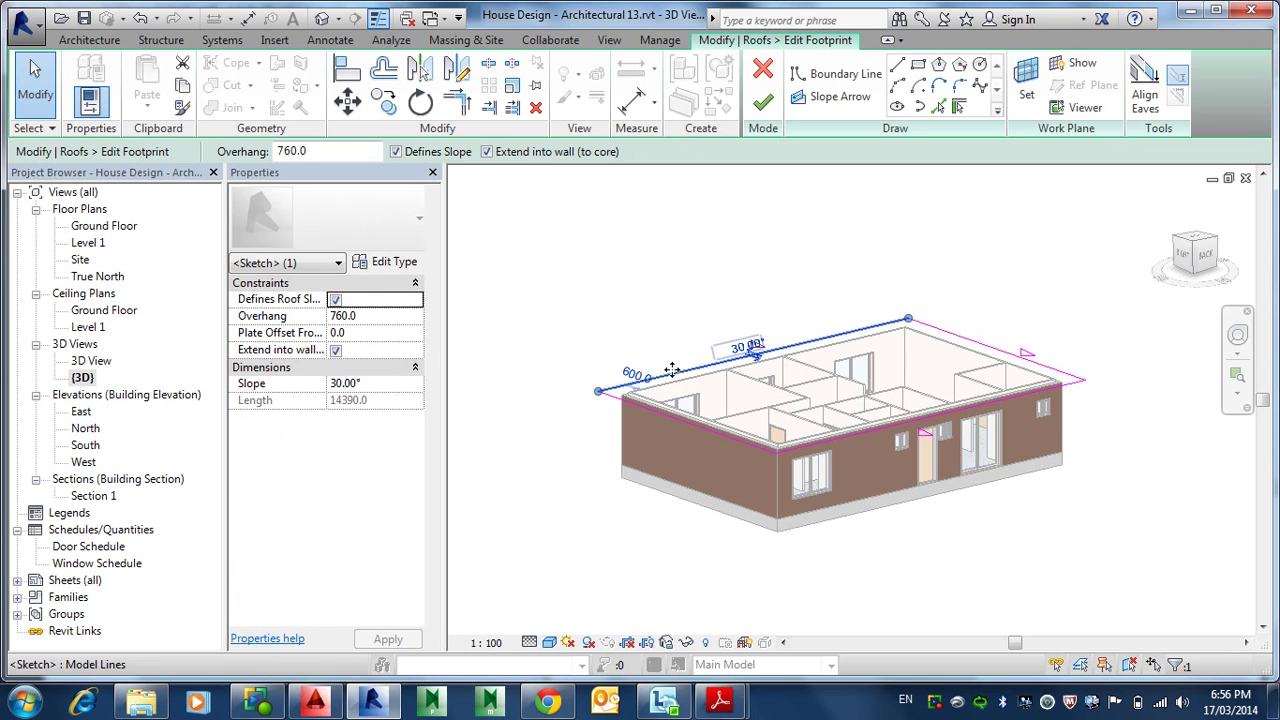
click(747, 346)
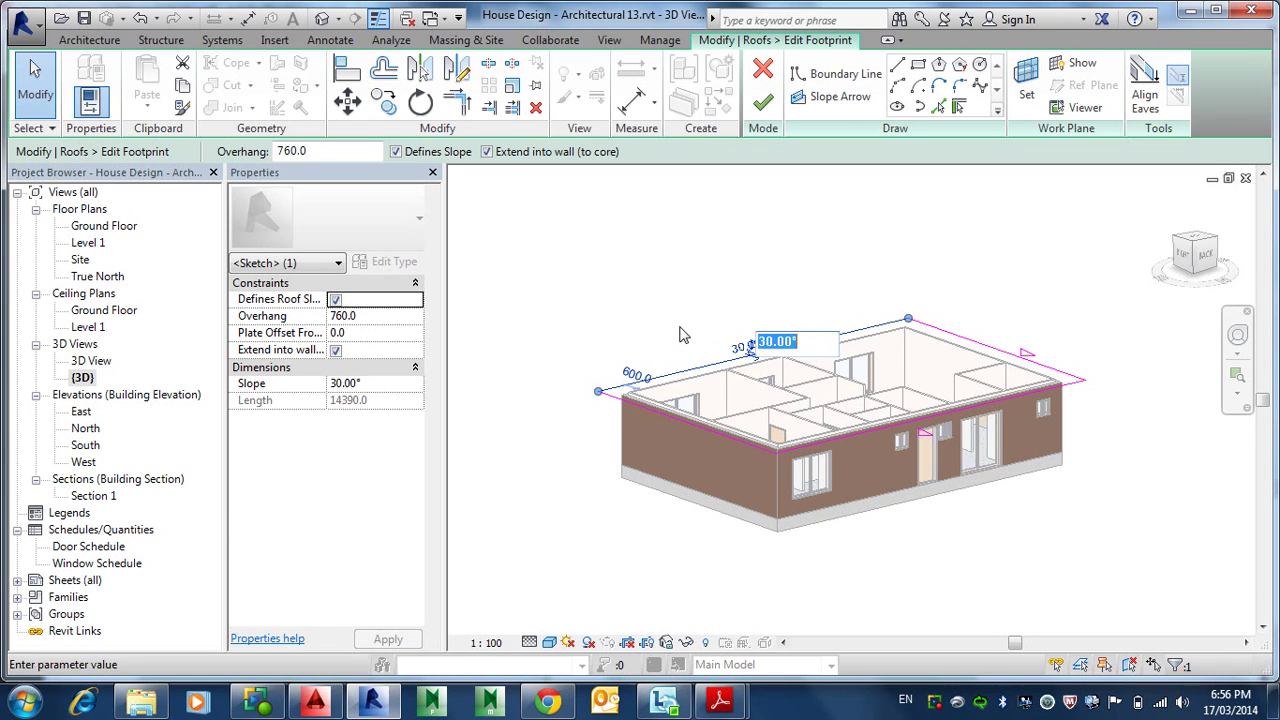
key(Escape)
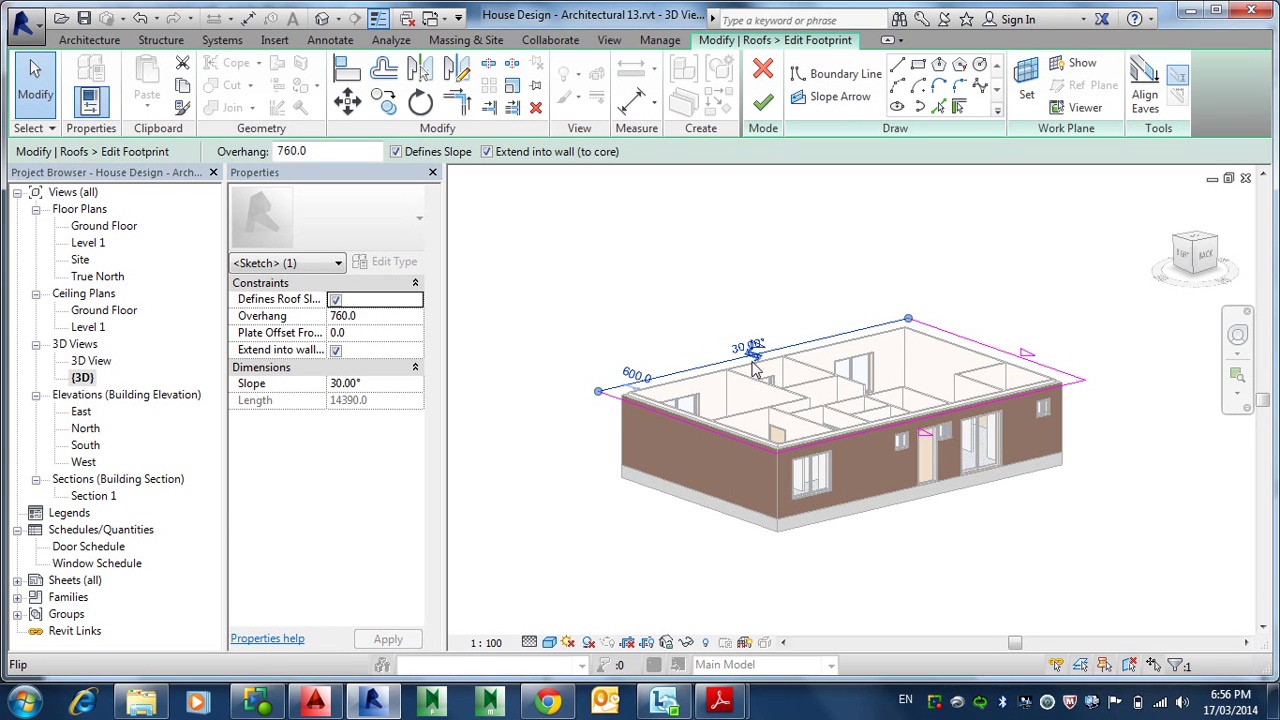
- Give the three sloped edges a 22.50° slope and finish the roof sketch
click(948, 336)
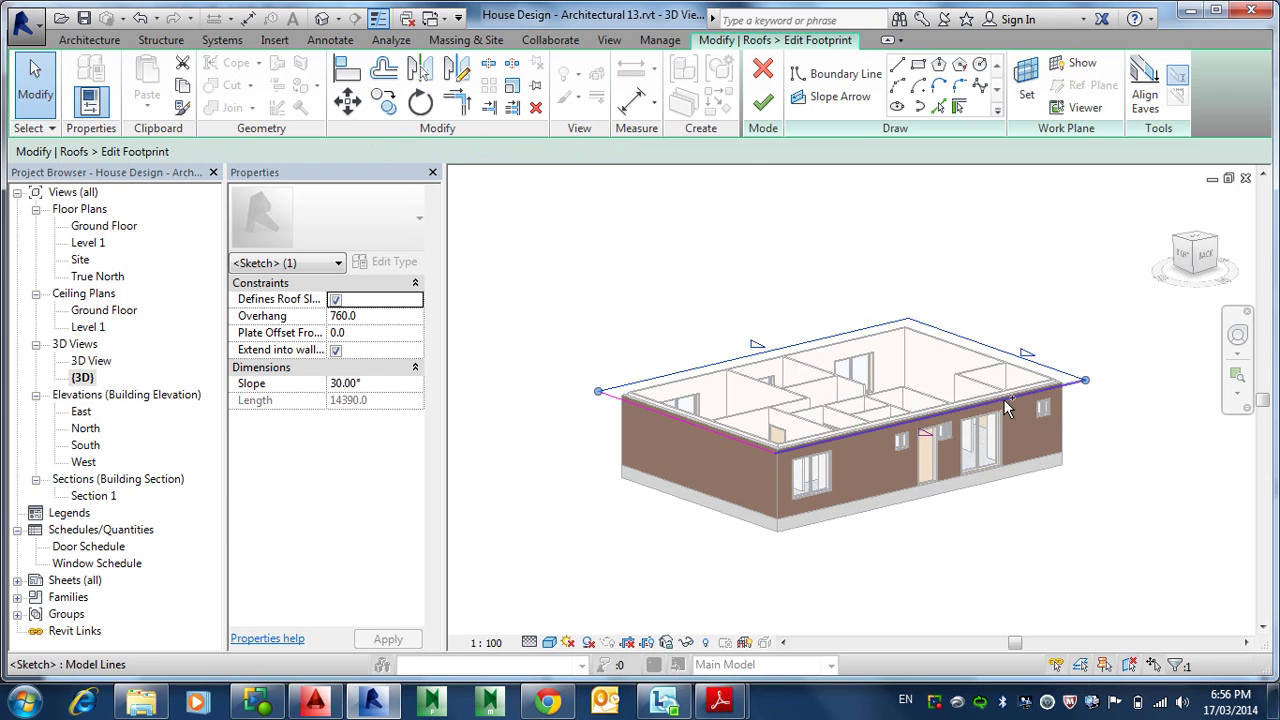
ctrl+click(1032, 395)
ctrl+click(1032, 395)
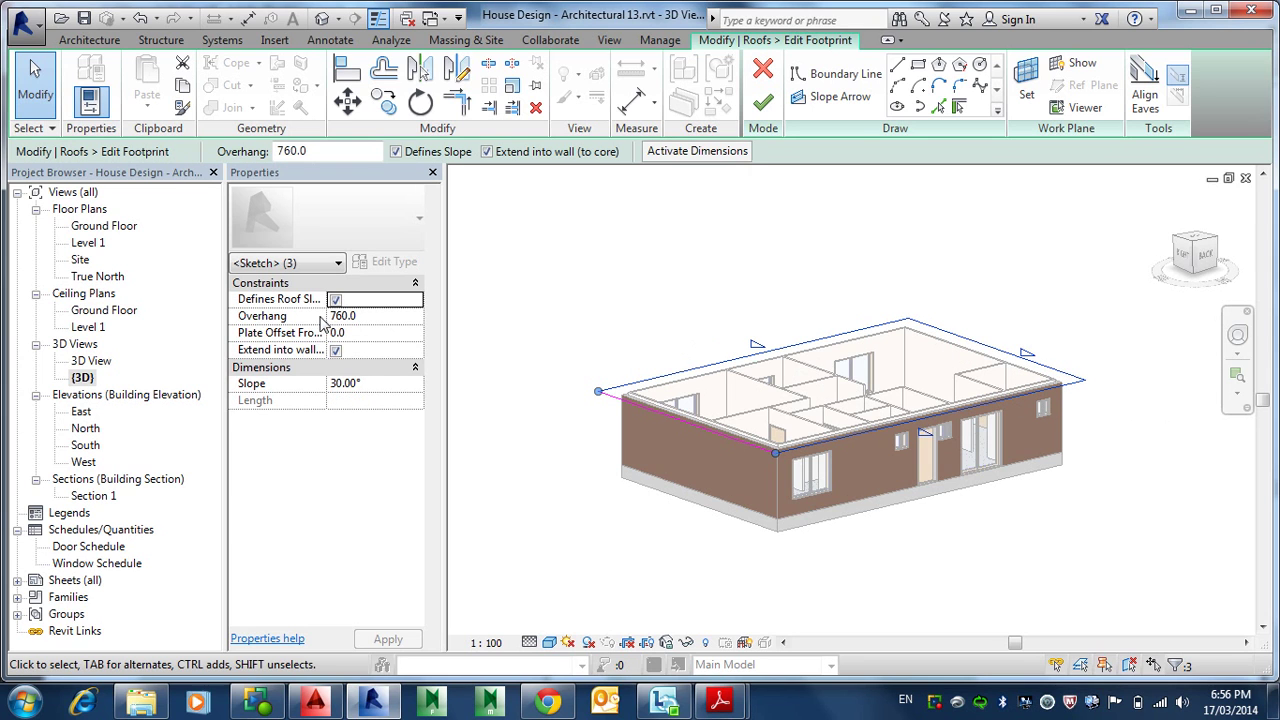
click(375, 383)
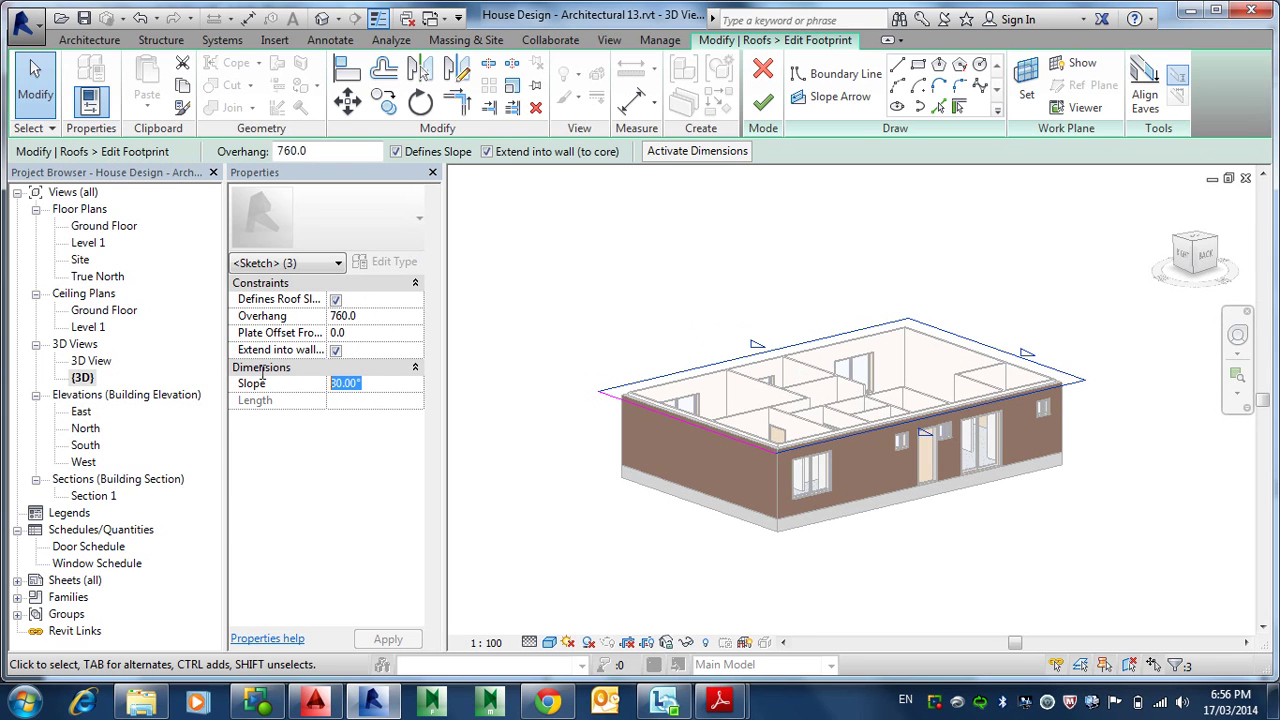
text(22.50)
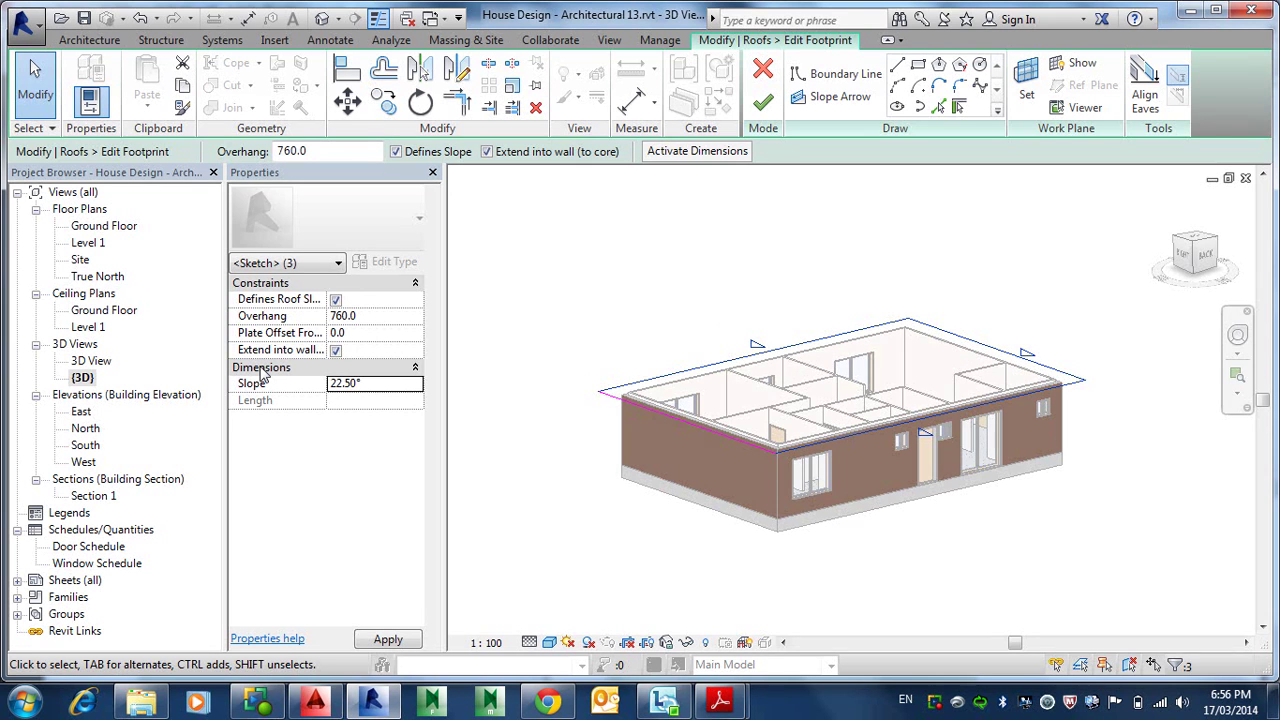
click(763, 104)
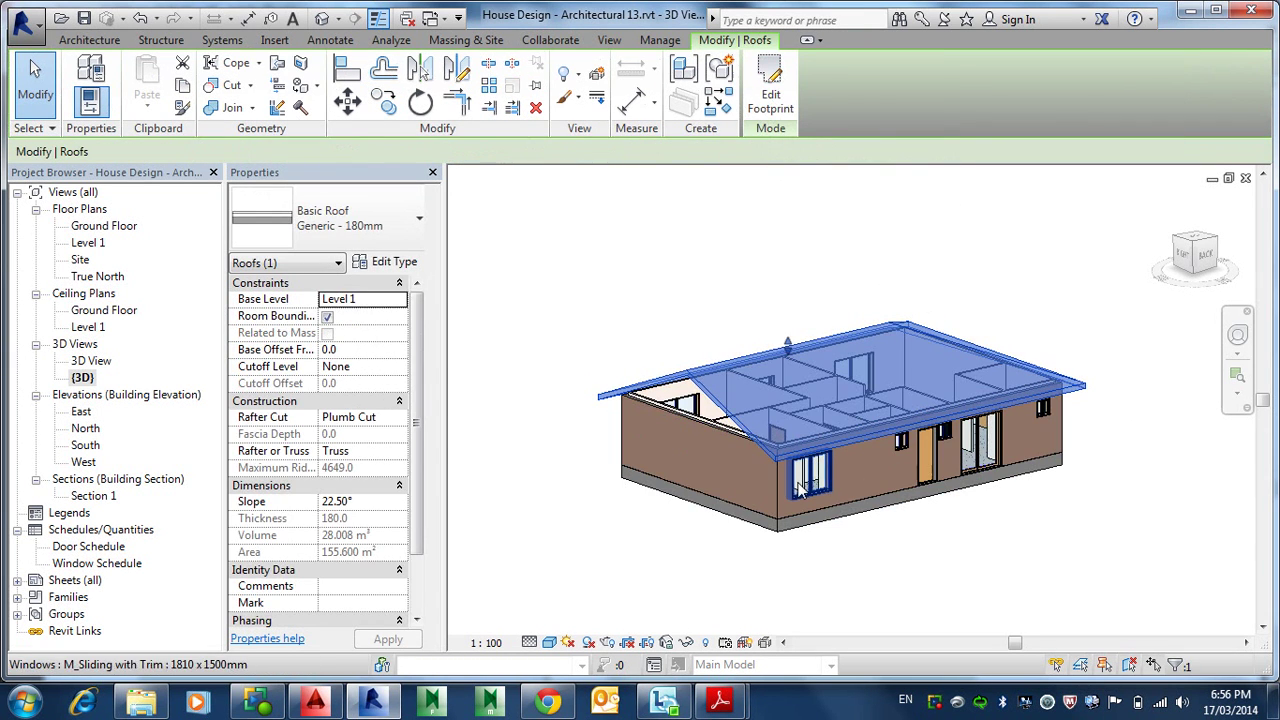
click(812, 270)
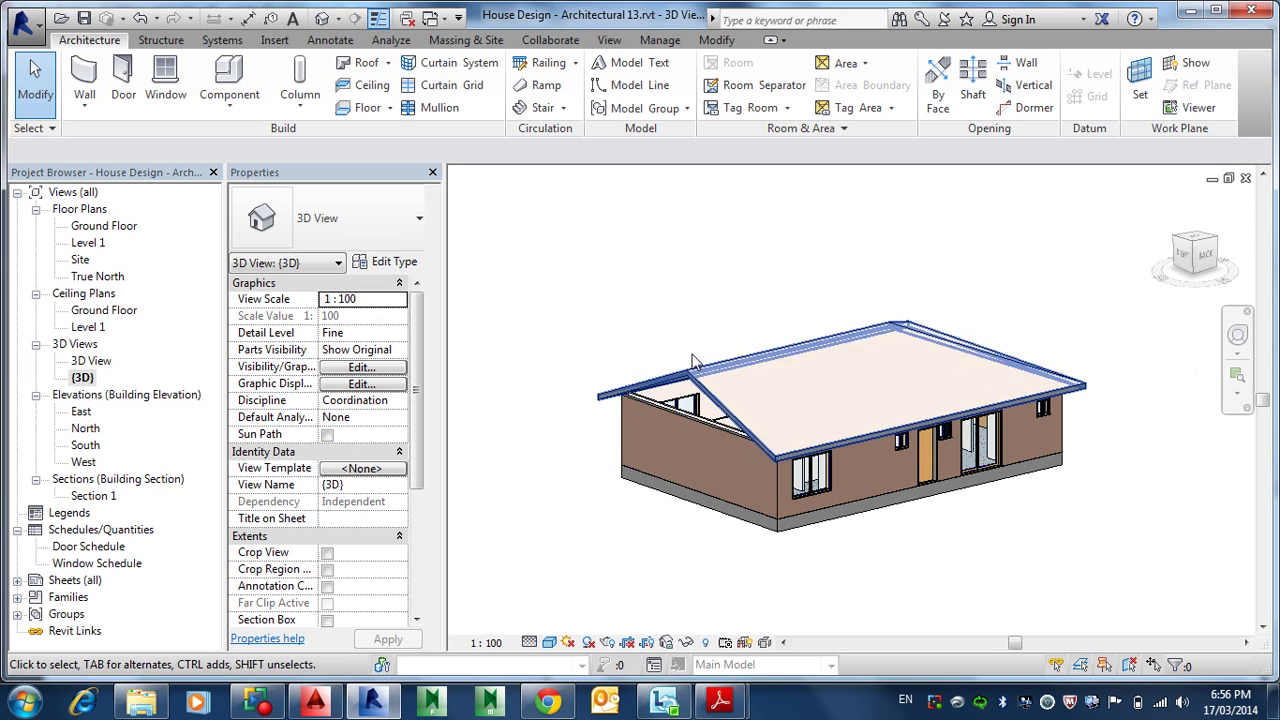
- Attach the top of the left gable-end wall to the roof so it fills the gable
shift+middle_drag(890, 322, 914, 286)
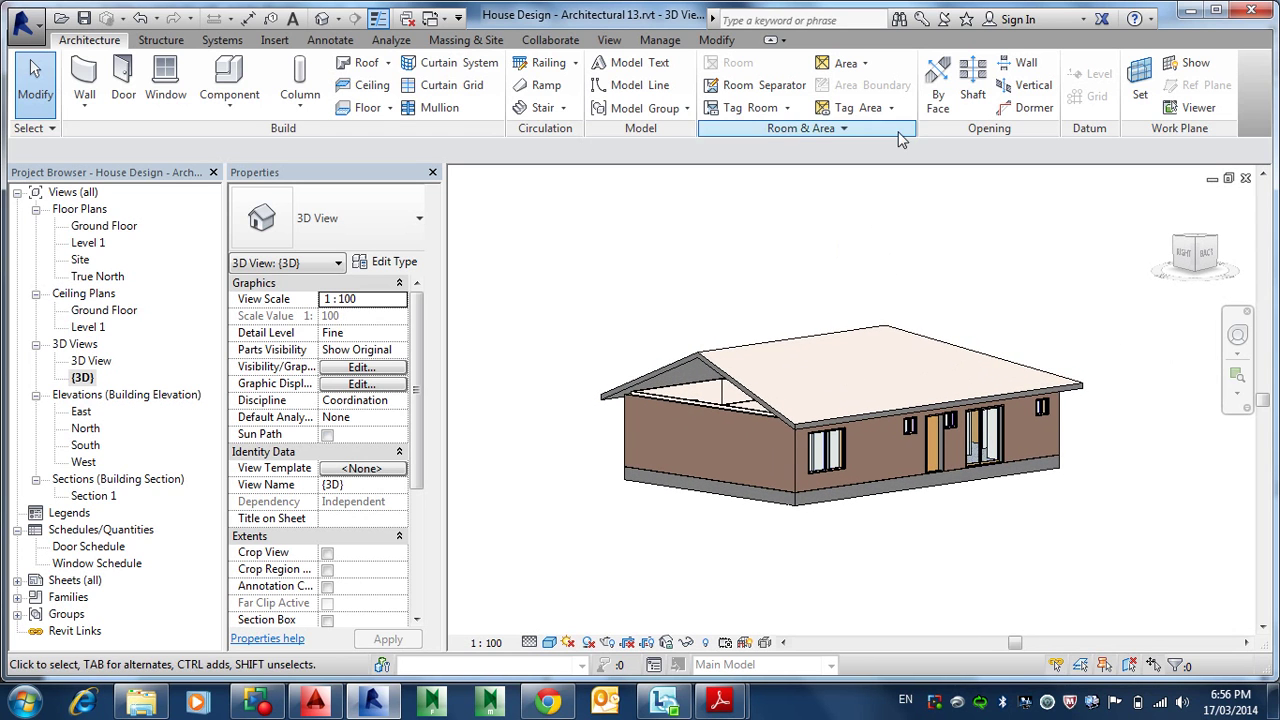
click(686, 412)
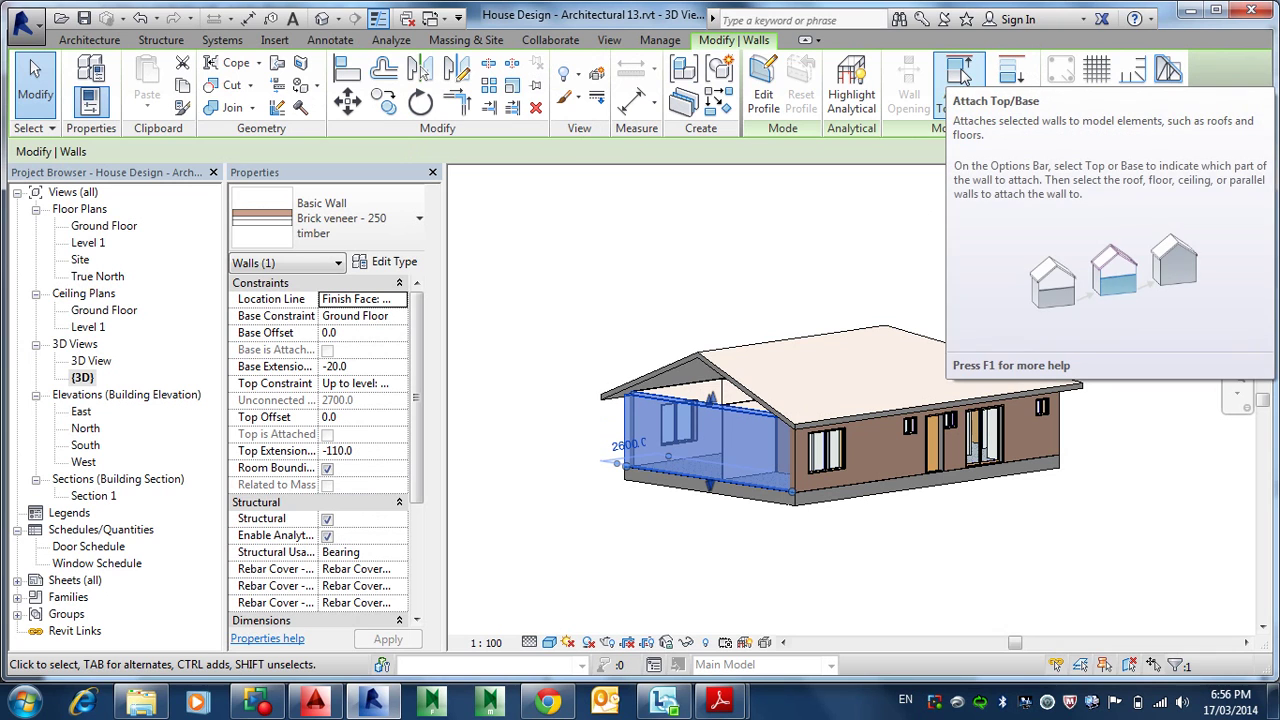
click(961, 78)
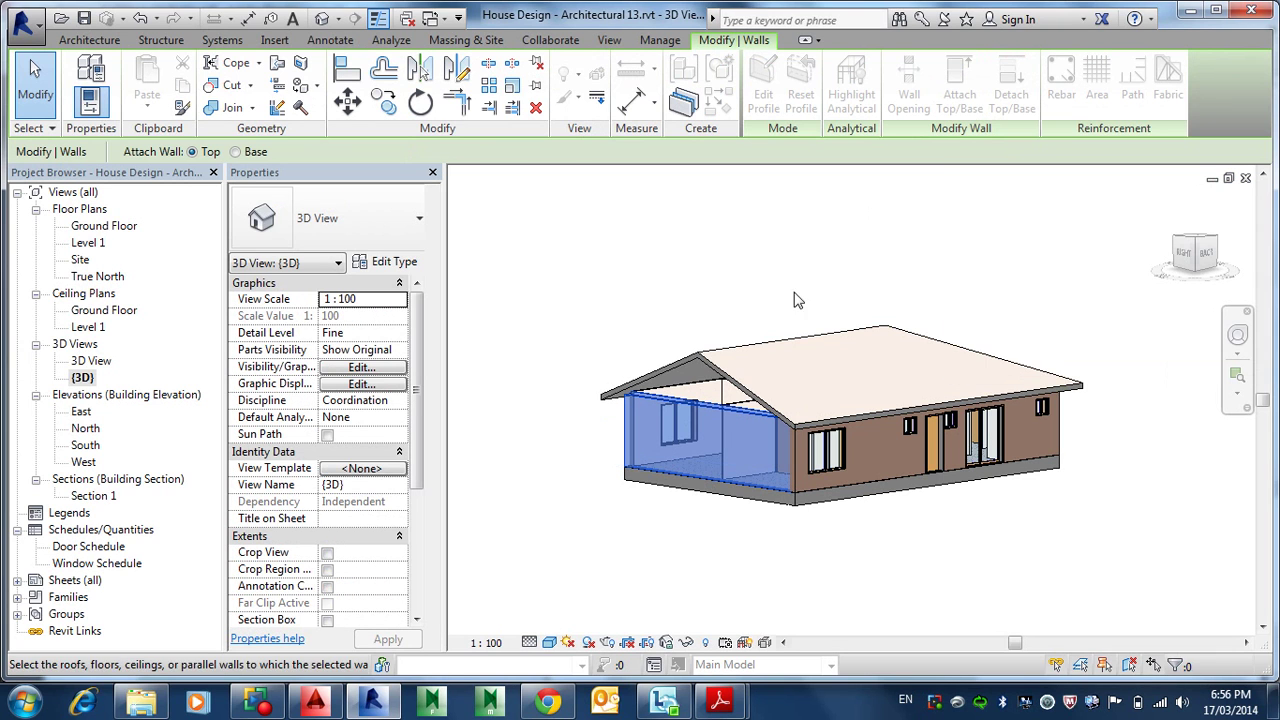
click(729, 381)
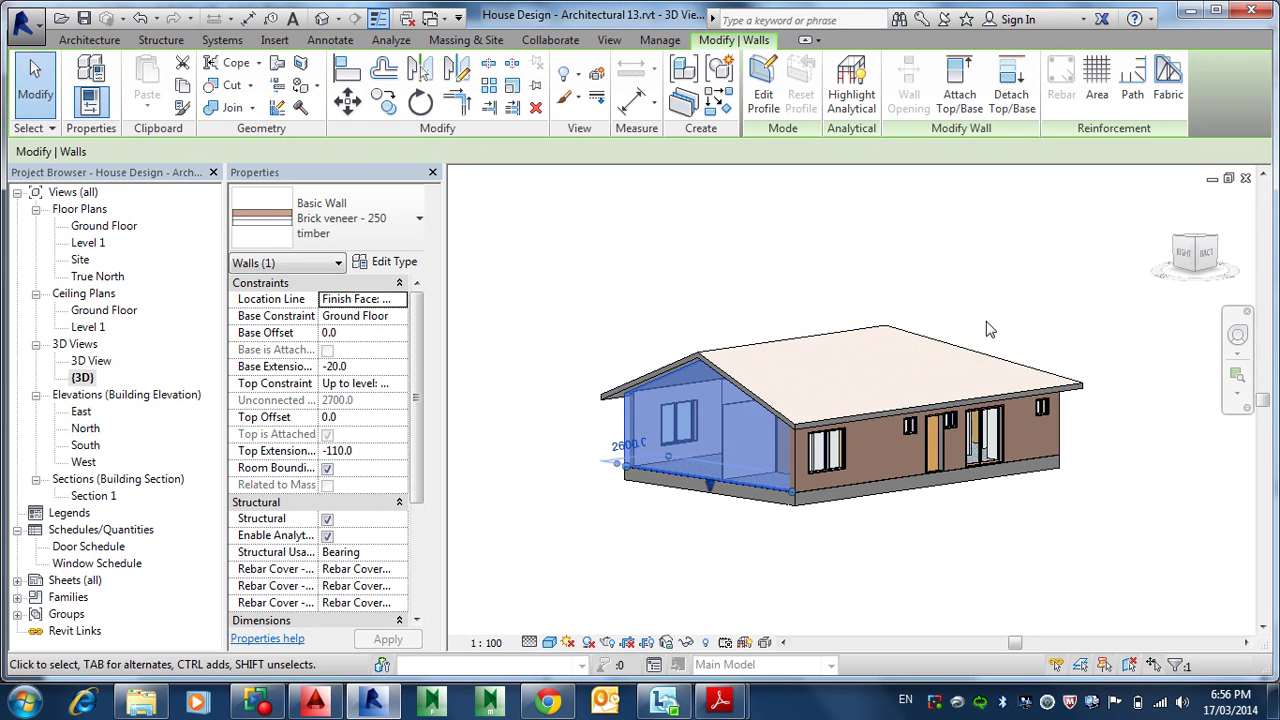
key(Escape)
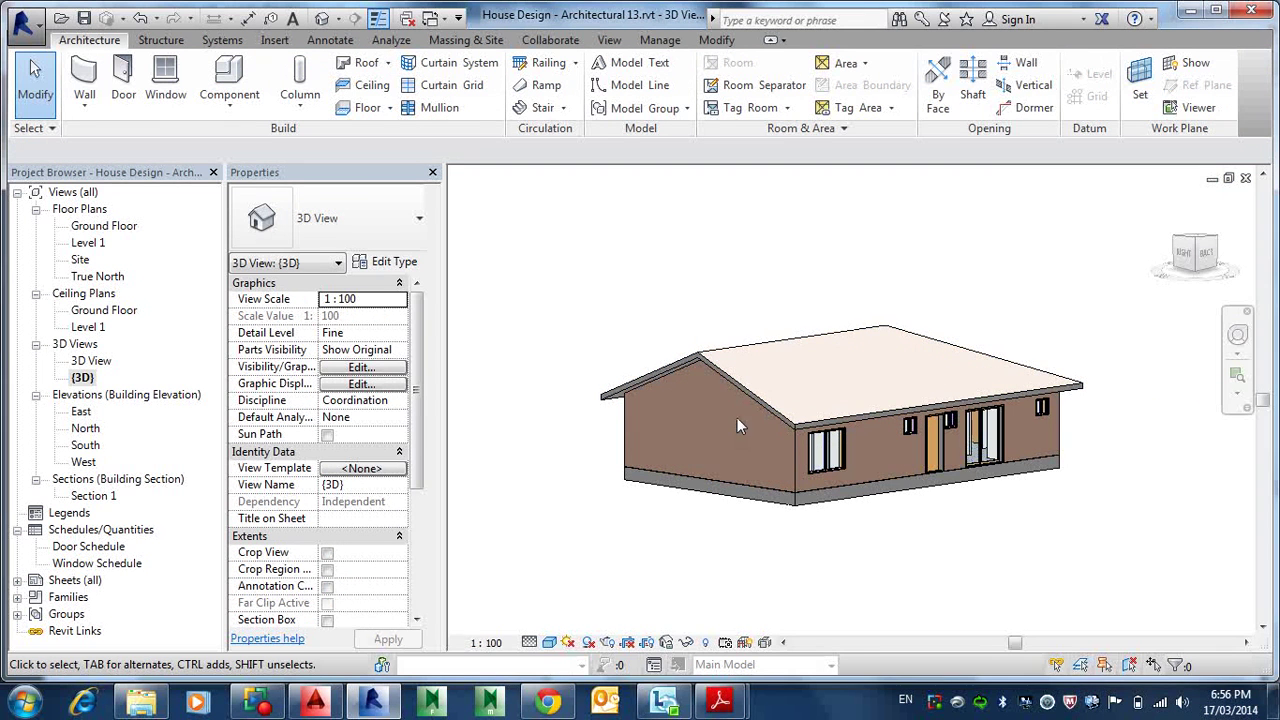
- Attach the top of the right gable-end wall to the roof
shift+middle_drag(776, 445, 905, 399)
scroll(905, 403, up, 8)
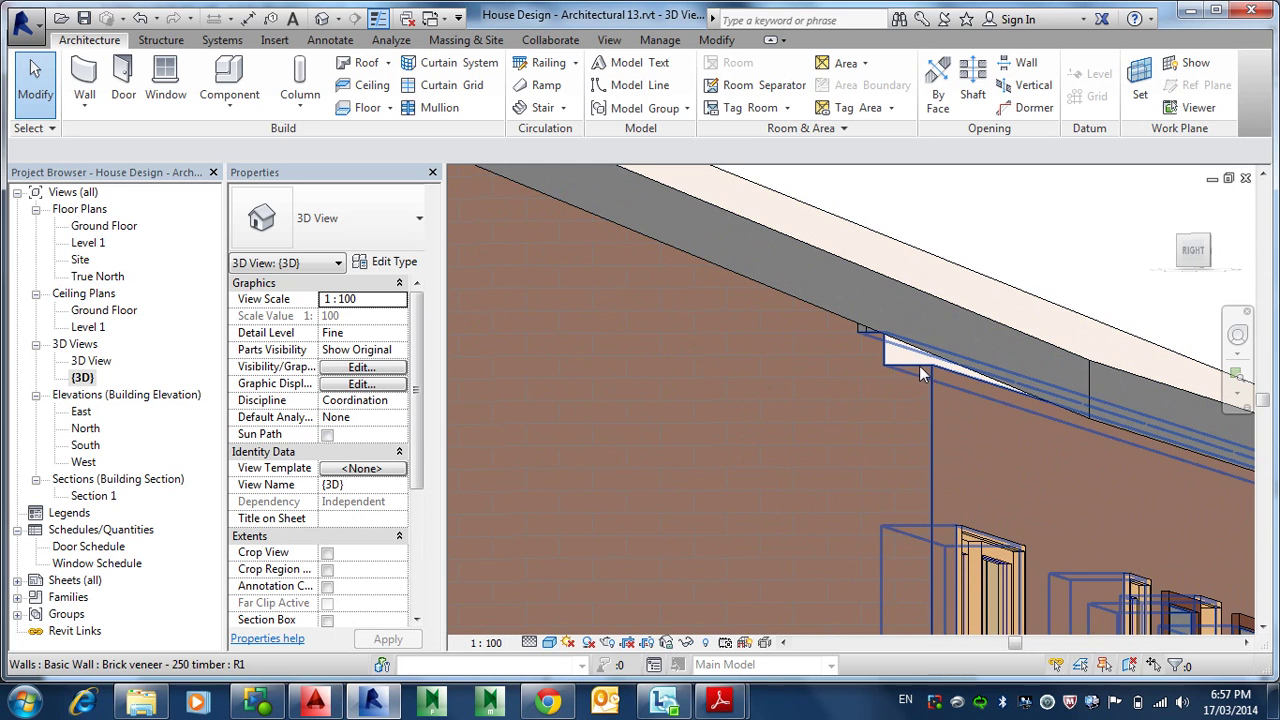
shift+middle_drag(949, 388, 948, 457)
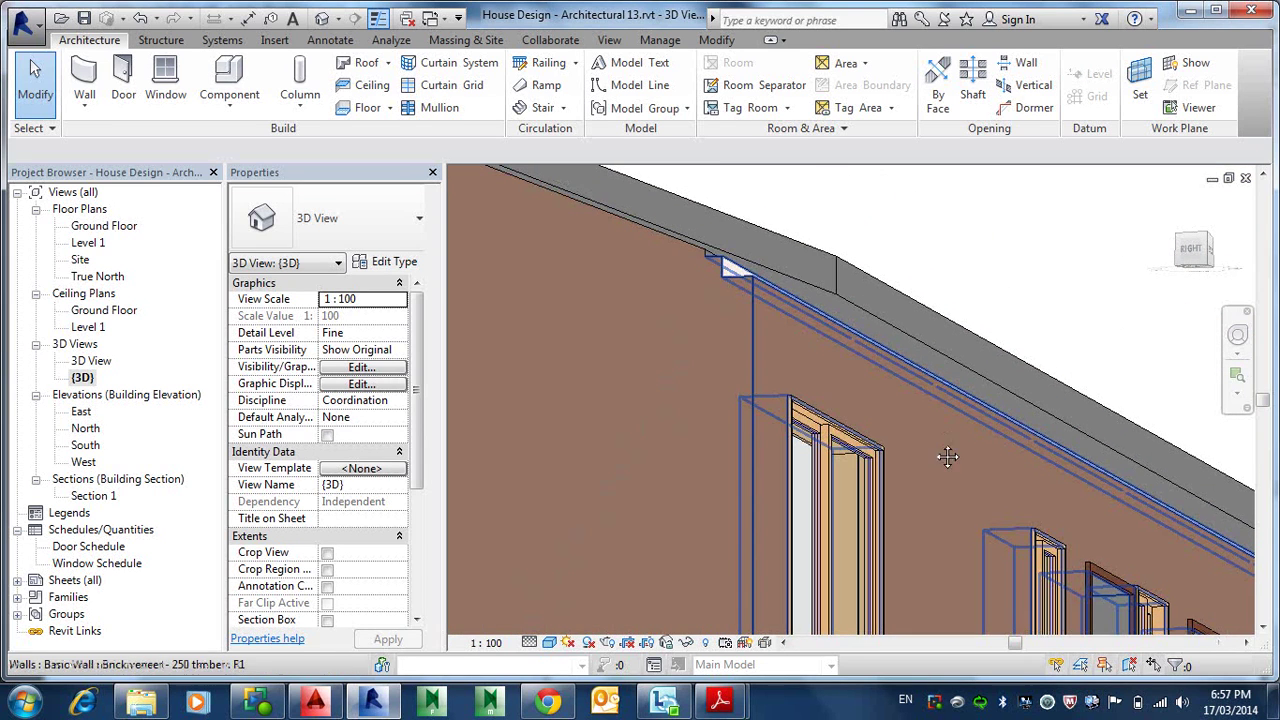
click(786, 370)
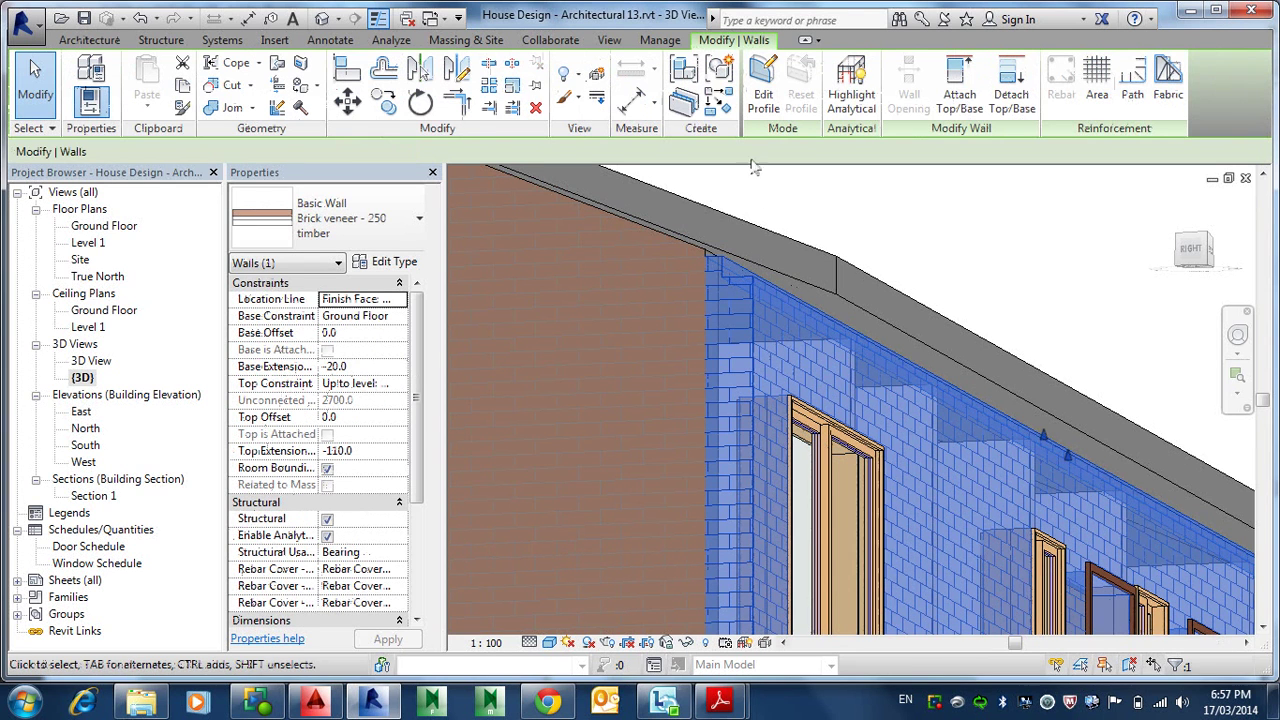
click(958, 86)
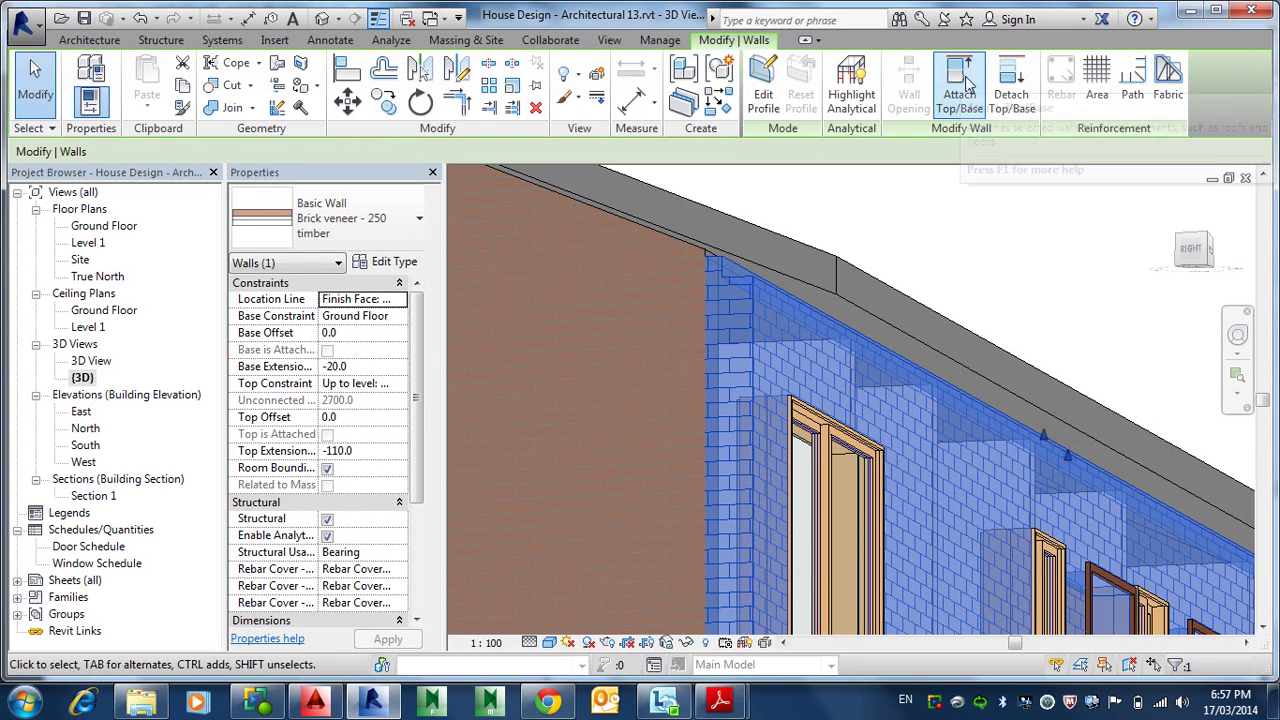
click(834, 285)
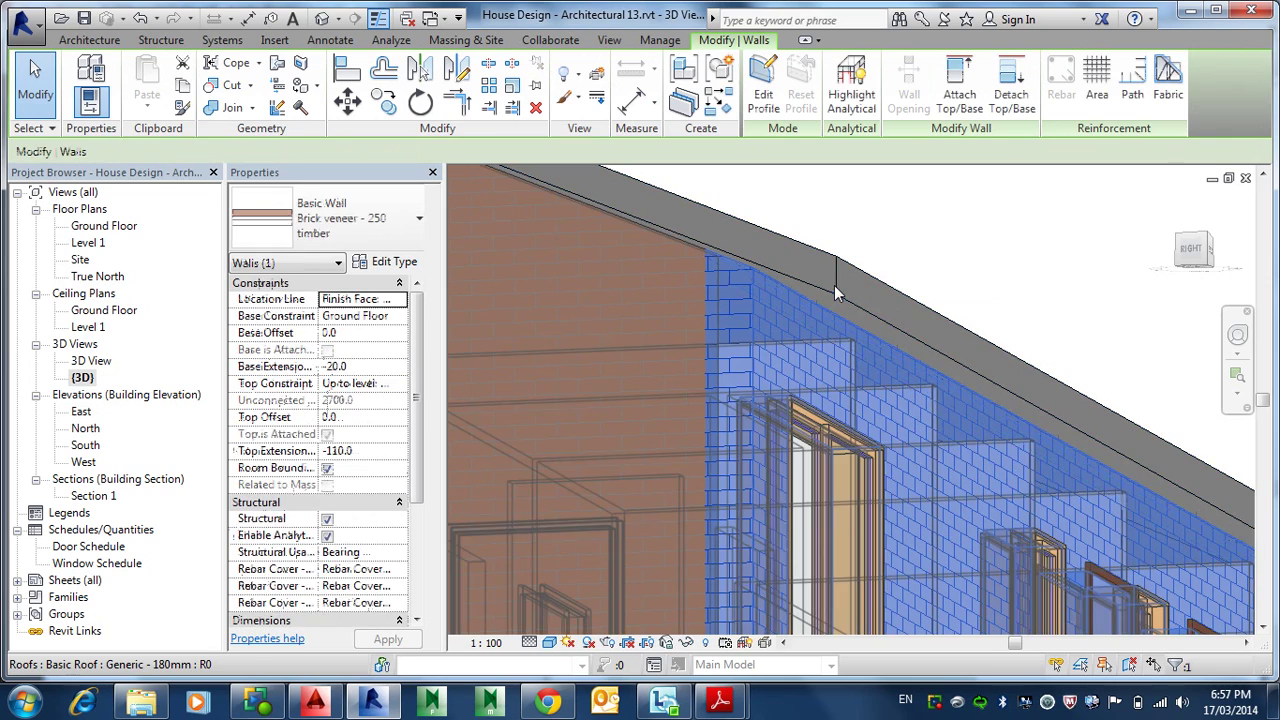
key(Escape)
- Orbit and zoom around the house to check both gable ends are closed
scroll(811, 318, down, 6)
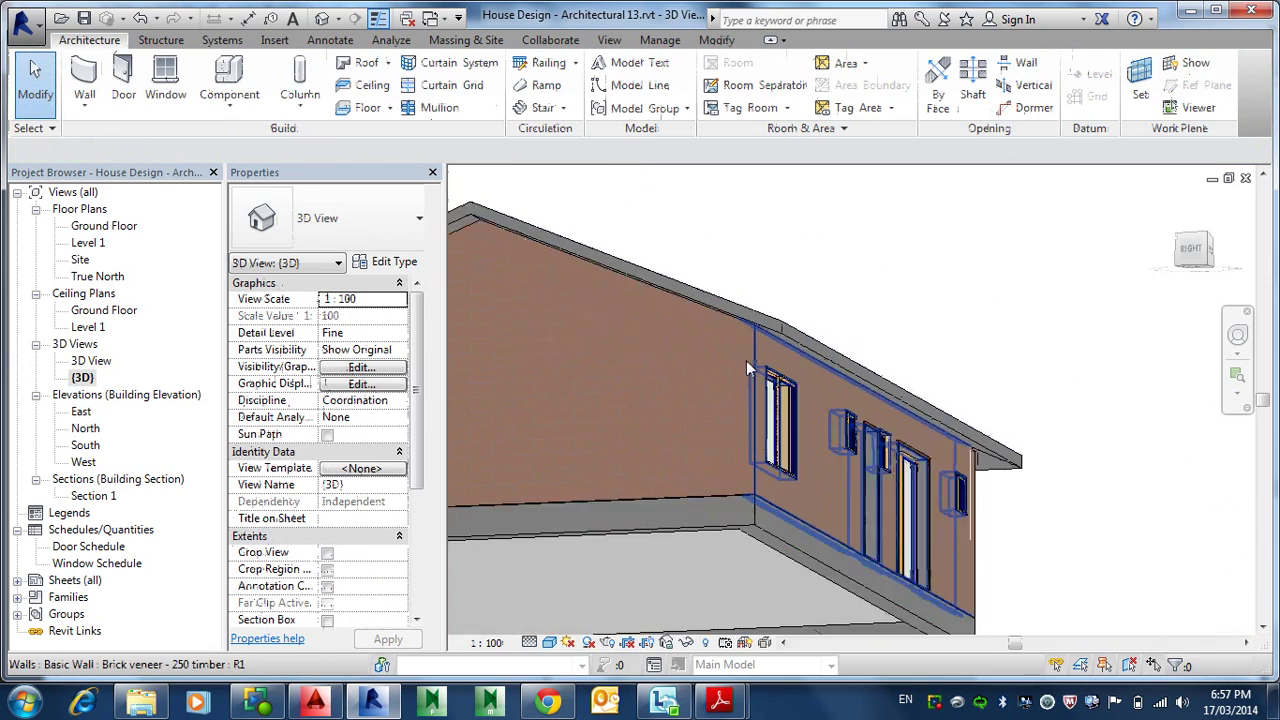
shift+middle_drag(766, 347, 698, 296)
scroll(613, 365, up, 3)
scroll(732, 275, up, 5)
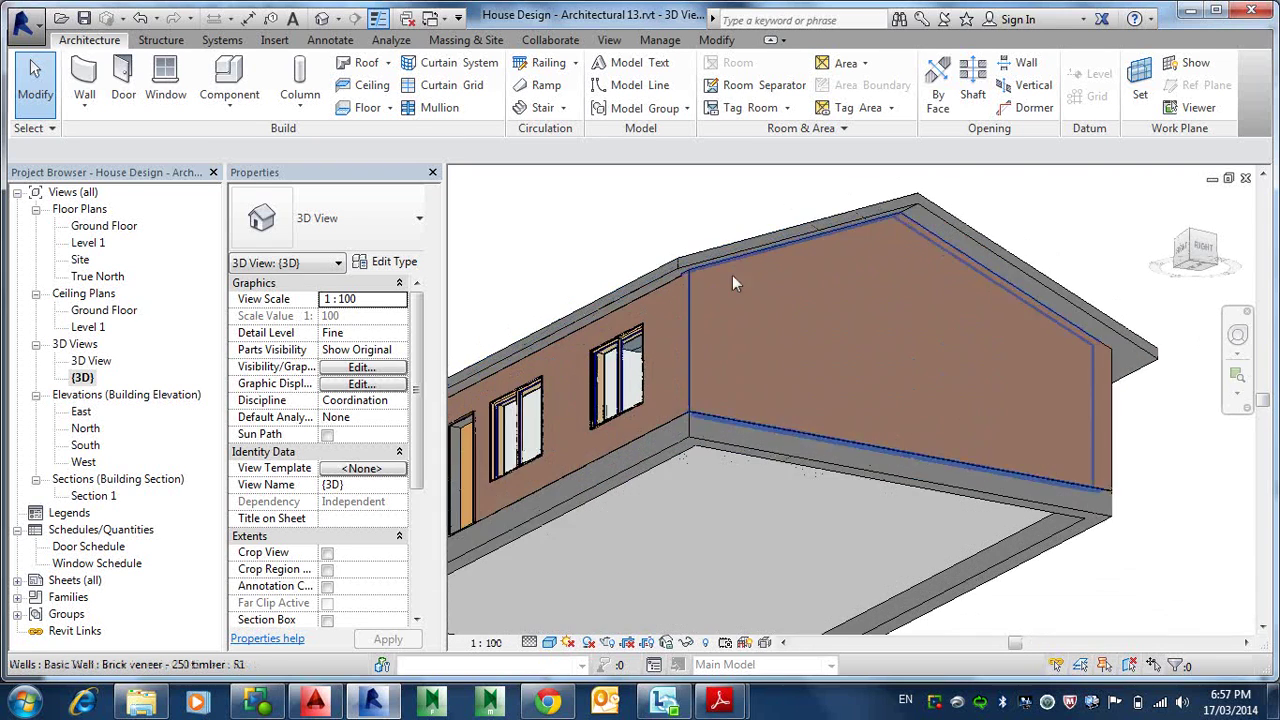
scroll(716, 265, down, 8)
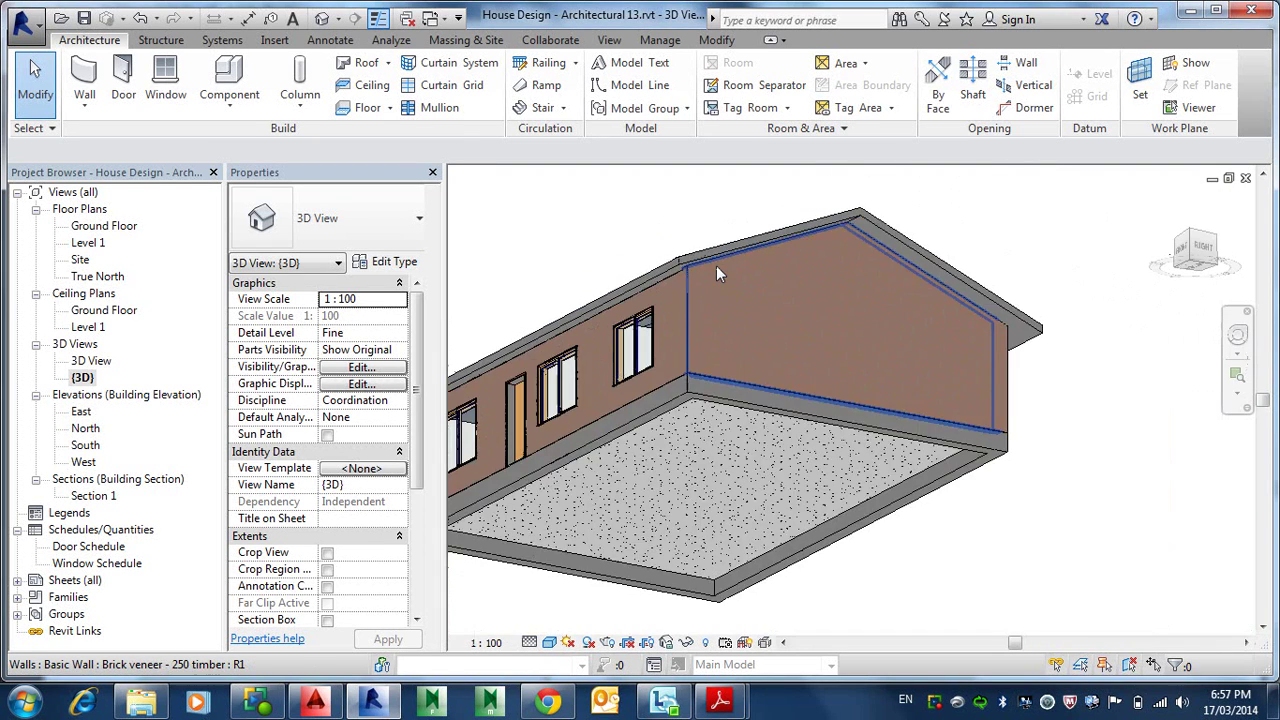
shift+middle_drag(748, 262, 602, 352)
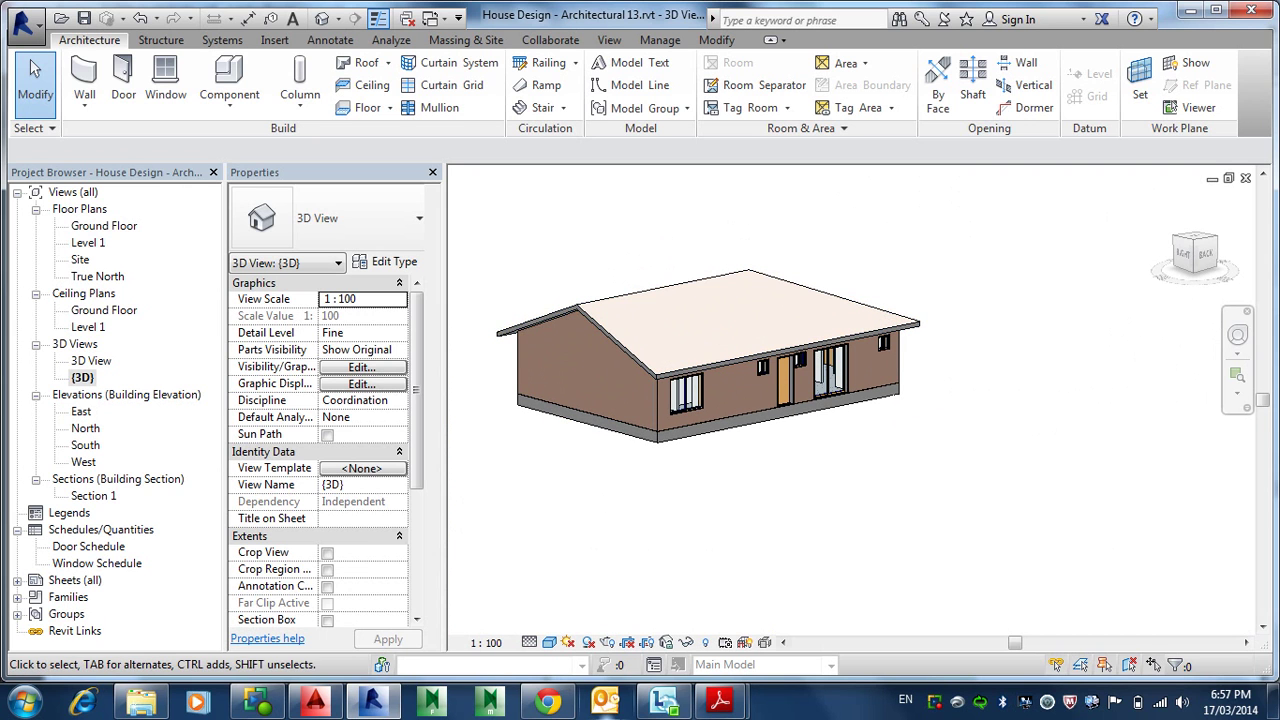
mouse_move(720, 700)
click(802, 592)
scroll(745, 520, down, 15)
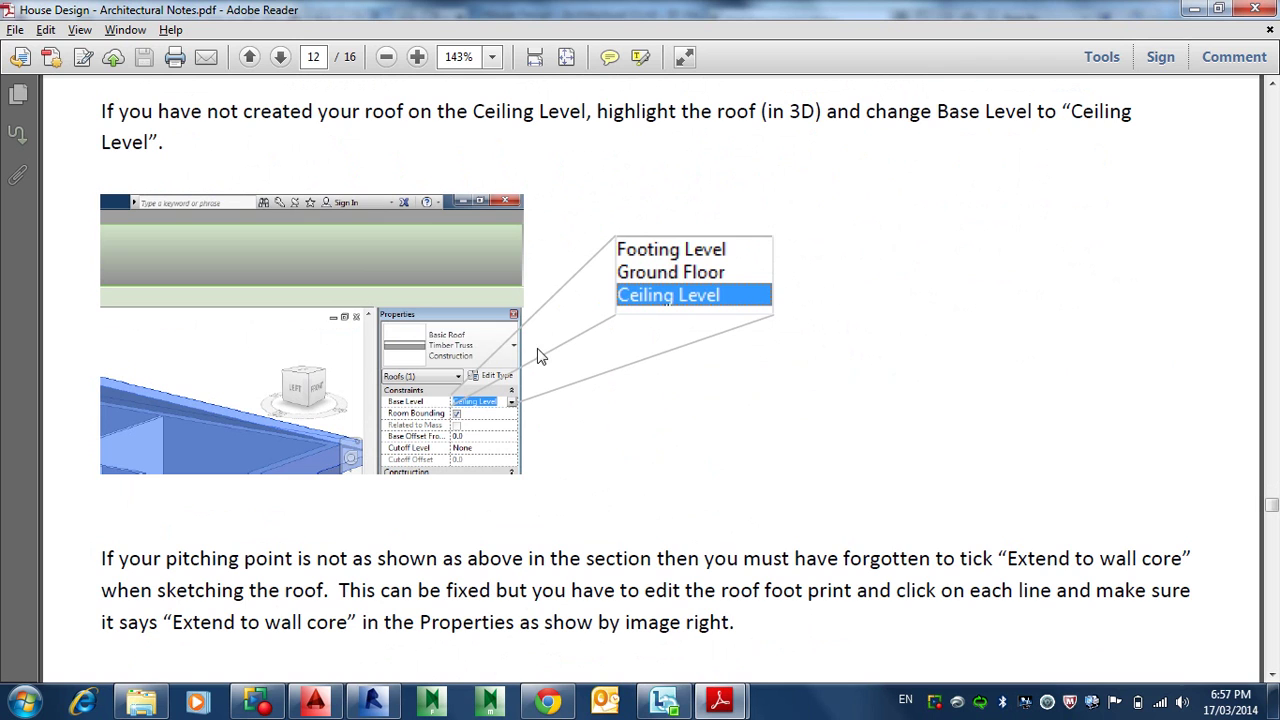
scroll(250, 257, up, 3)
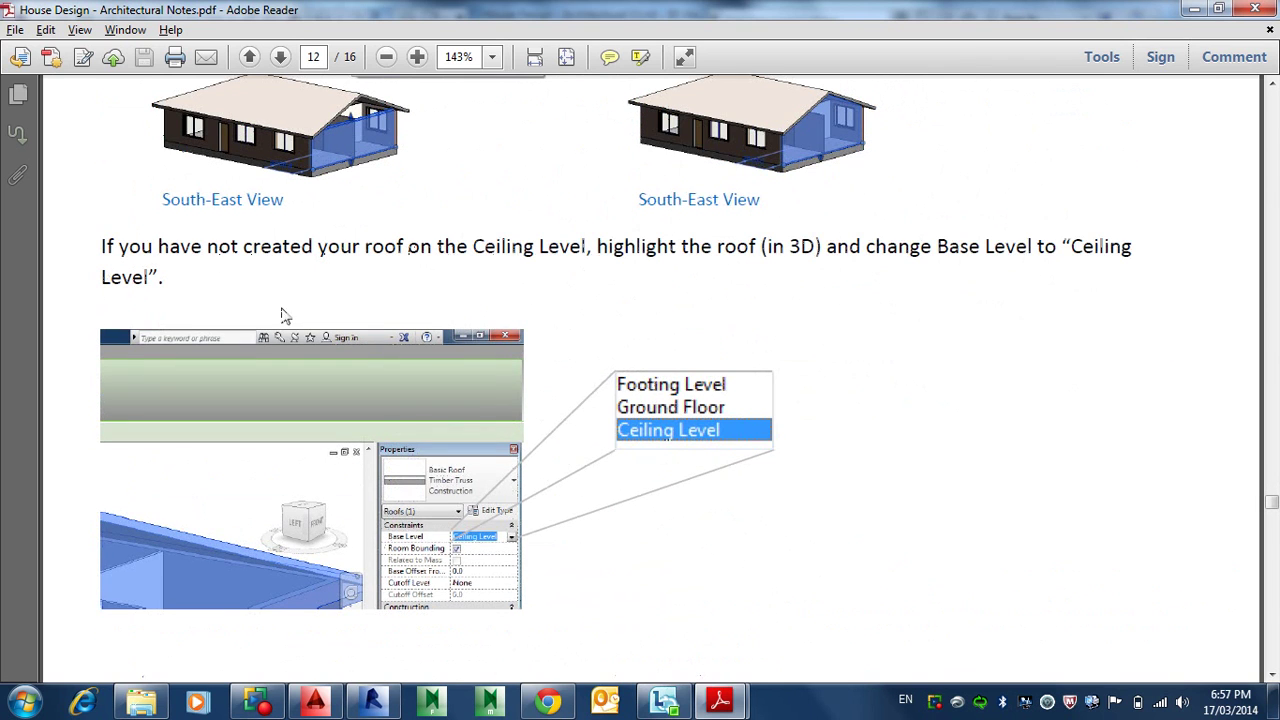
scroll(295, 310, up, 1)
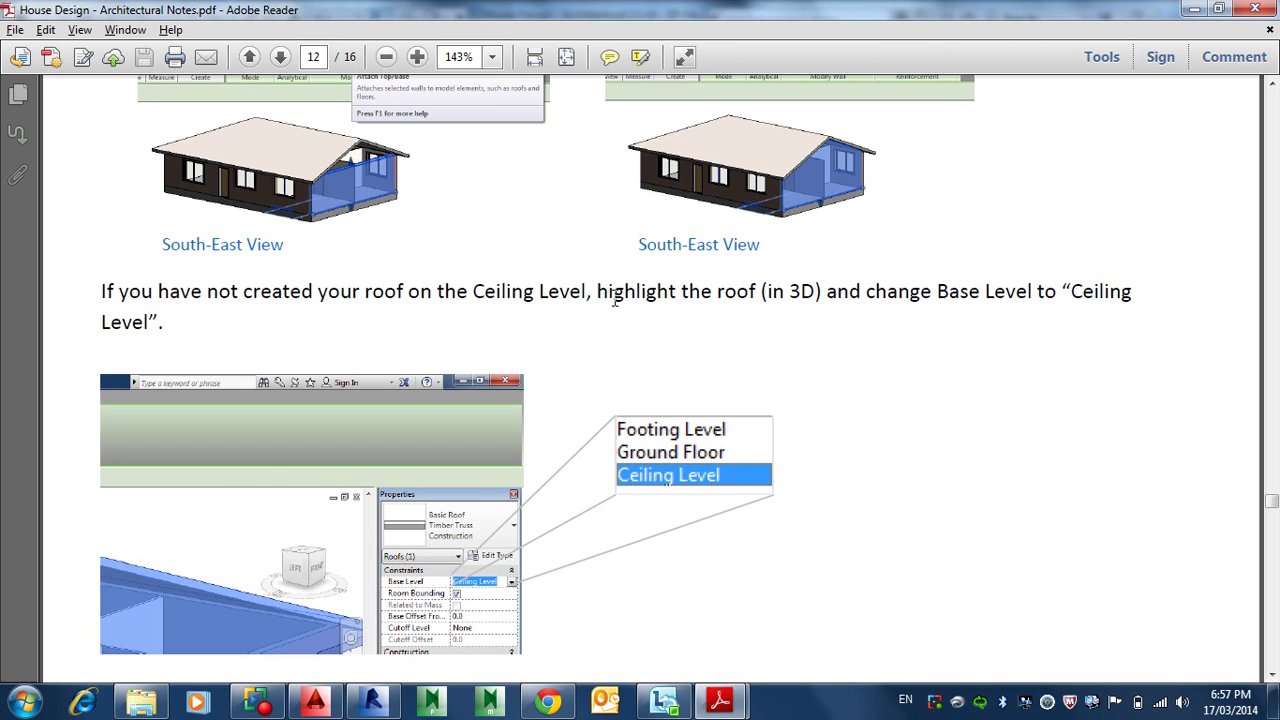
key(alt+Tab)
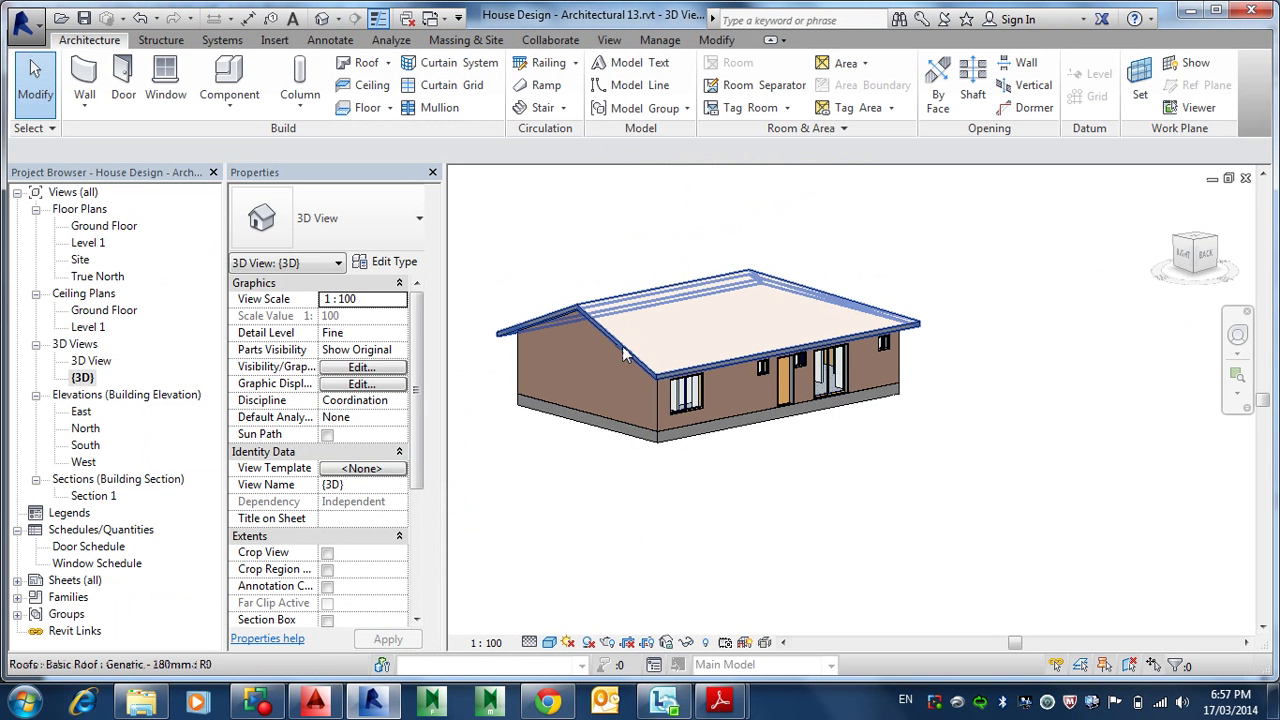
key(alt+Tab)
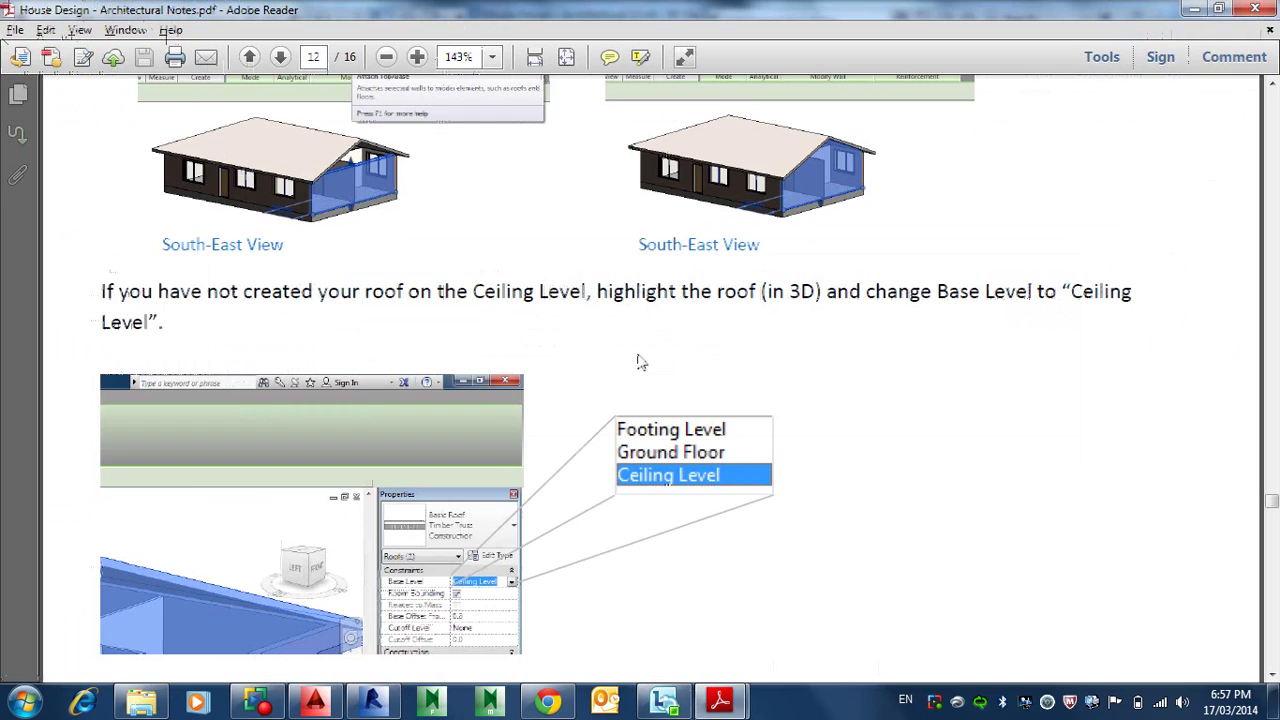
scroll(645, 364, up, 15)
scroll(657, 364, up, 10)
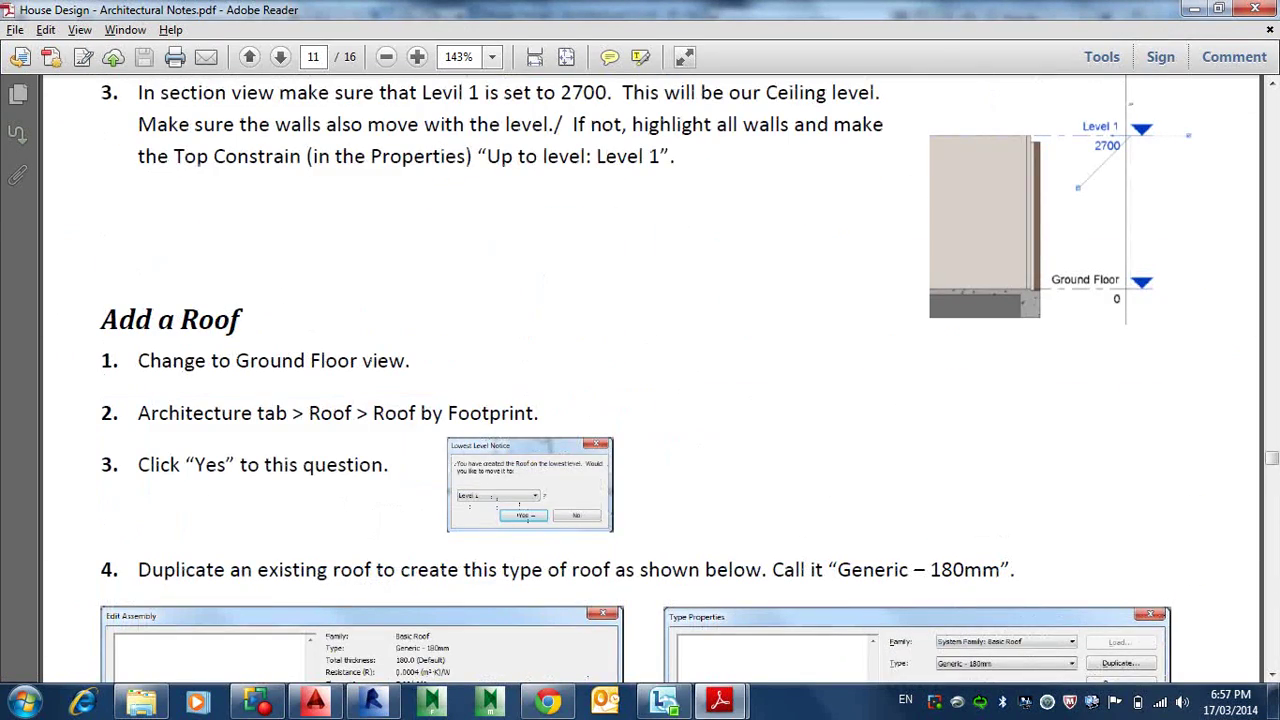
key(alt+Tab)
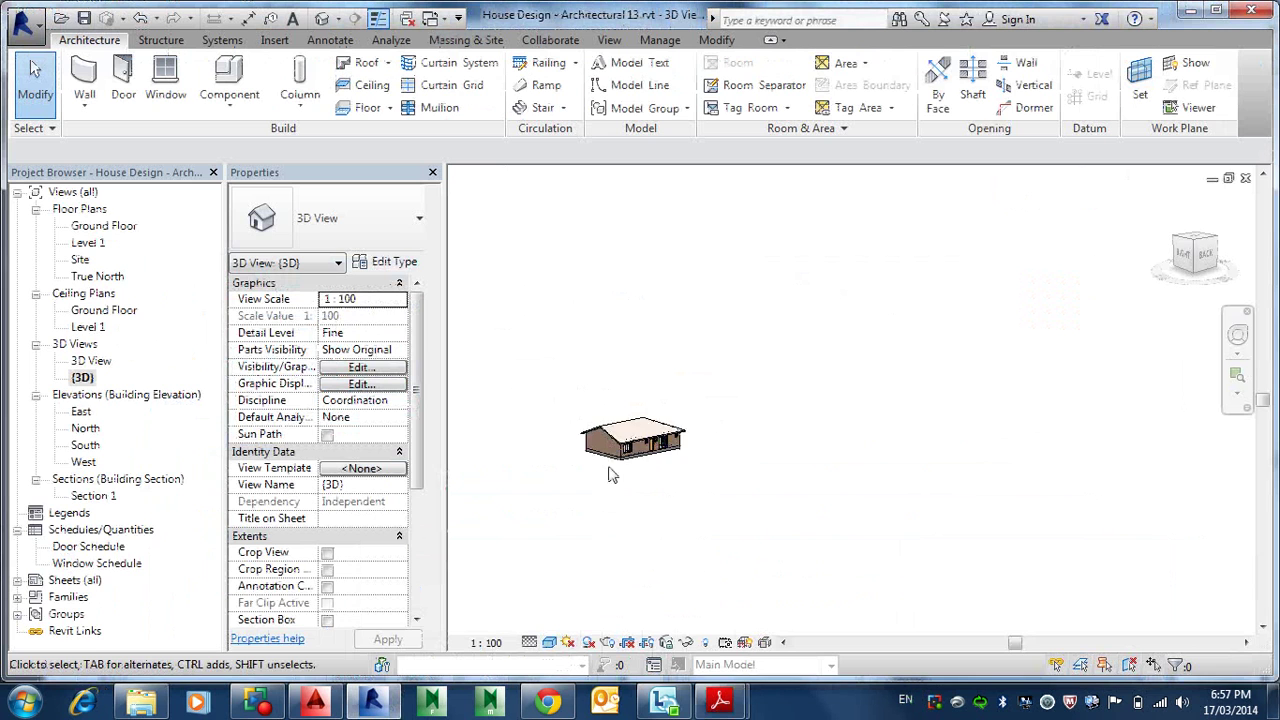
- Set the roof's Base Level to Ground Floor, accepting deletion of the failing instances
scroll(615, 467, up, 3)
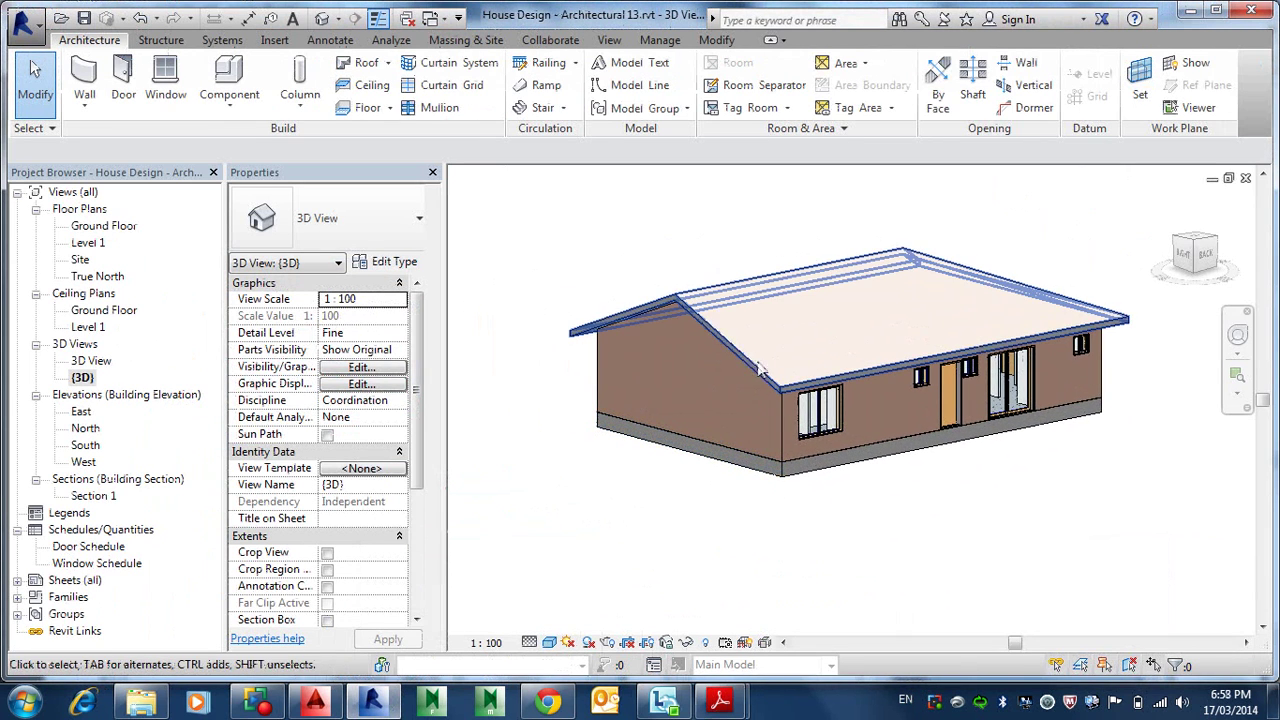
click(757, 374)
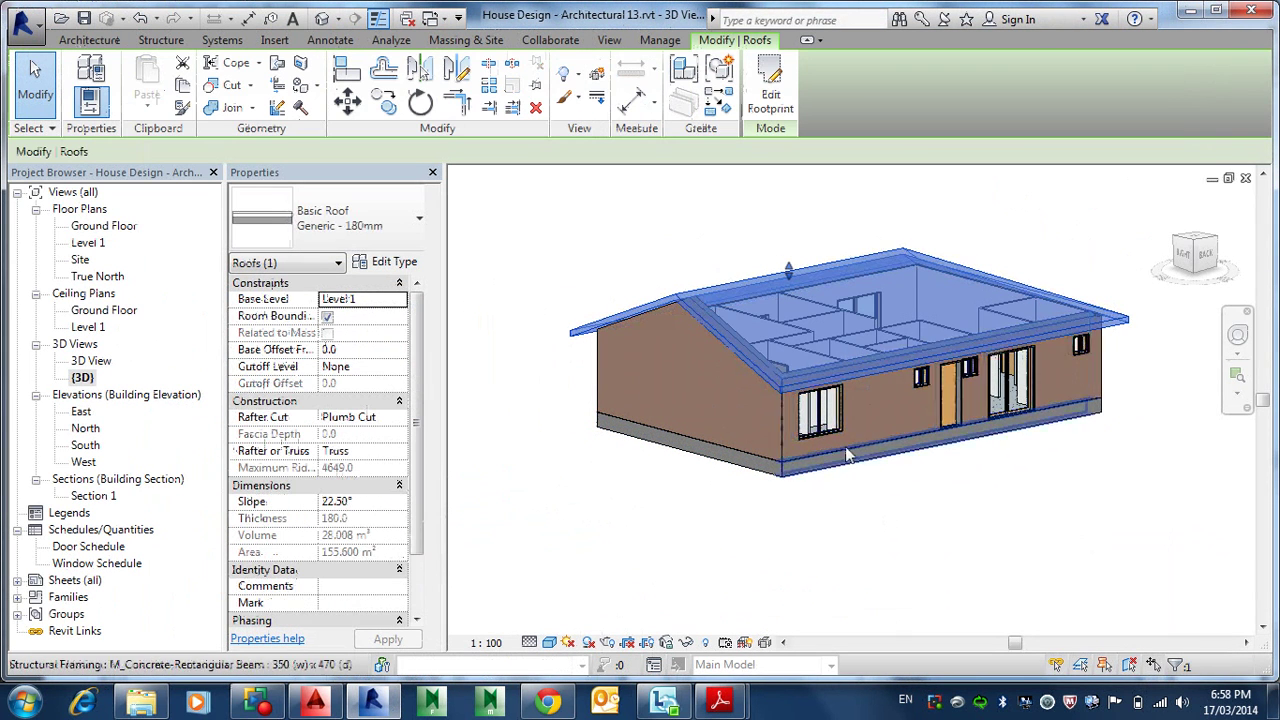
click(399, 299)
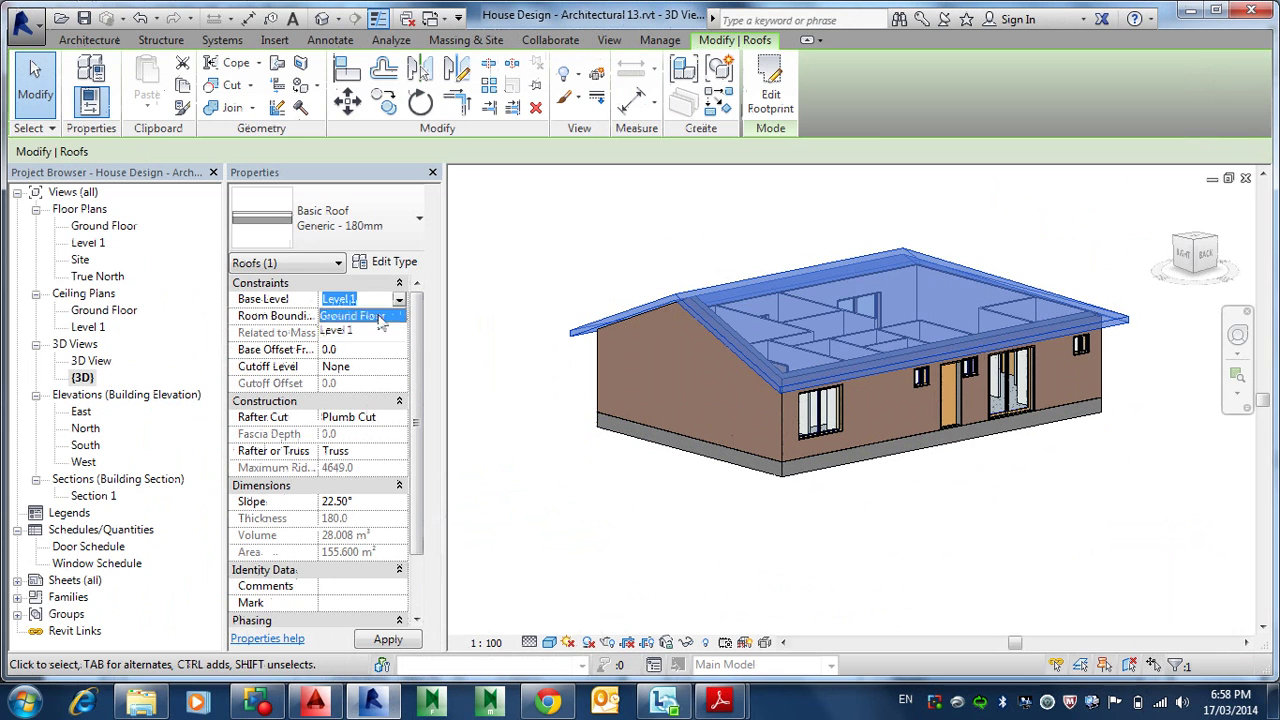
click(356, 316)
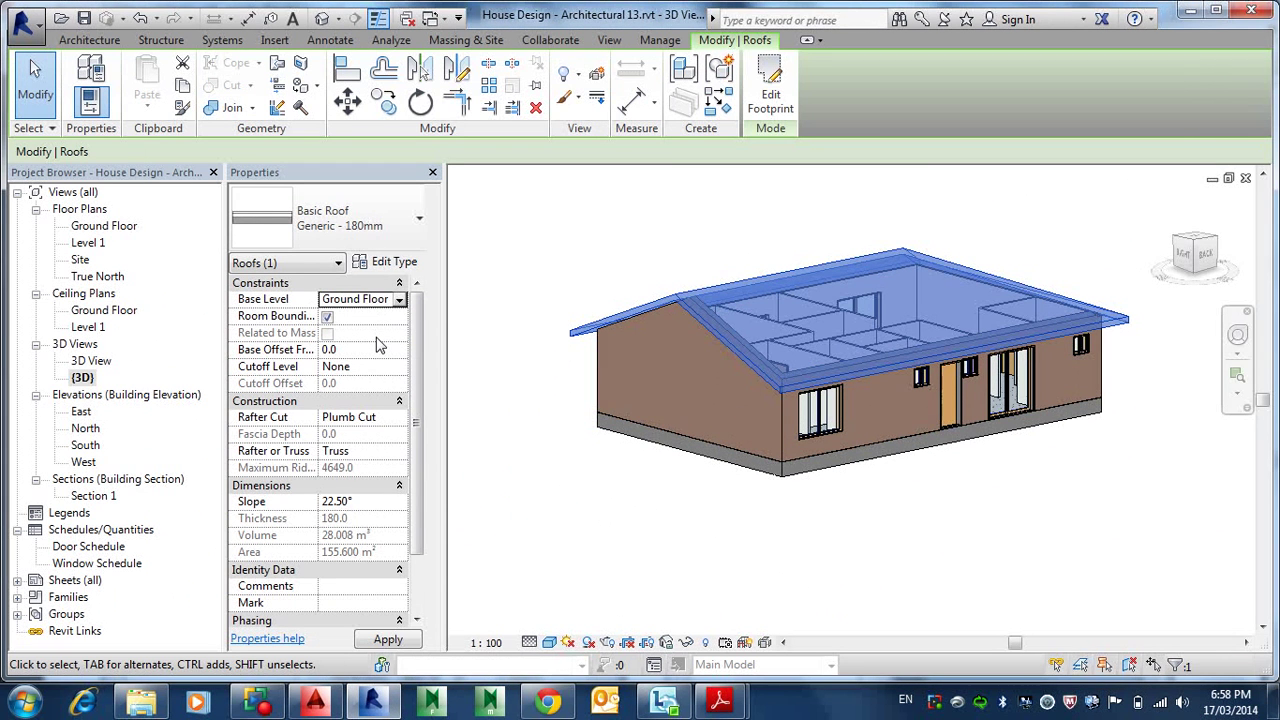
click(388, 640)
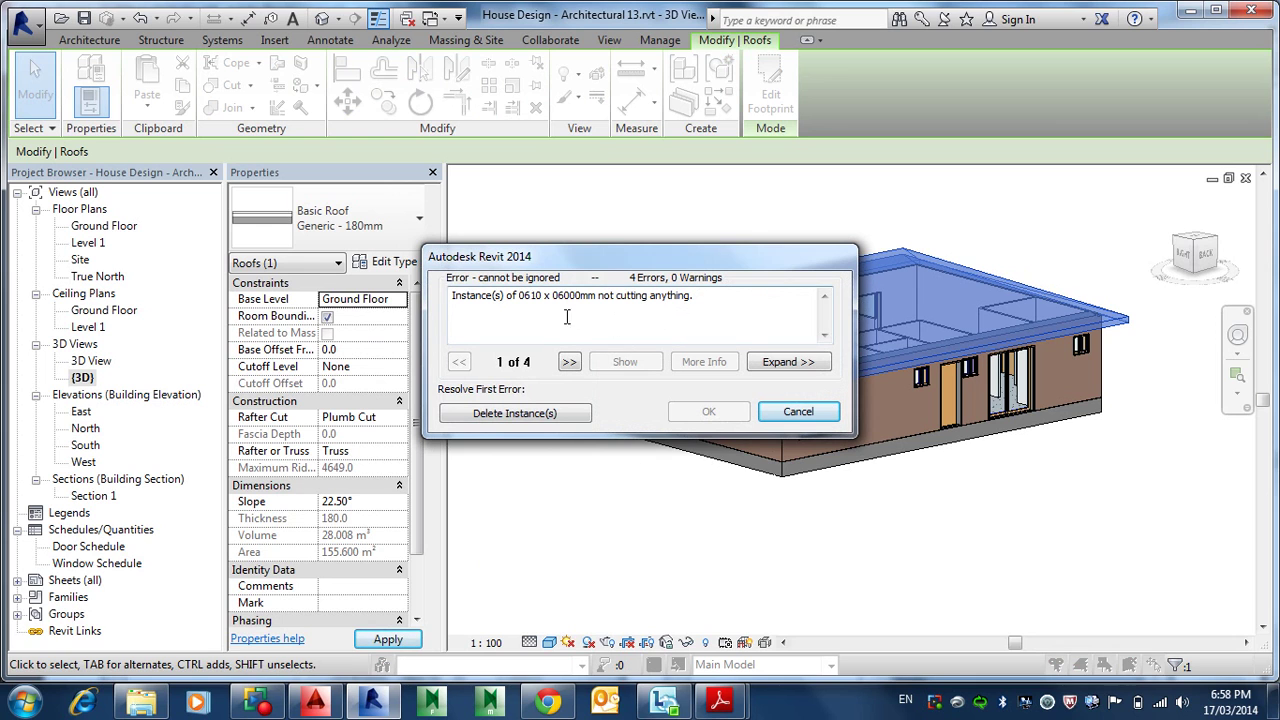
click(514, 413)
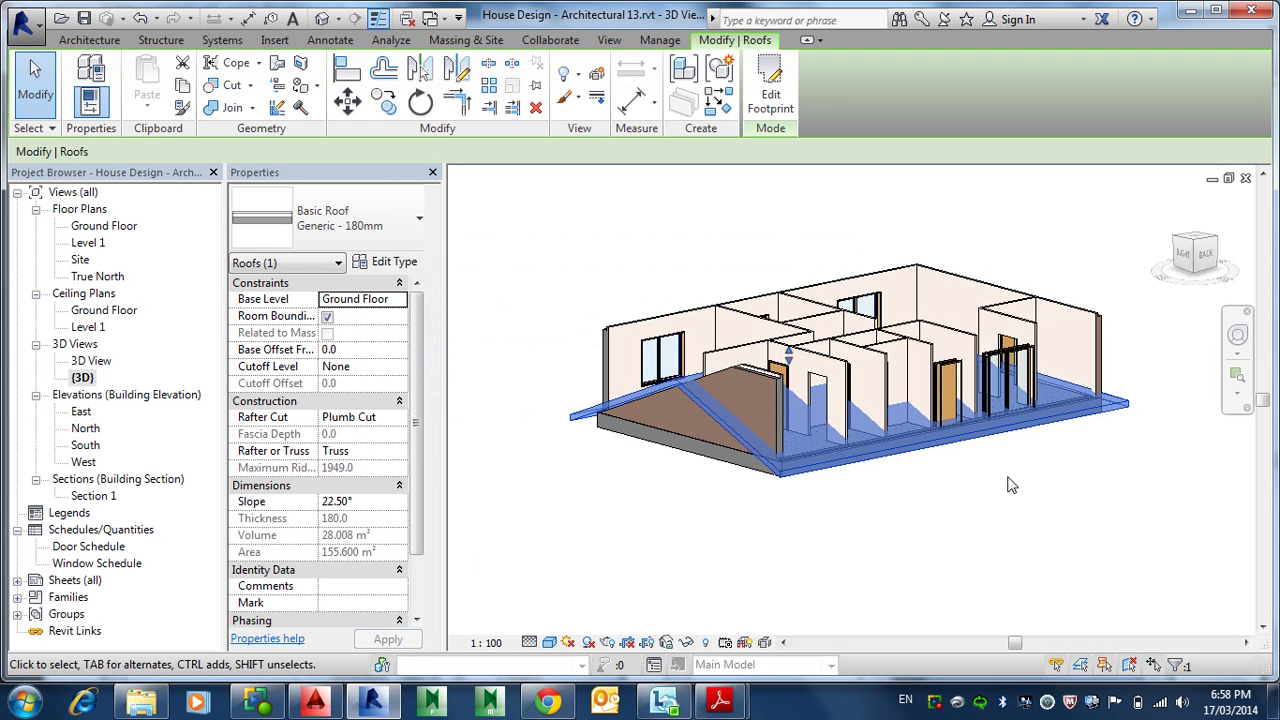
- Reselect the roof and set its Base Level back to Level 1
mouse_move(985, 466)
middle_down()
mouse_move(988, 590)
mouse_move(972, 445)
middle_up()
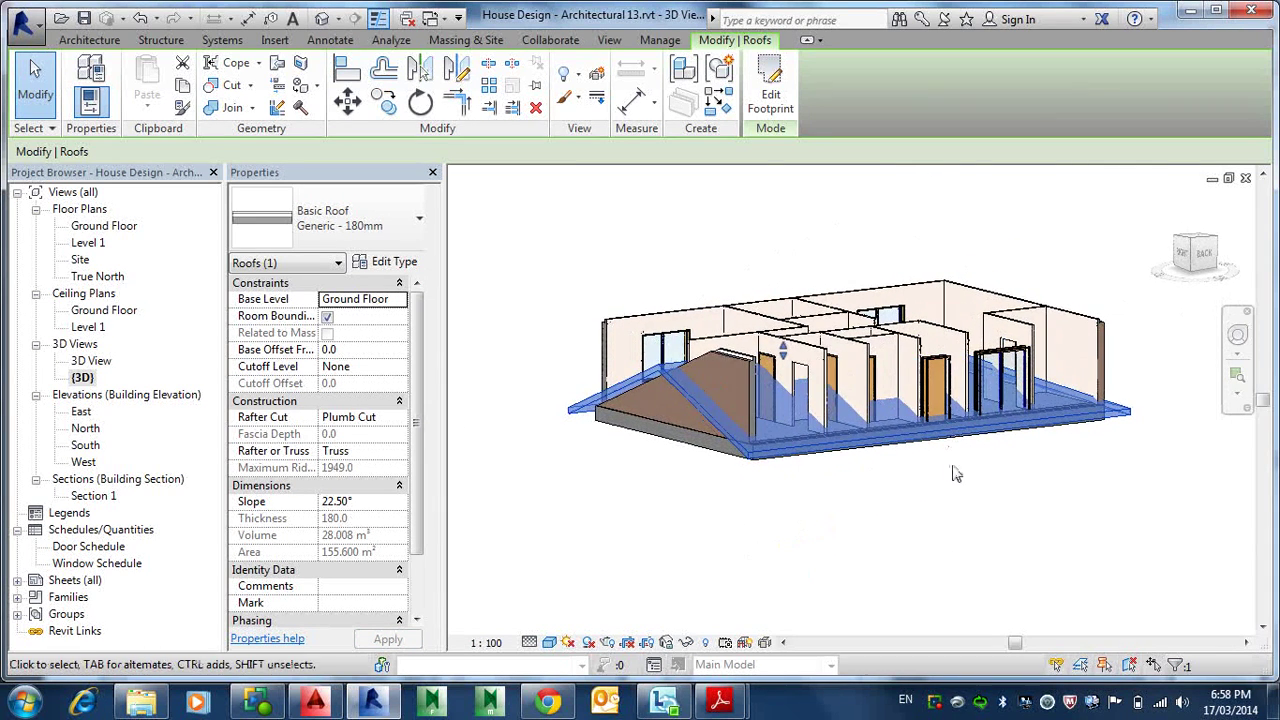
click(955, 470)
click(1003, 437)
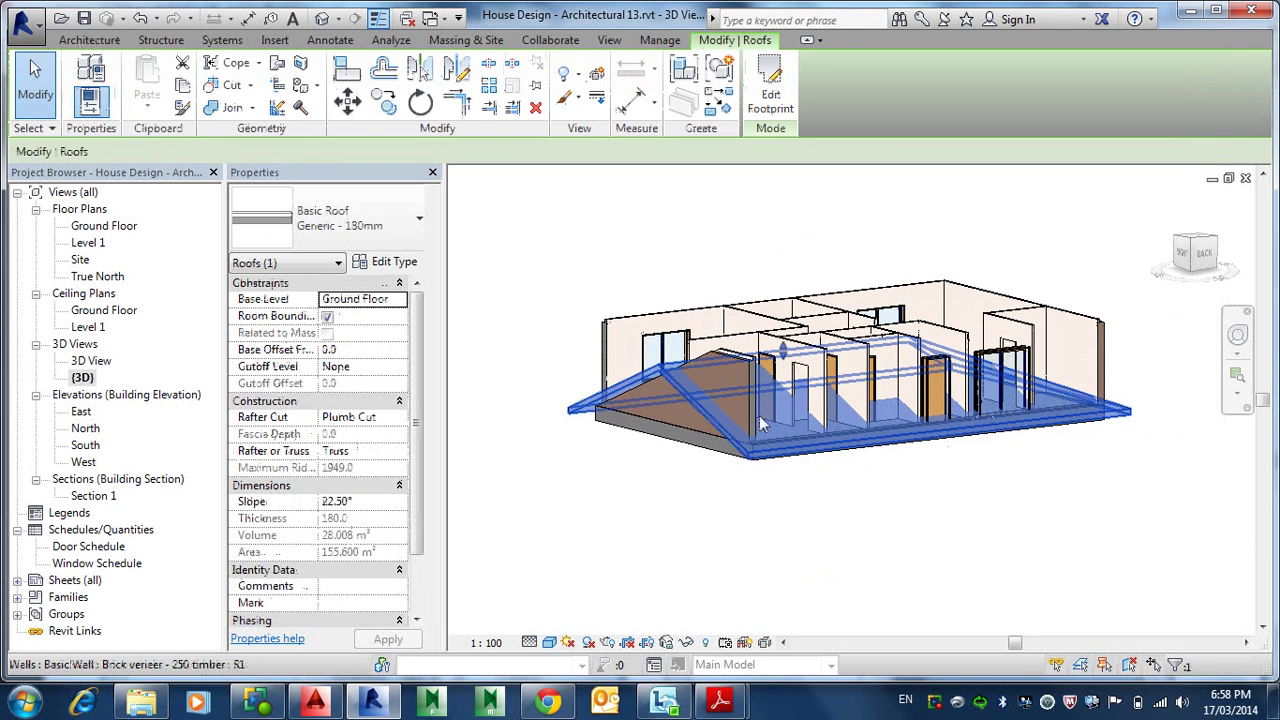
click(400, 300)
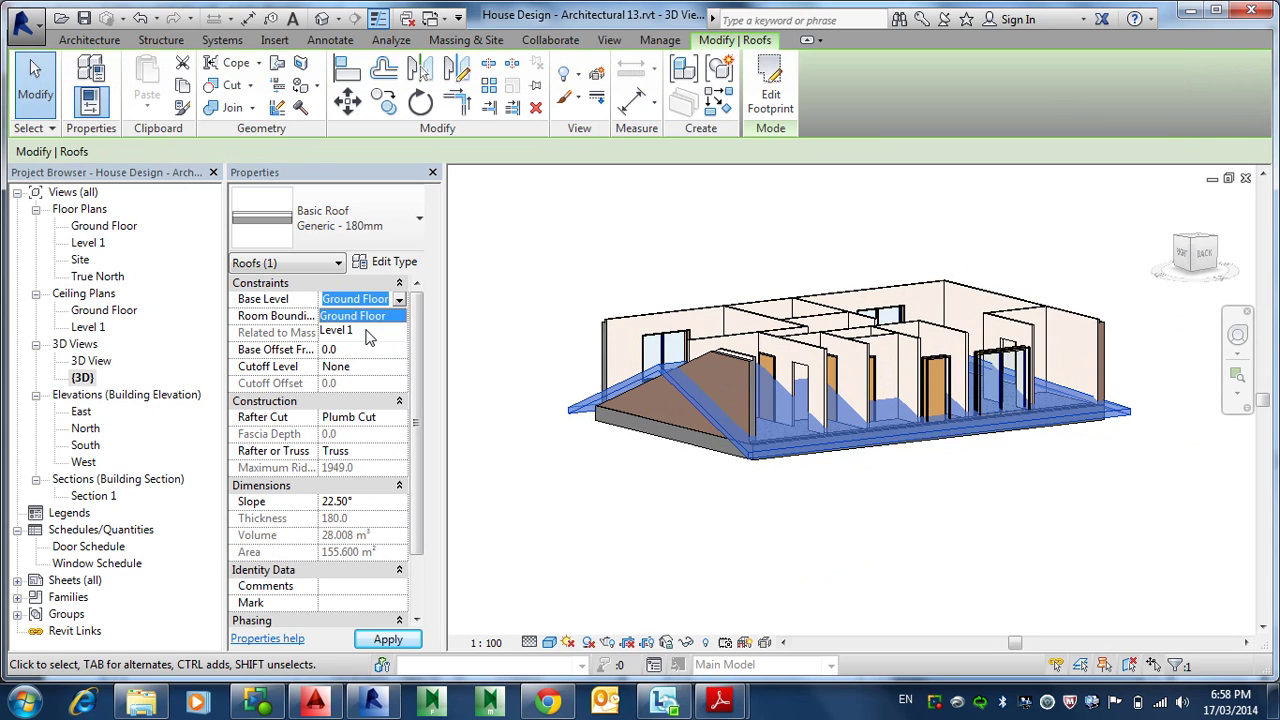
click(366, 332)
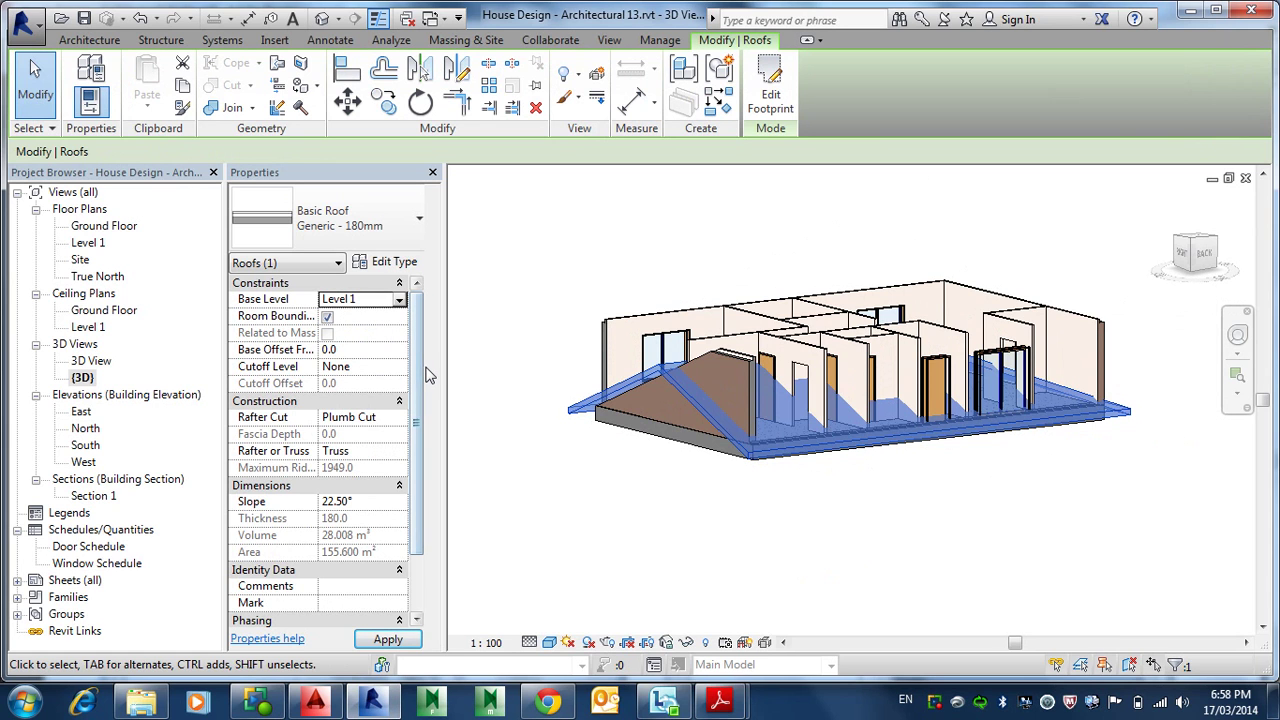
click(388, 638)
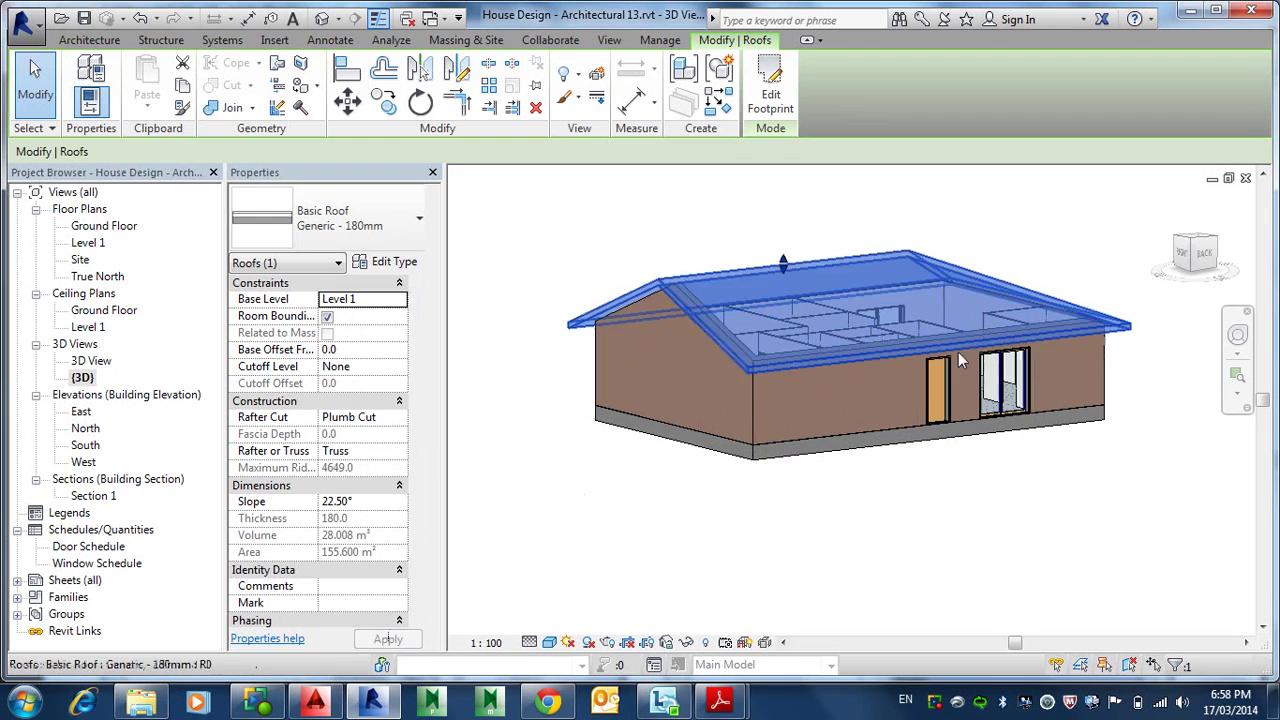
key(Escape)
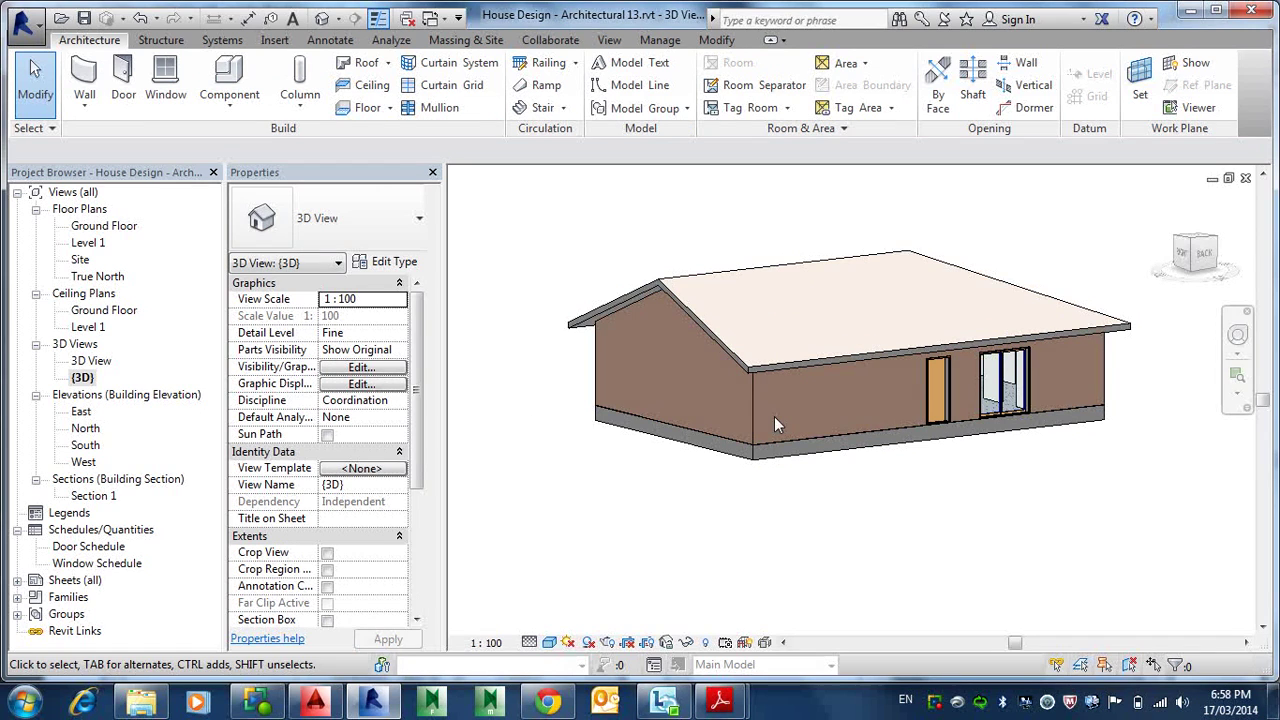
- Rename Level 1 and its matching level and views to 'Ceiling', then select the roof to check
click(87, 243)
right_click(100, 245)
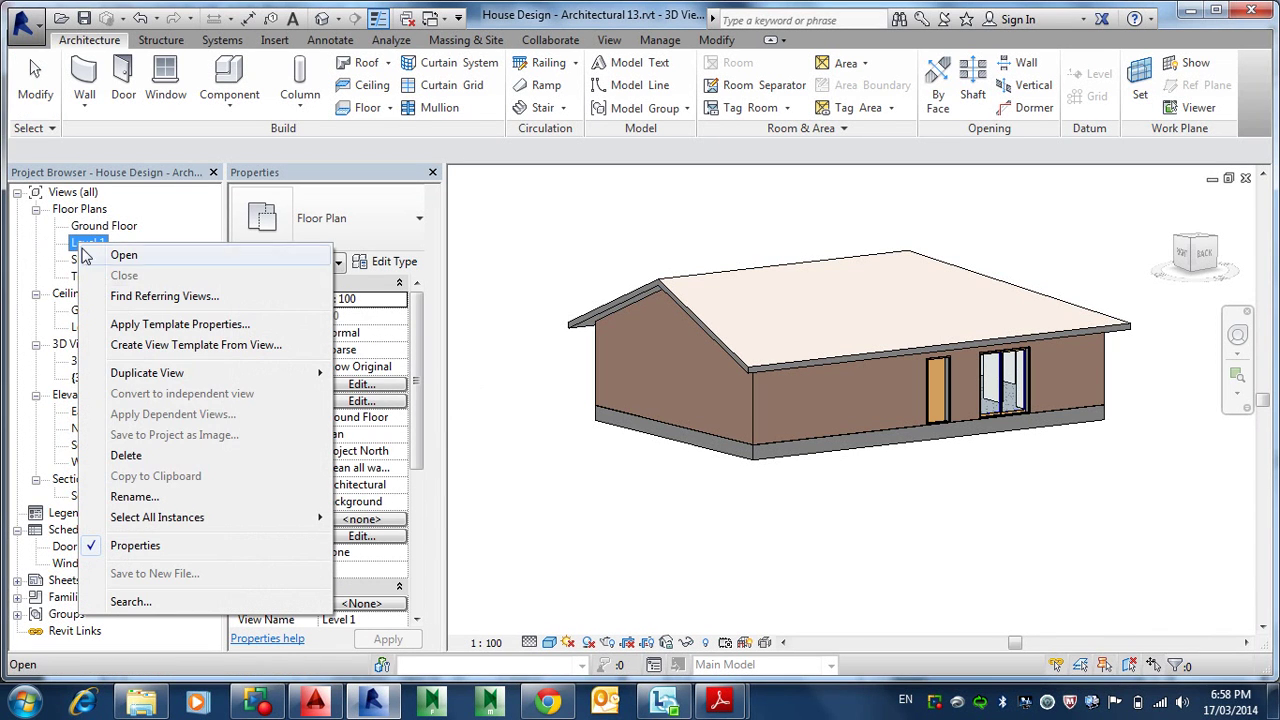
click(134, 496)
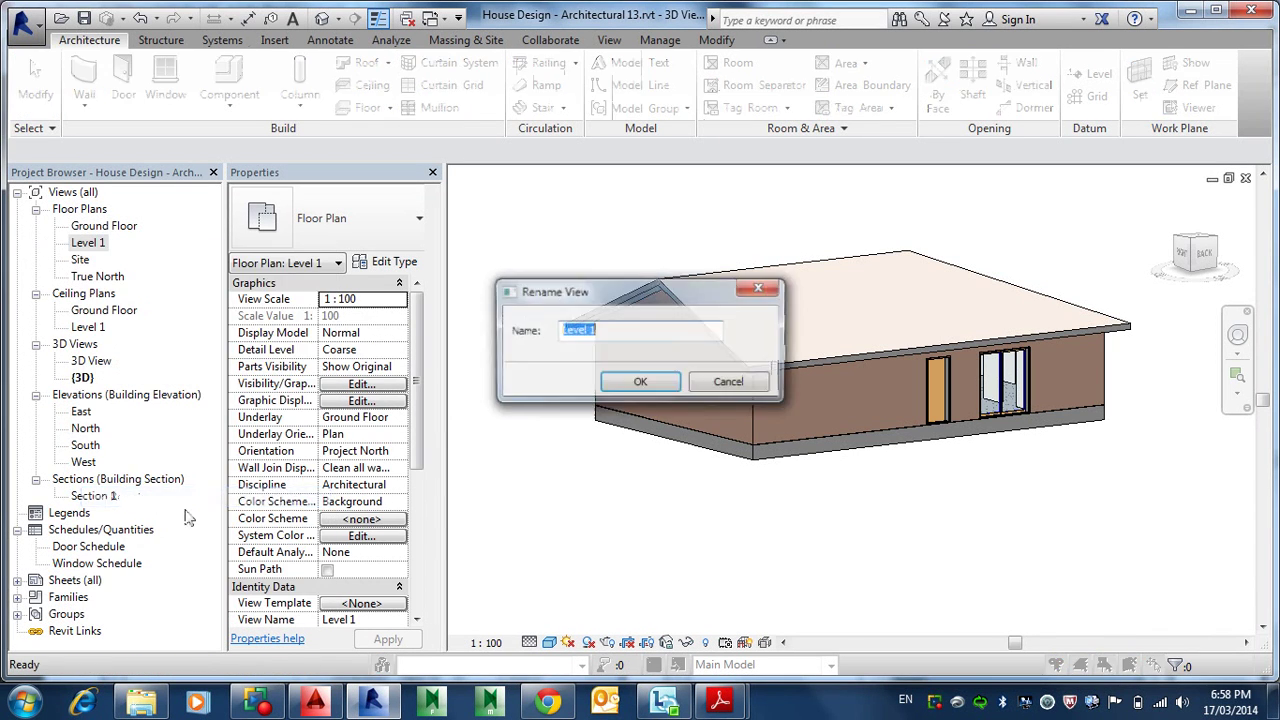
text(Ceiling)
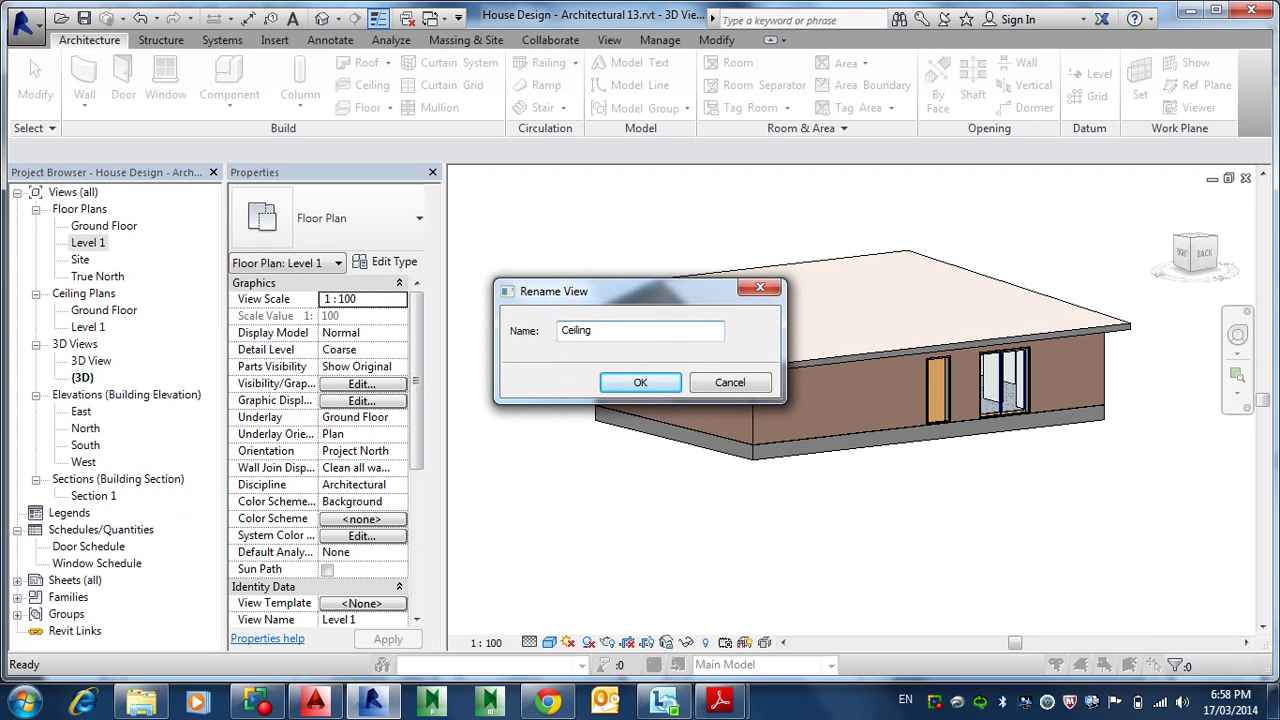
key(Return)
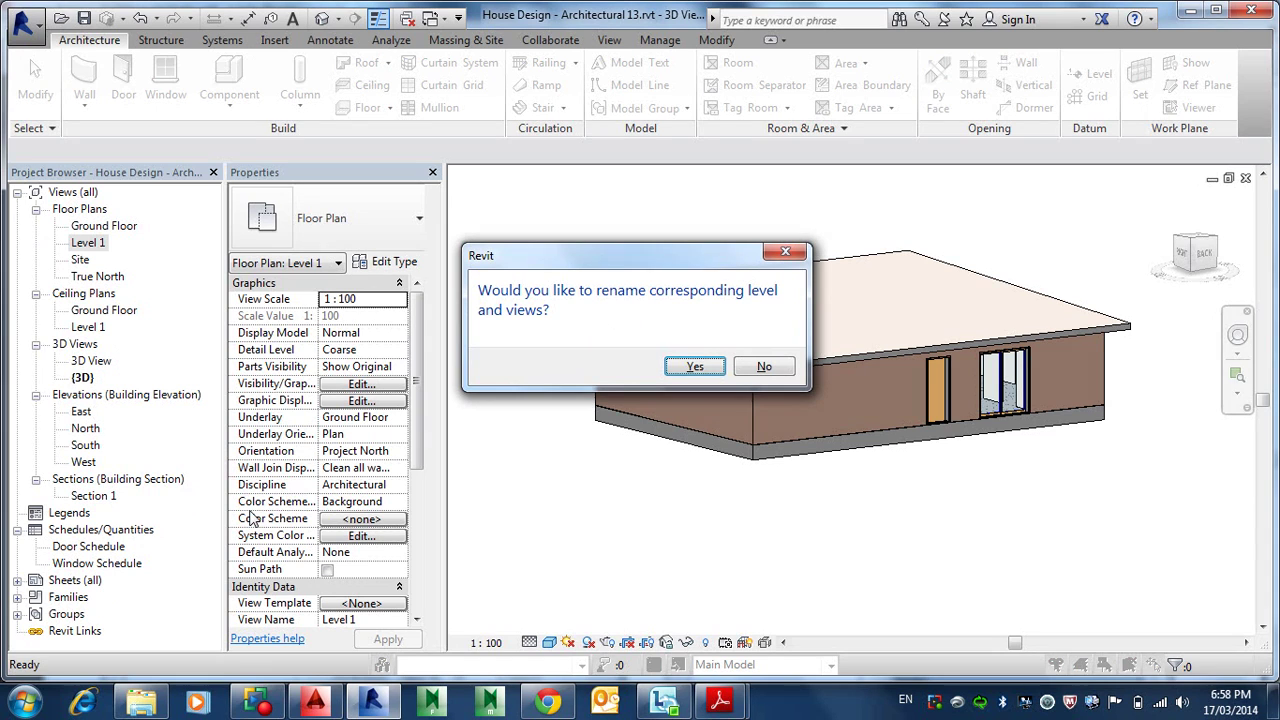
click(695, 366)
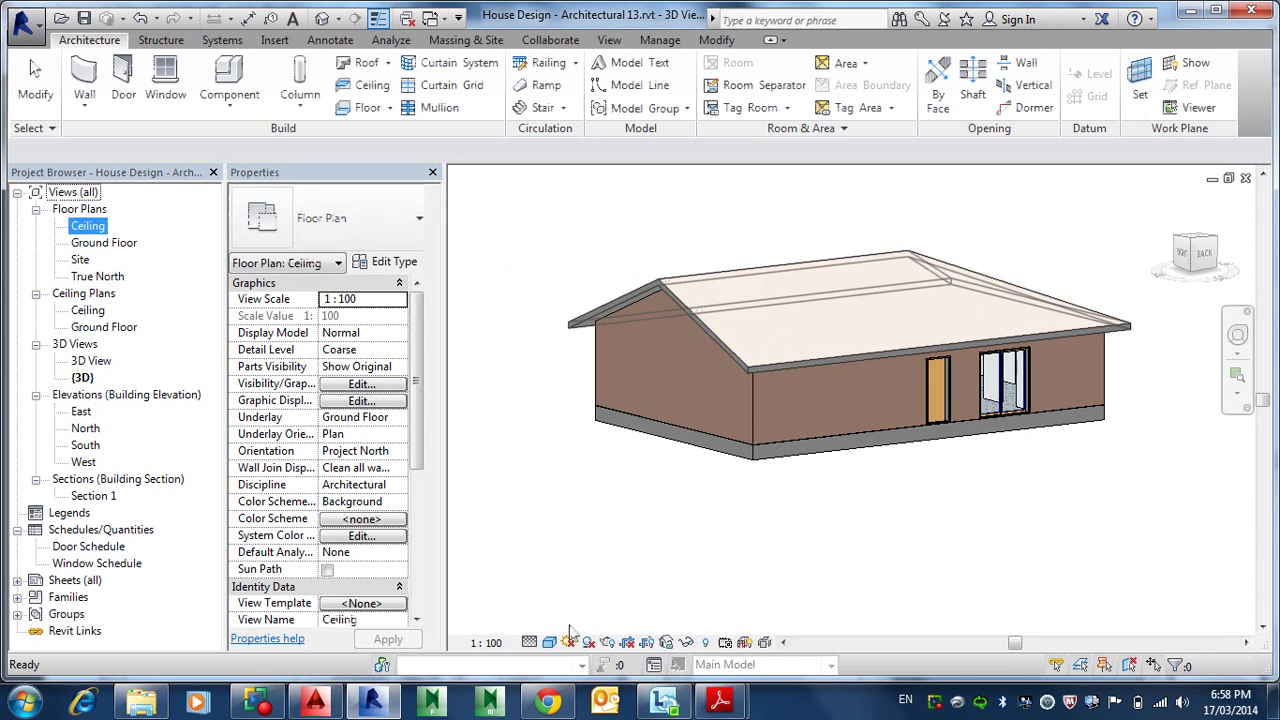
click(733, 320)
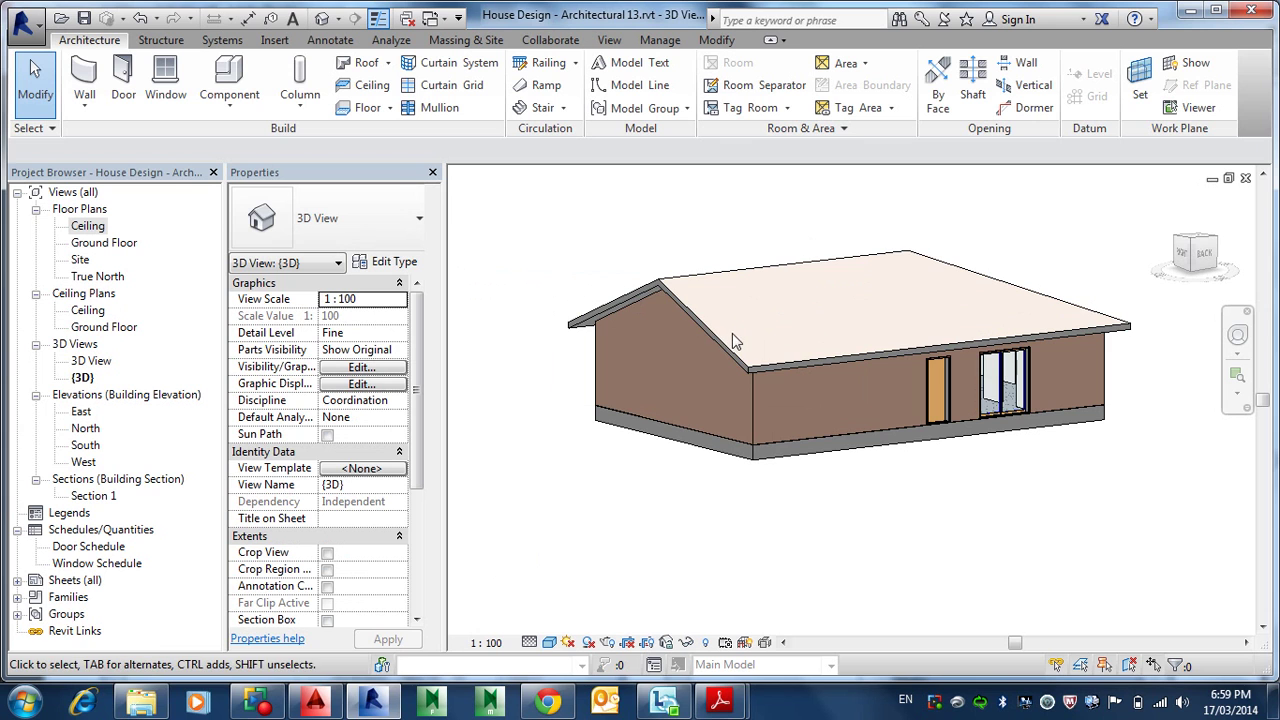
click(728, 348)
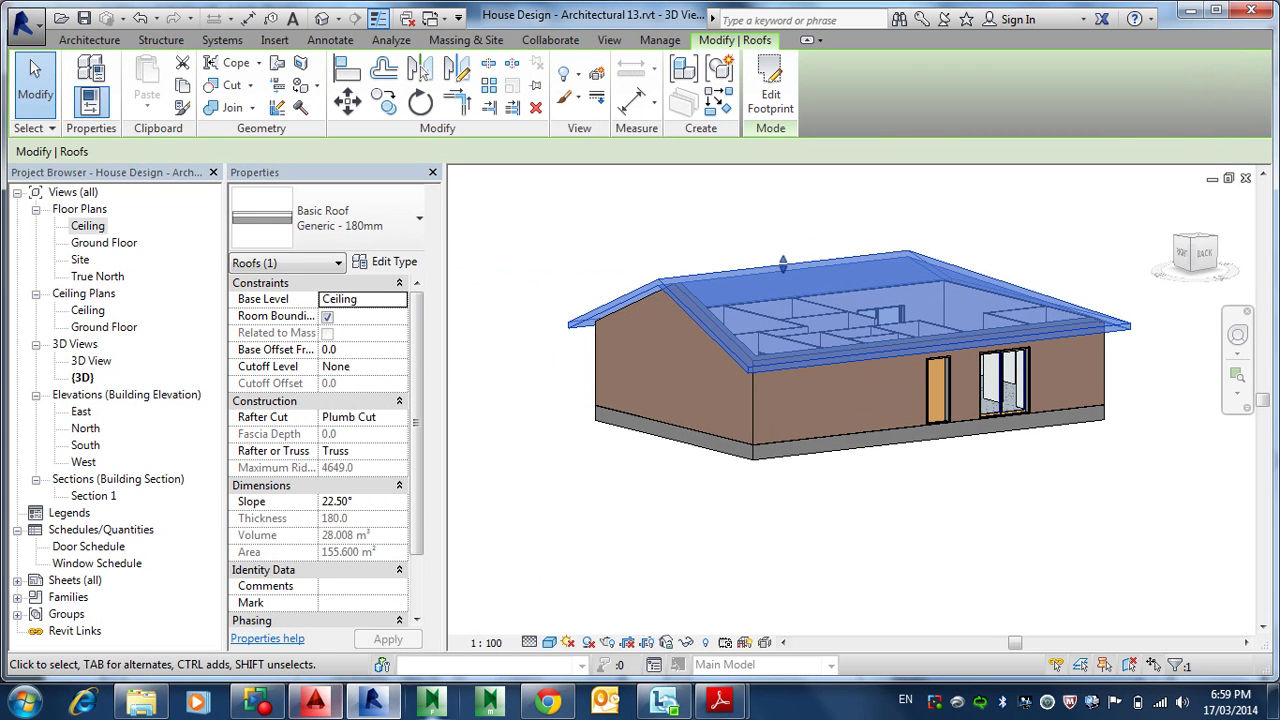
- Switch to Adobe Reader and scroll the notes to the page 13 fascia and gutter section
mouse_move(720, 700)
click(785, 632)
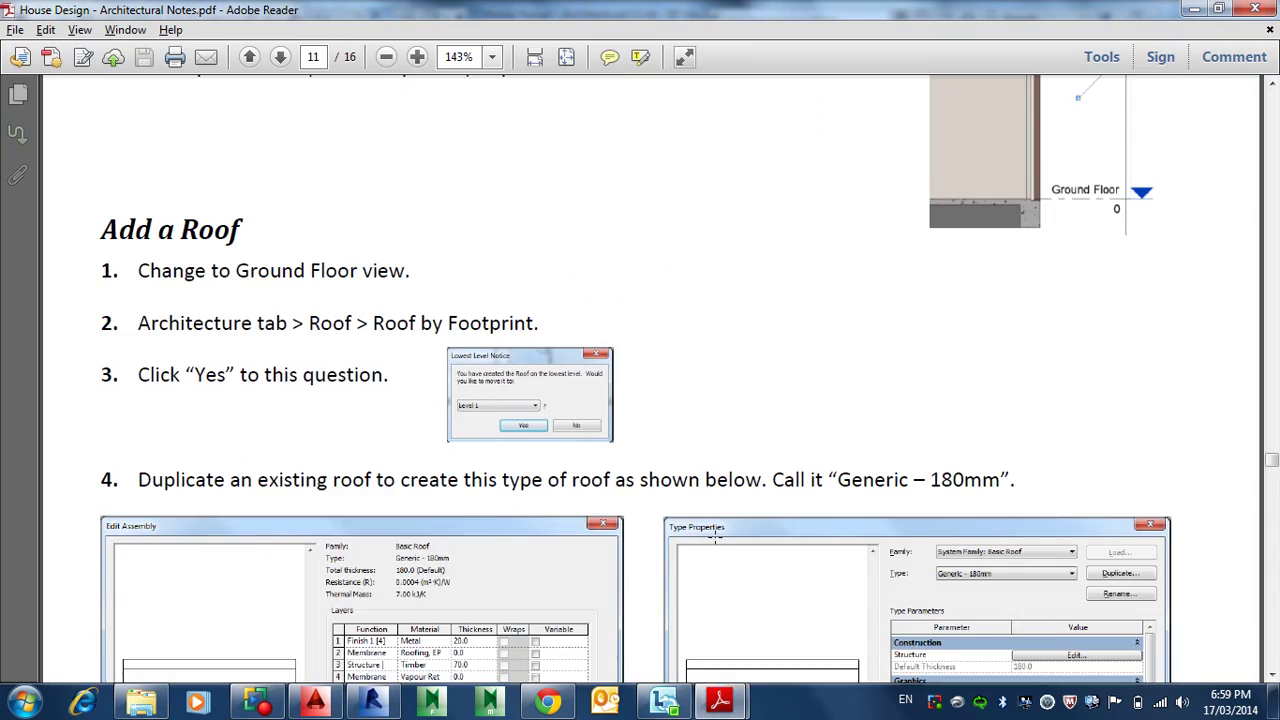
scroll(704, 352, down, 15)
scroll(704, 352, down, 5)
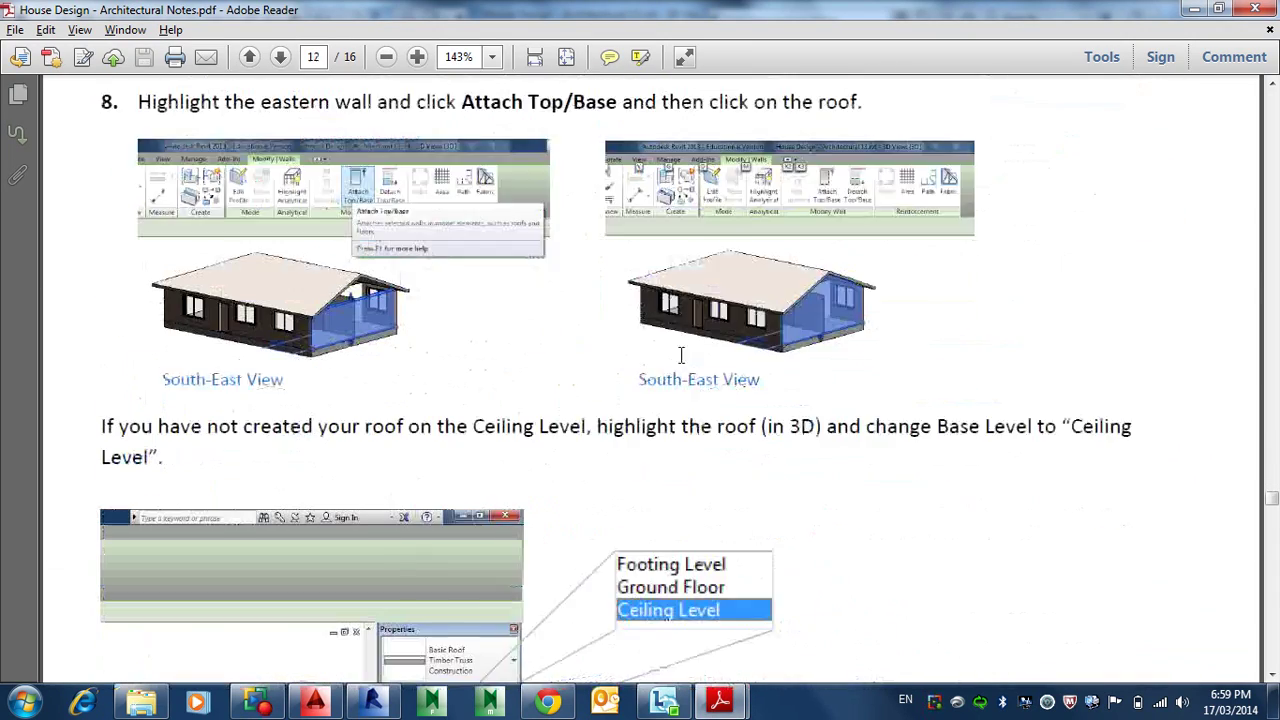
scroll(700, 403, down, 6)
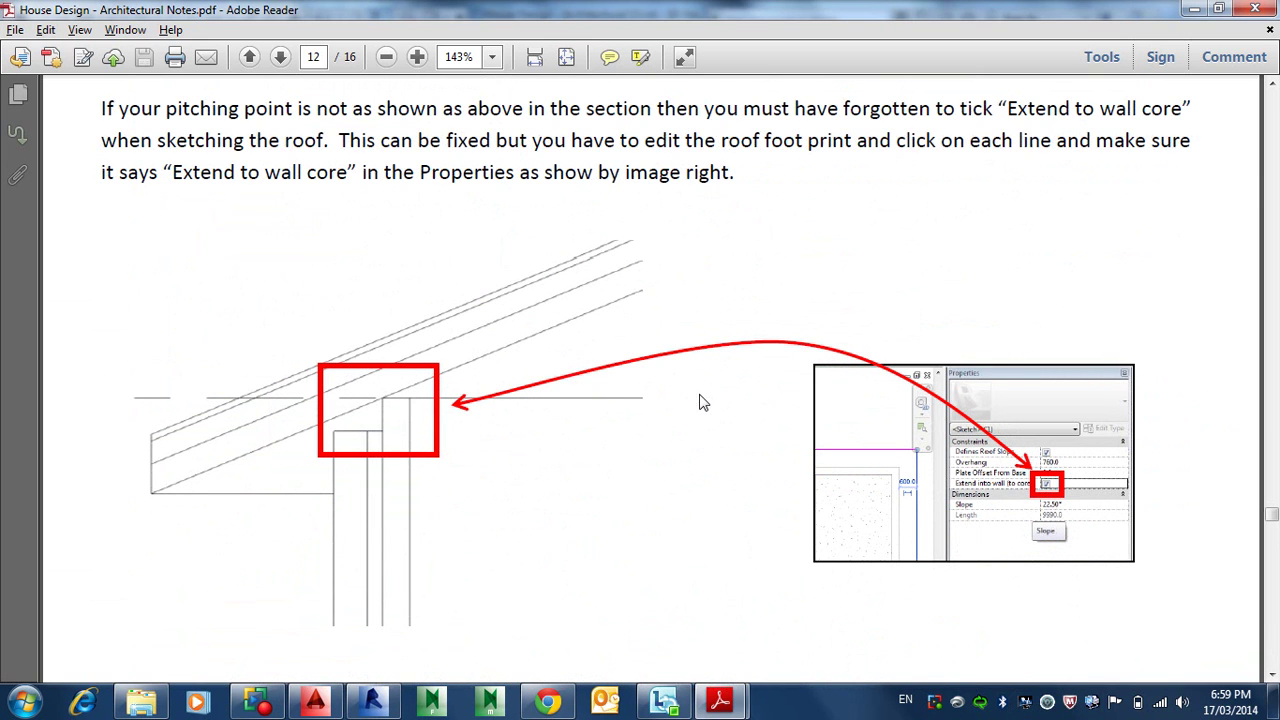
scroll(700, 403, down, 8)
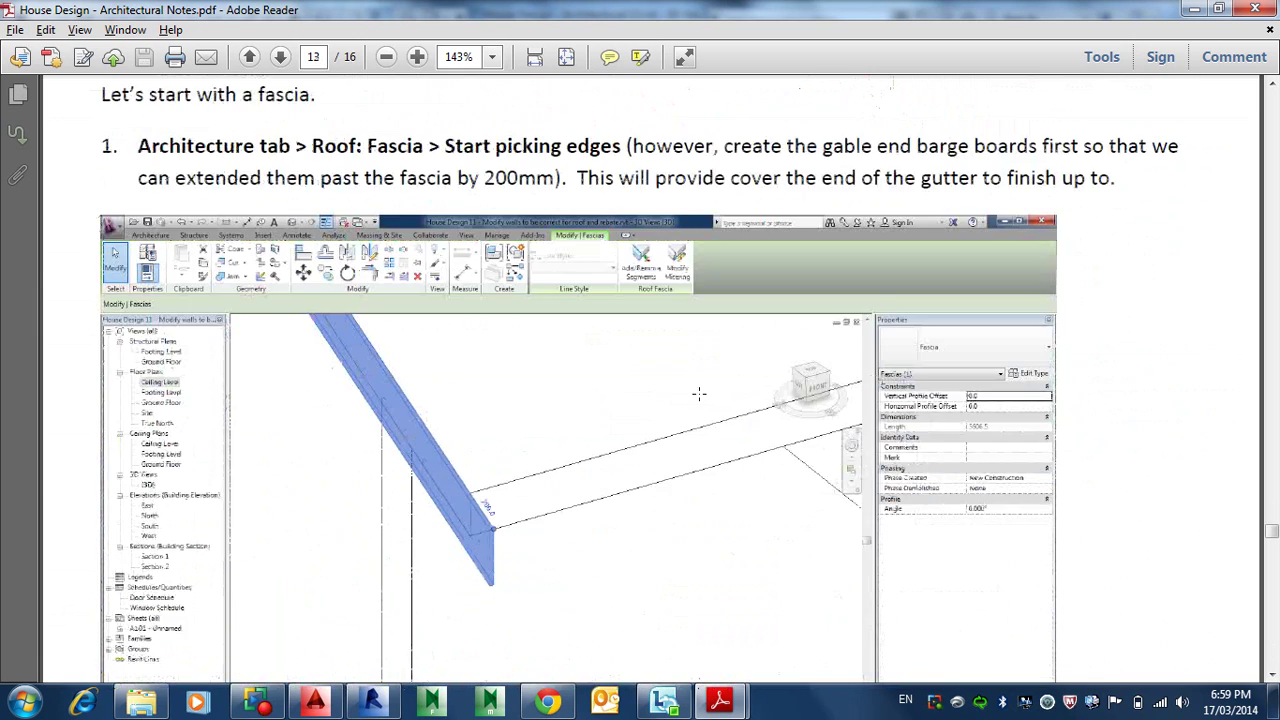
scroll(699, 394, up, 3)
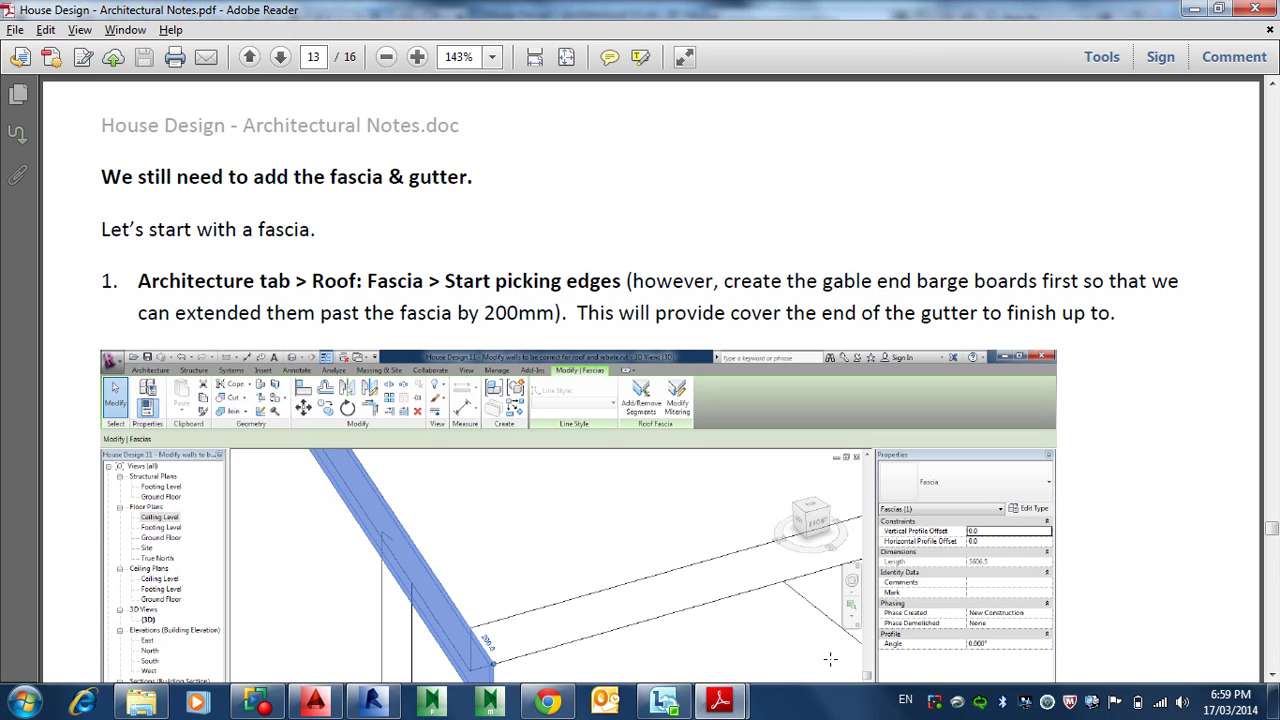
right_click(958, 703)
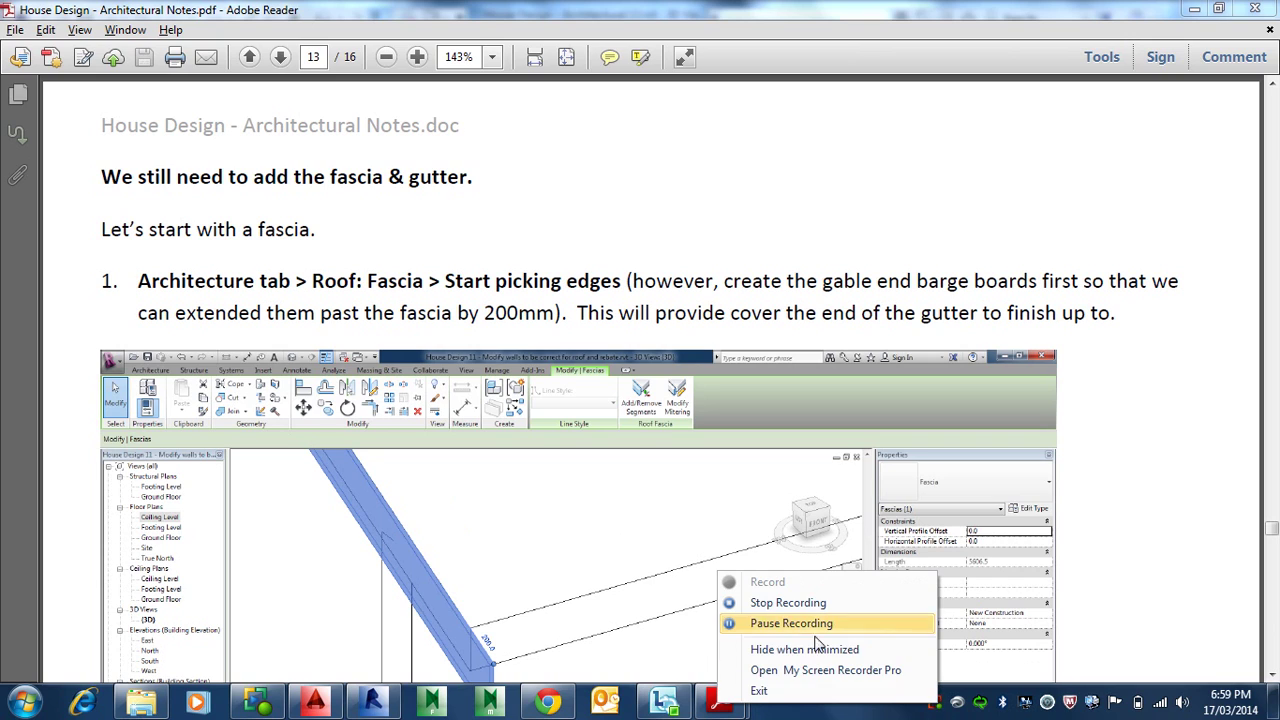